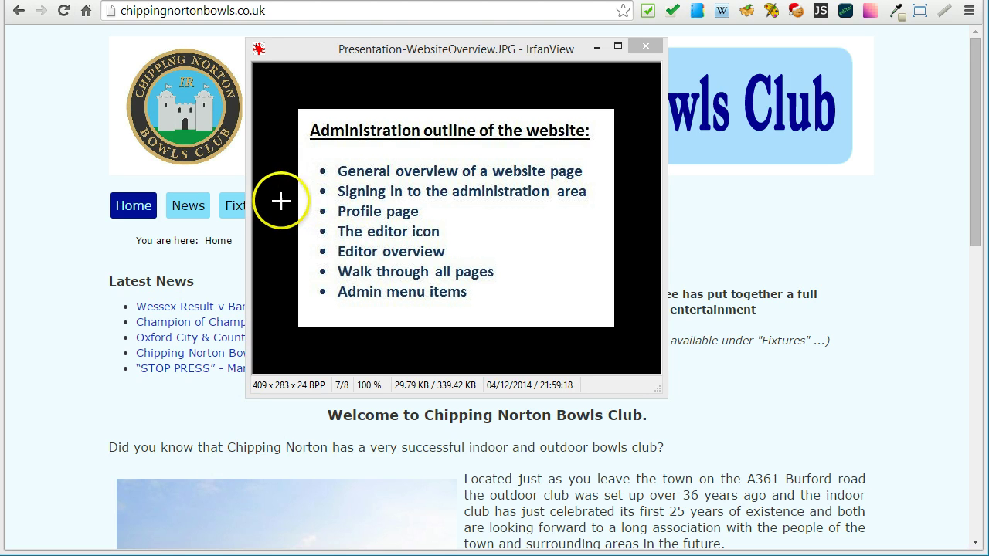
- Point a temporary red arrow at "General overview of a website page", "Signing in to the administration area" and "Profile page" in turn, clearing each
drag(281, 201, 340, 170)
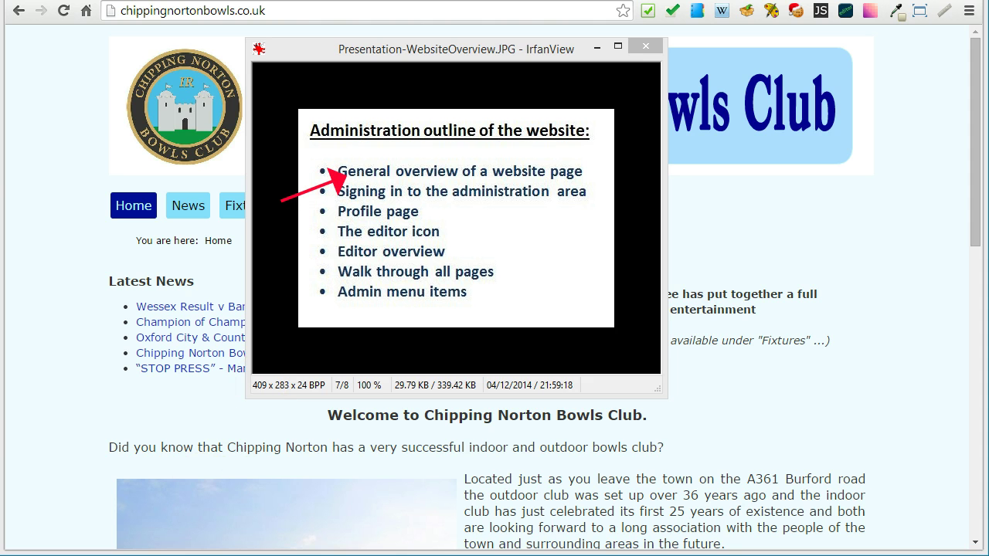
key(ctrl+z)
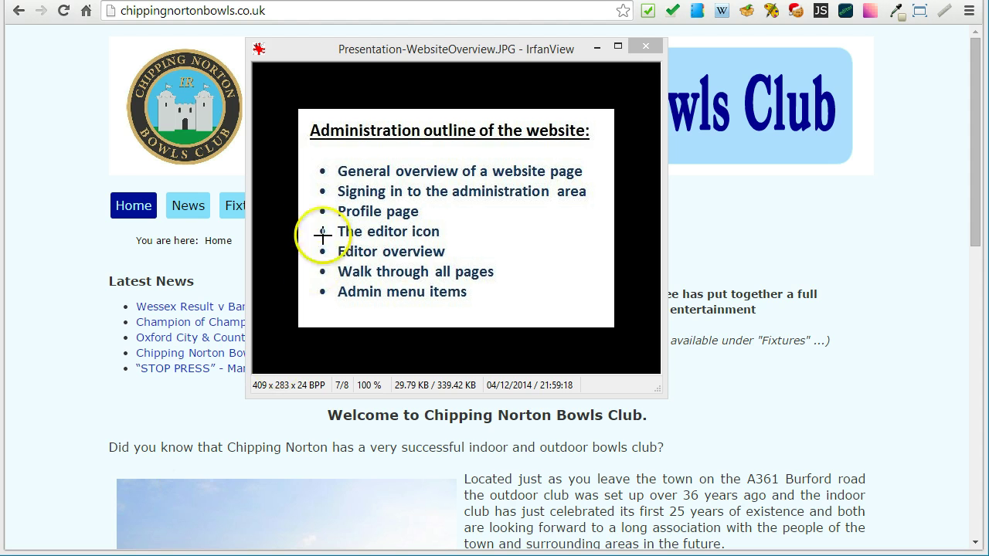
drag(303, 210, 337, 198)
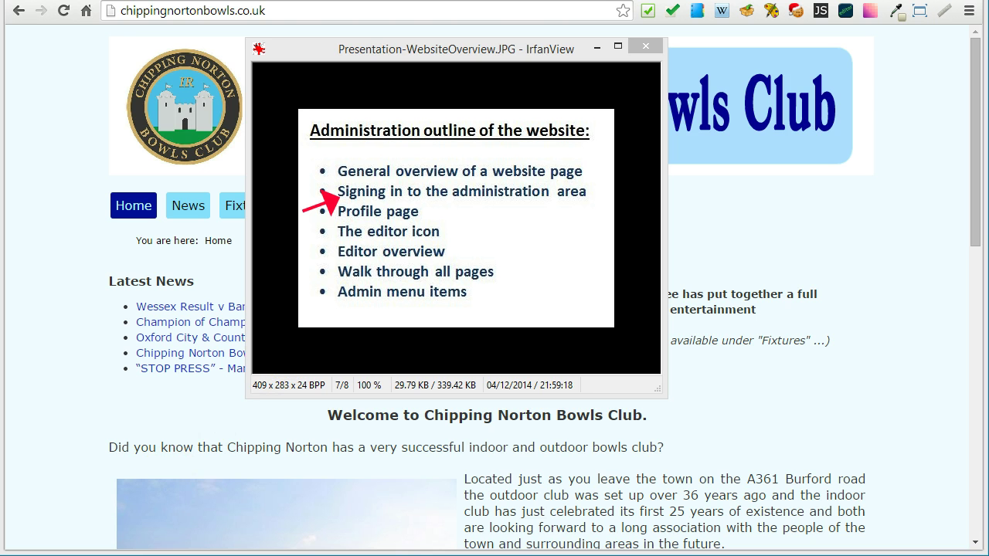
key(ctrl+z)
mouse_move(276, 246)
mouse_down()
mouse_move(328, 205)
mouse_move(338, 210)
mouse_up()
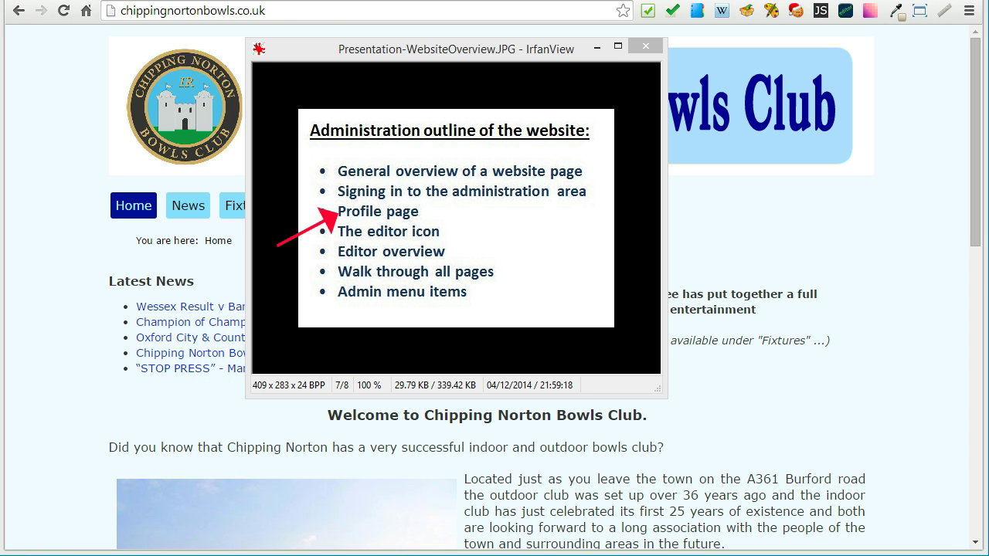
key(ctrl+z)
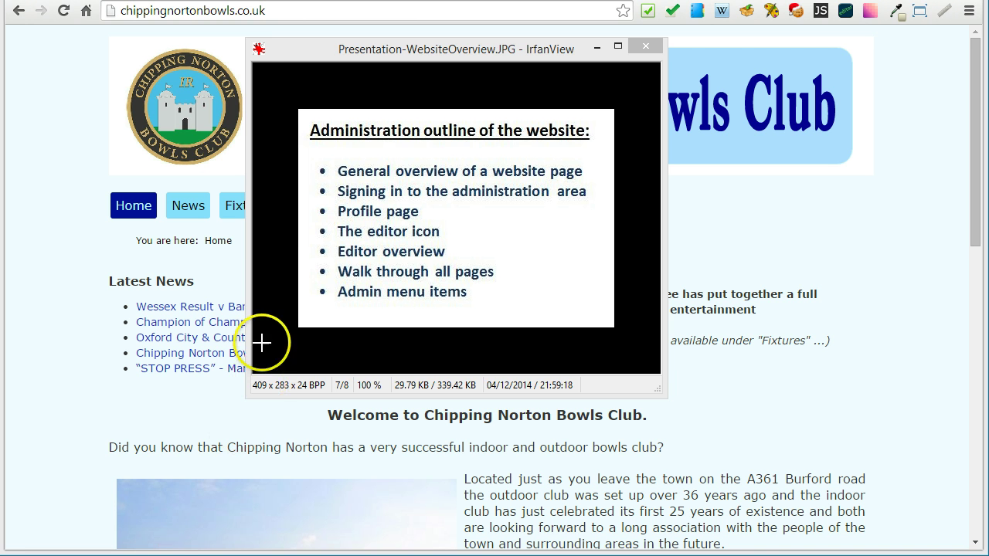
- Point temporary red arrows at "The editor icon", "Editor overview", "Walk through all pages" and "Admin menu items", clearing them at the end
drag(268, 269, 328, 238)
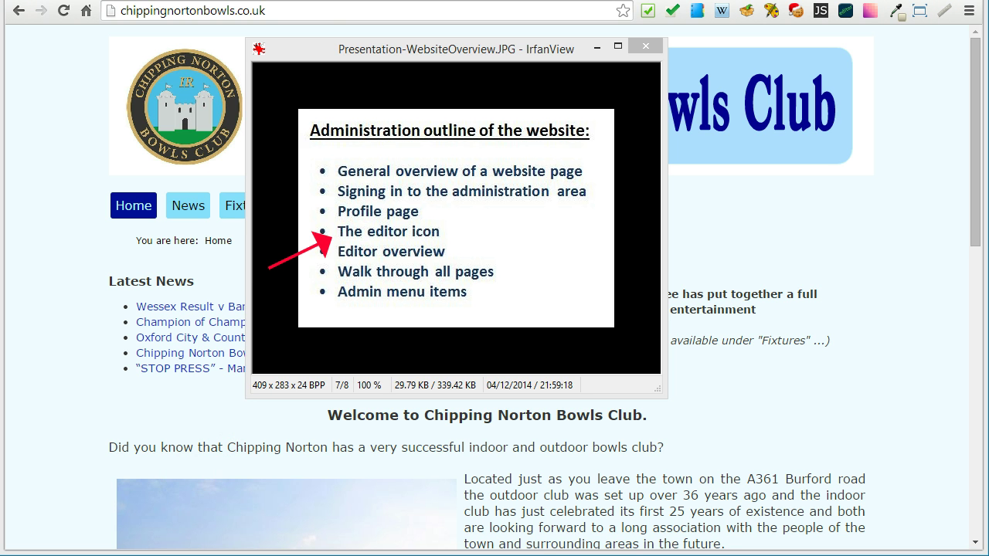
mouse_move(290, 292)
mouse_down()
mouse_move(327, 251)
mouse_move(336, 258)
mouse_up()
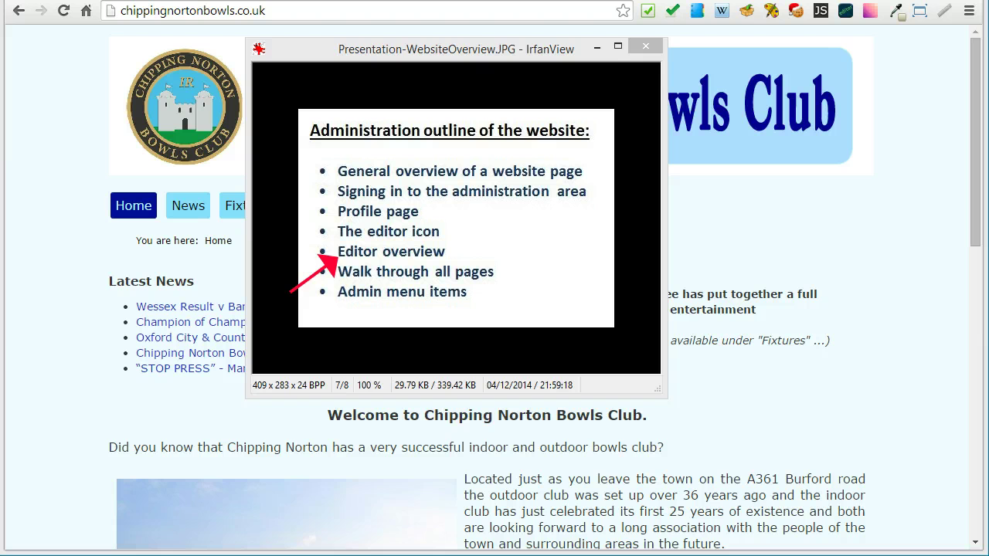
key(e)
drag(281, 318, 339, 280)
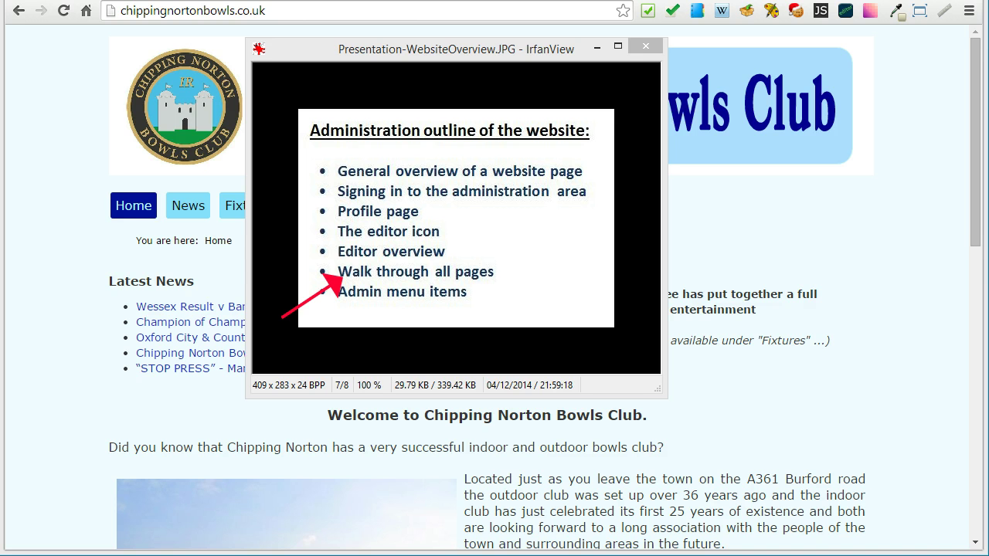
key(e)
drag(302, 337, 349, 301)
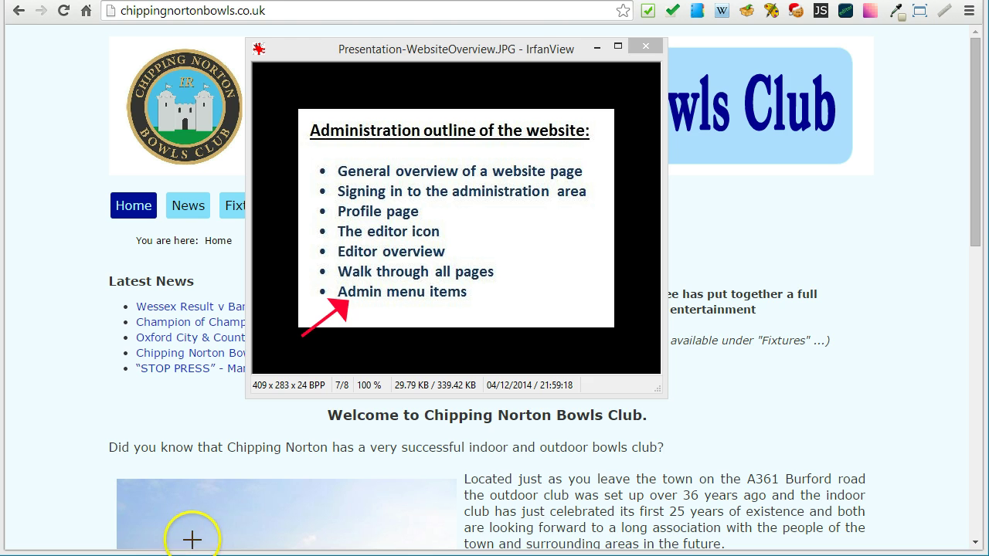
key(Escape)
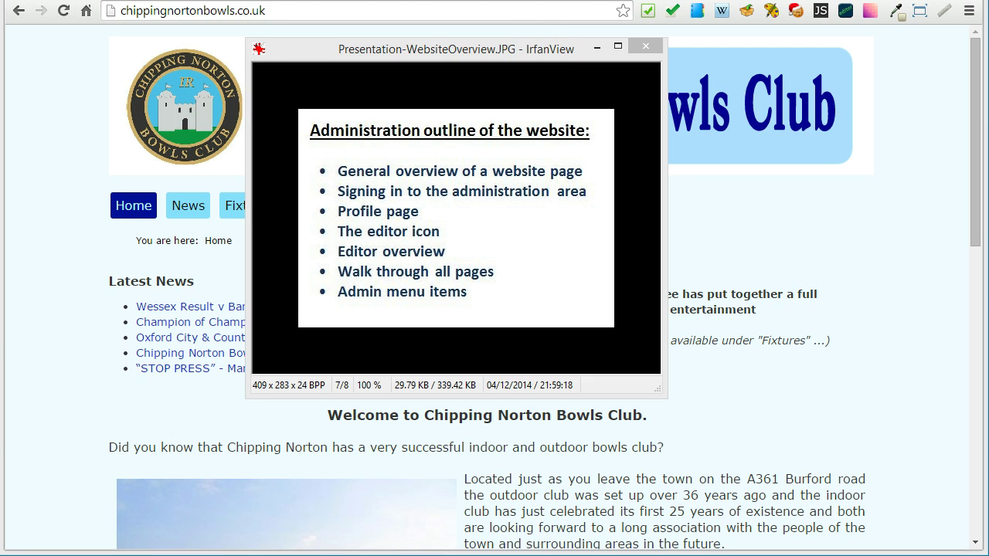
- Move the administration outline image window off the website so the club's home page is uncovered
drag(564, 49, 0, 73)
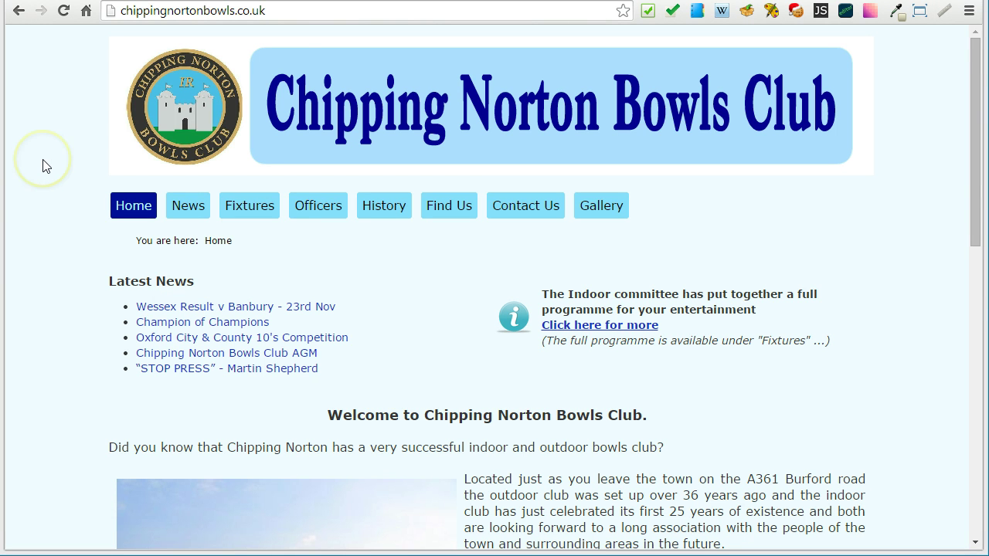
mouse_move(57, 182)
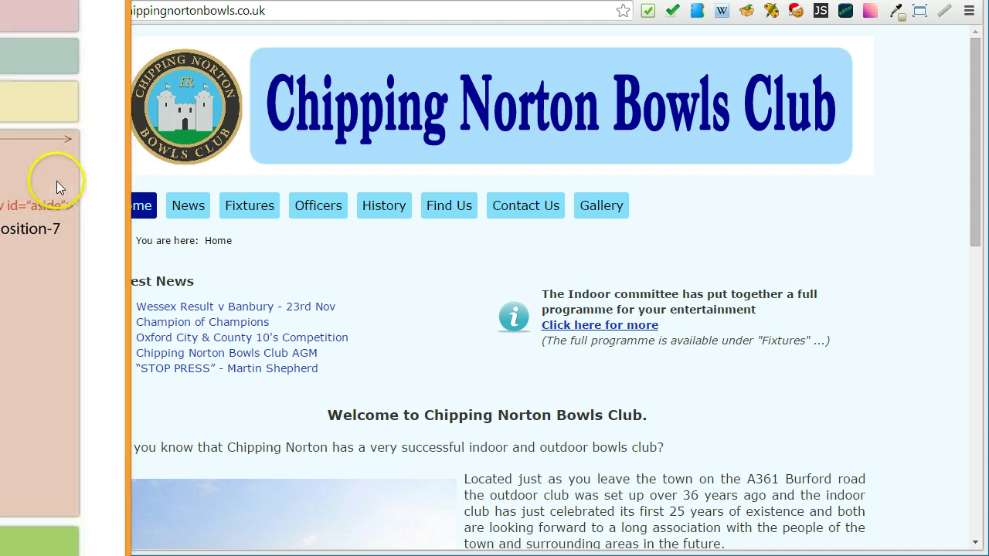
click(57, 182)
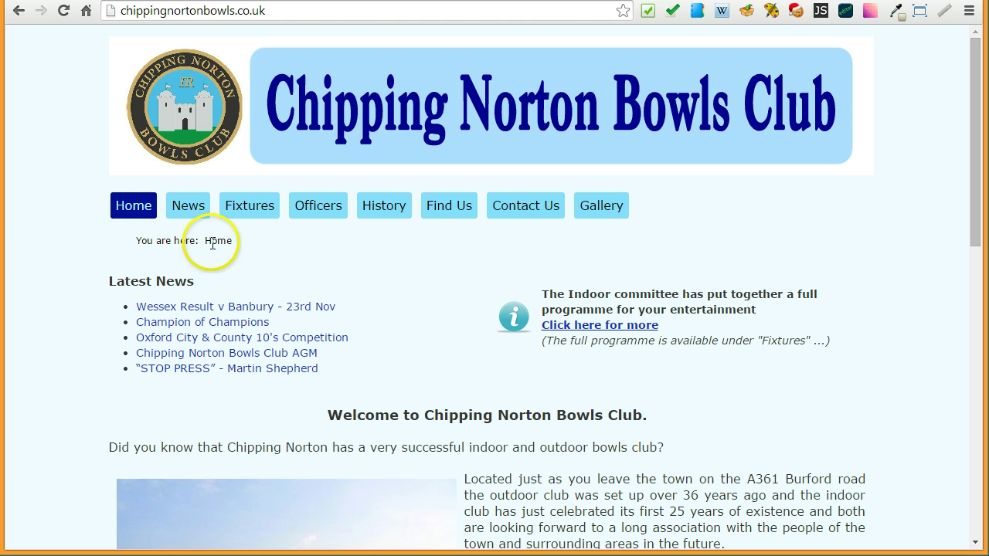
- Review the home page from the Latest News list through the welcome article down to the copyright footer
scroll(58, 247, down, 1)
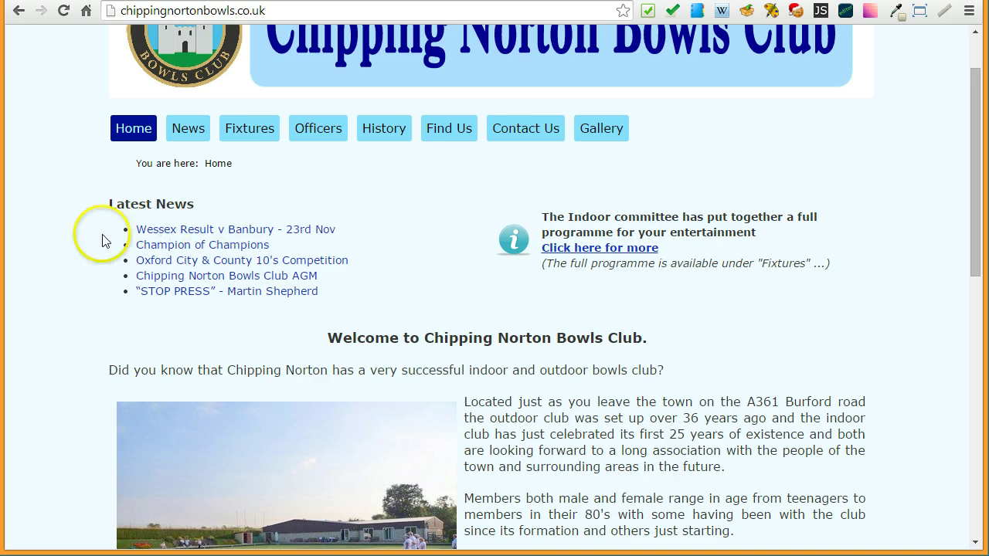
scroll(73, 249, down, 2)
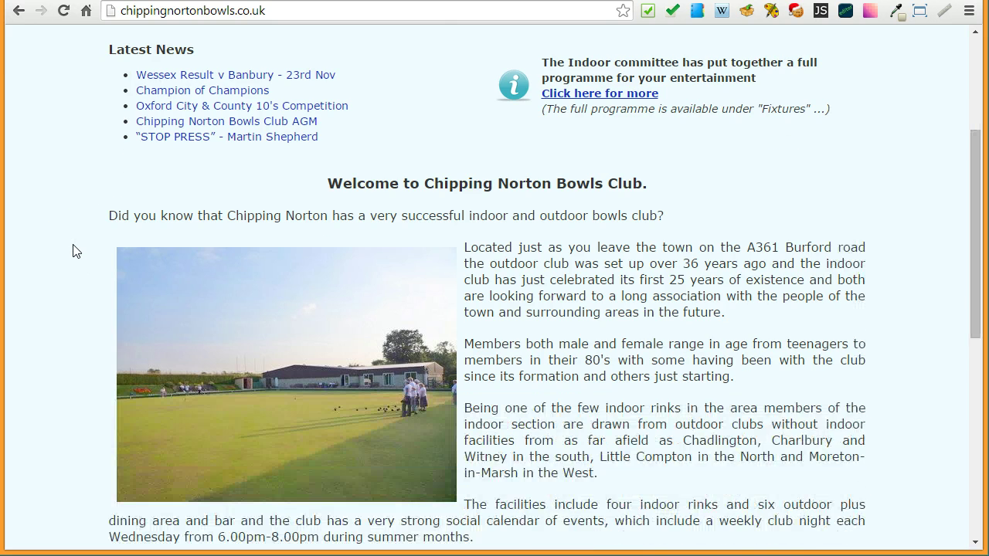
scroll(74, 250, down, 1)
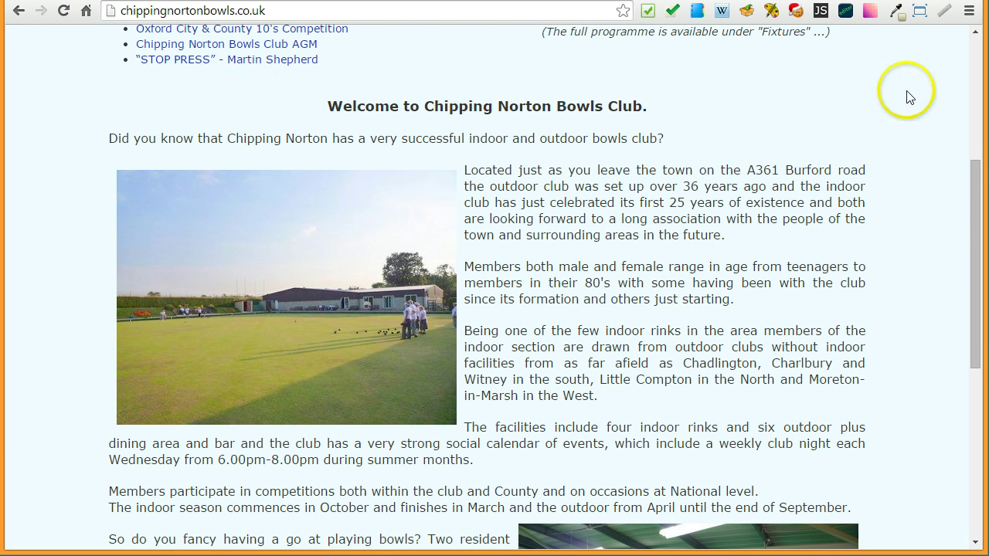
scroll(894, 459, down, 2)
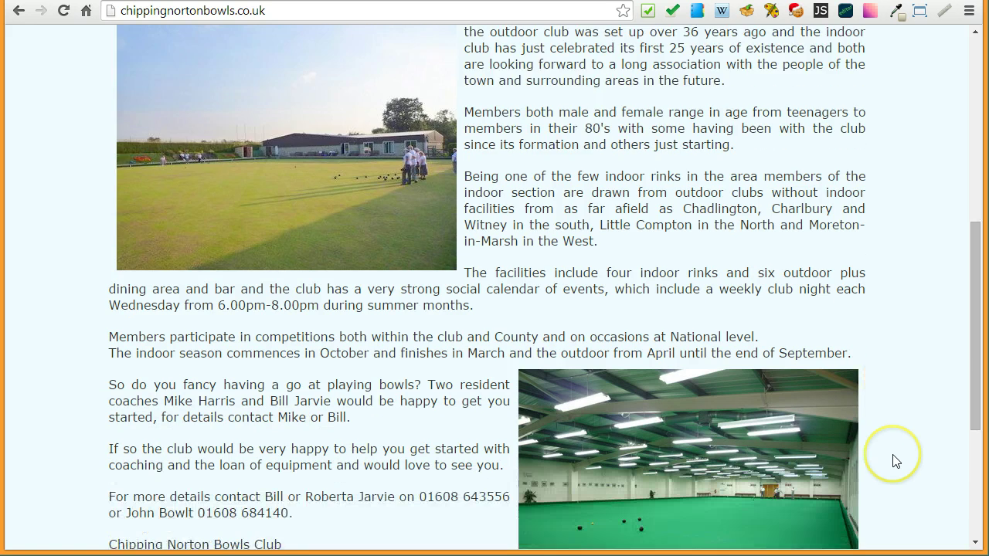
scroll(894, 458, down, 3)
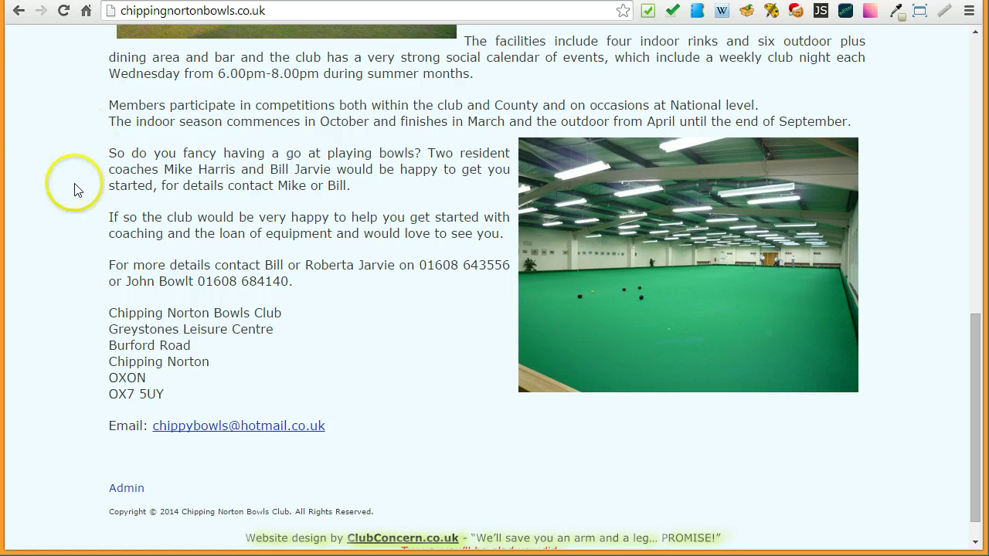
scroll(72, 193, down, 1)
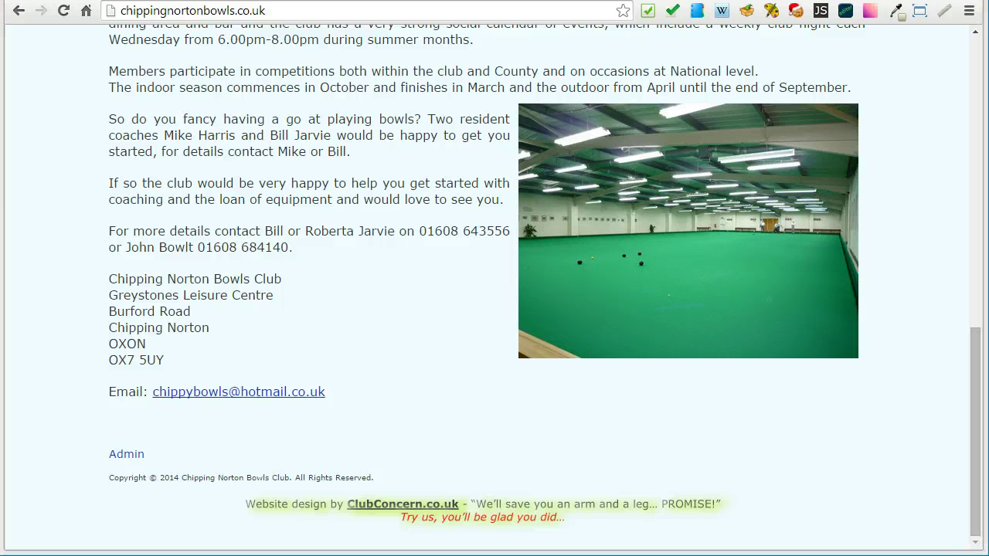
- Bring the administration outline image back over the website to consult it, and move it out of the way again
key(alt+Tab)
drag(276, 77, 288, 80)
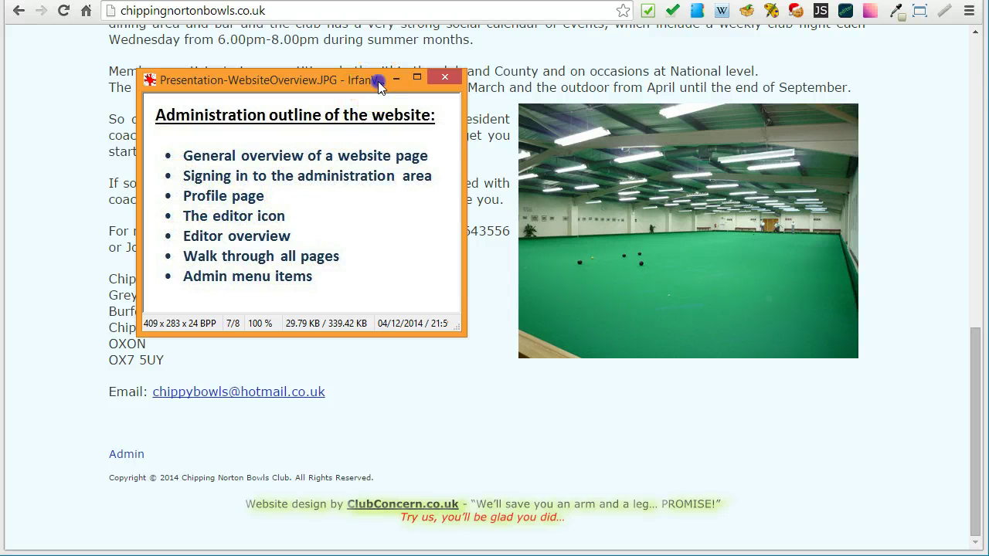
drag(380, 85, 0, 85)
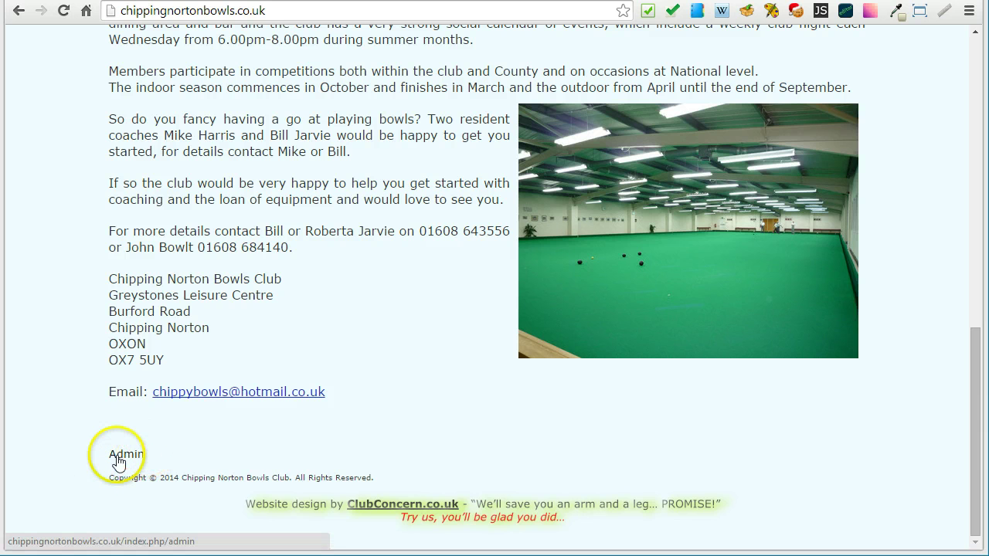
- Examine the Home page from its header down to the Admin link above the copyright notice
click(70, 460)
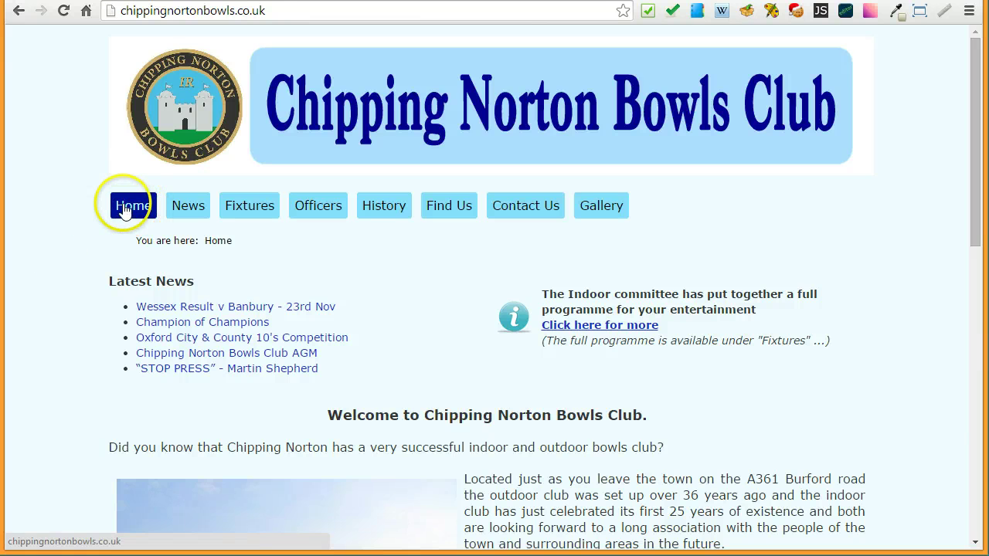
scroll(82, 265, down, 5)
scroll(90, 278, down, 5)
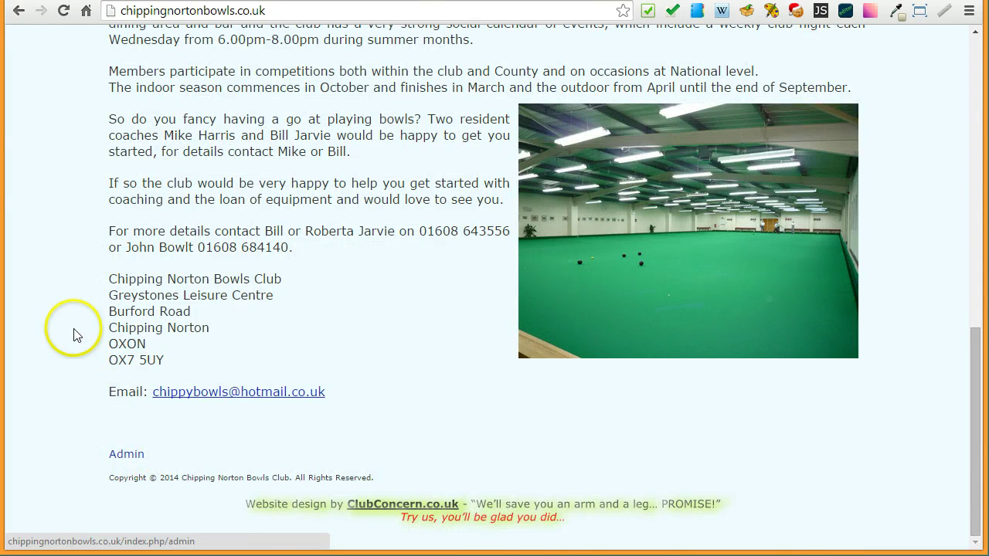
- Check the News page through to its footer and the Fixtures page for an Admin link
scroll(72, 334, up, 10)
click(190, 210)
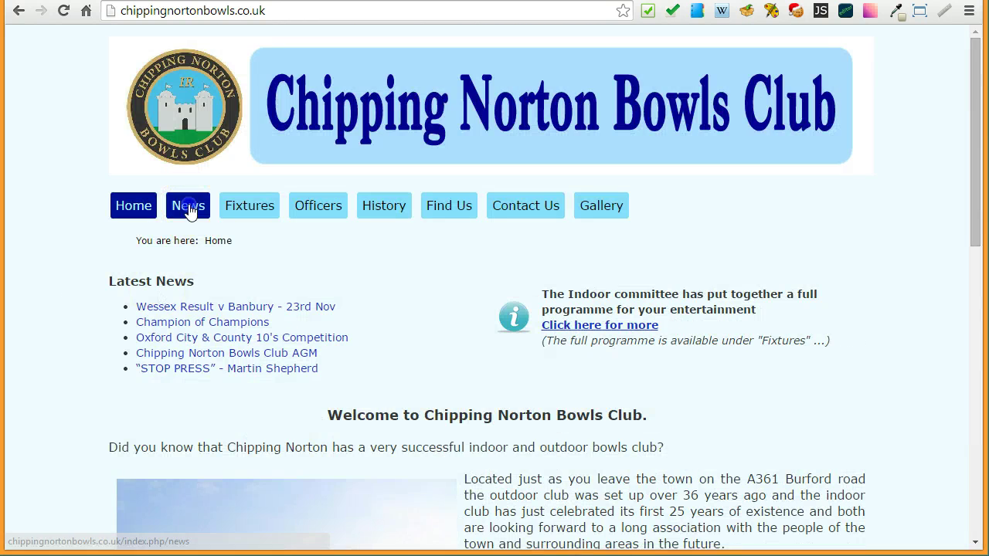
scroll(62, 302, down, 10)
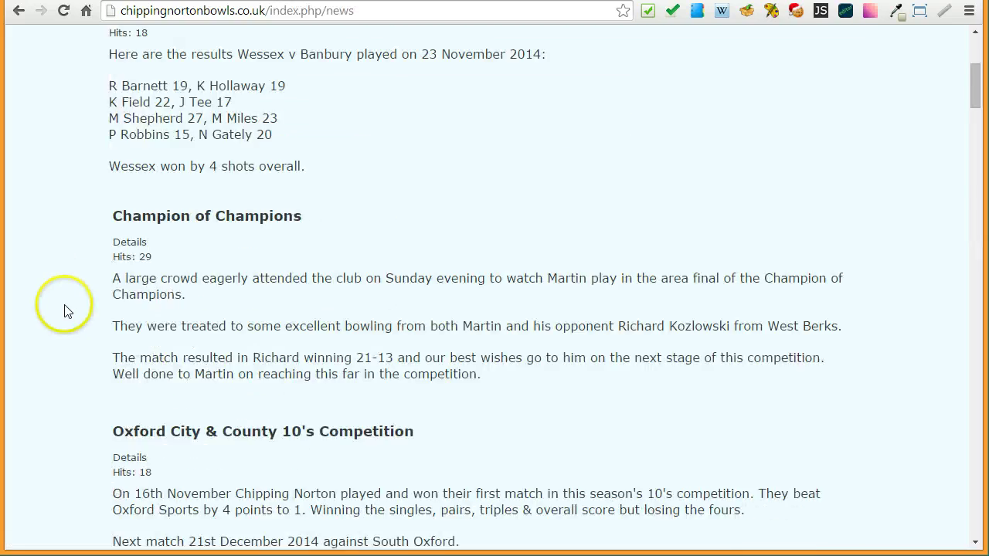
scroll(68, 318, down, 20)
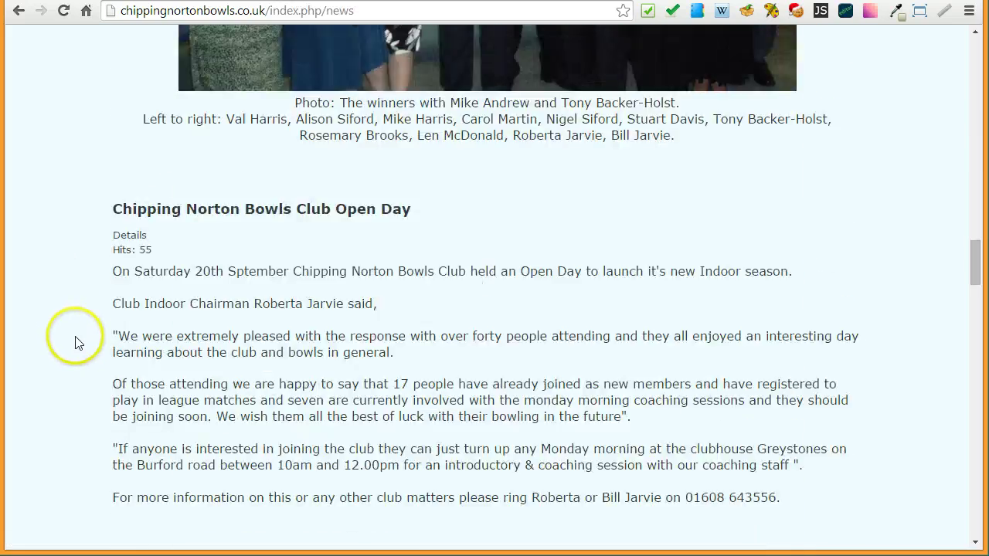
scroll(76, 350, down, 17)
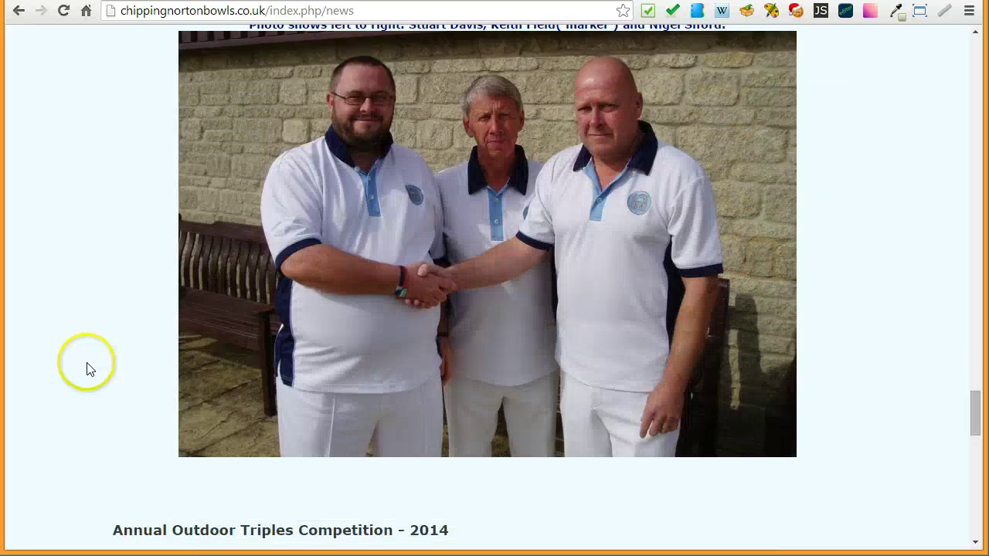
scroll(89, 368, down, 9)
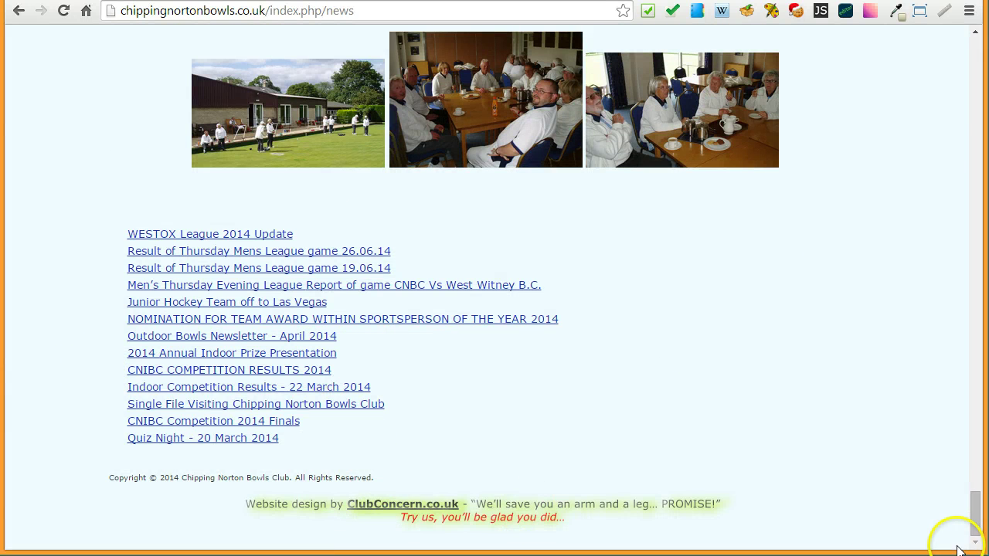
drag(978, 525, 967, 61)
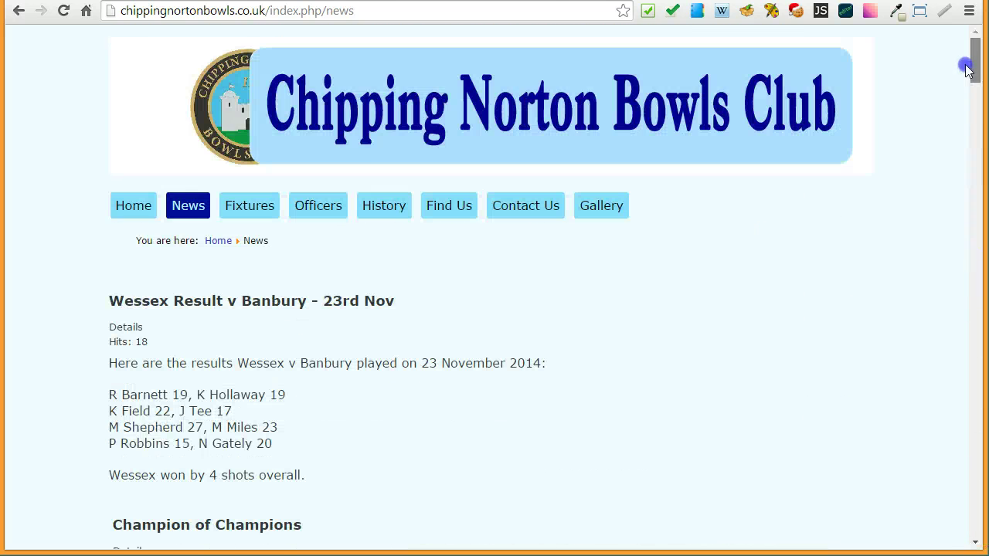
click(242, 204)
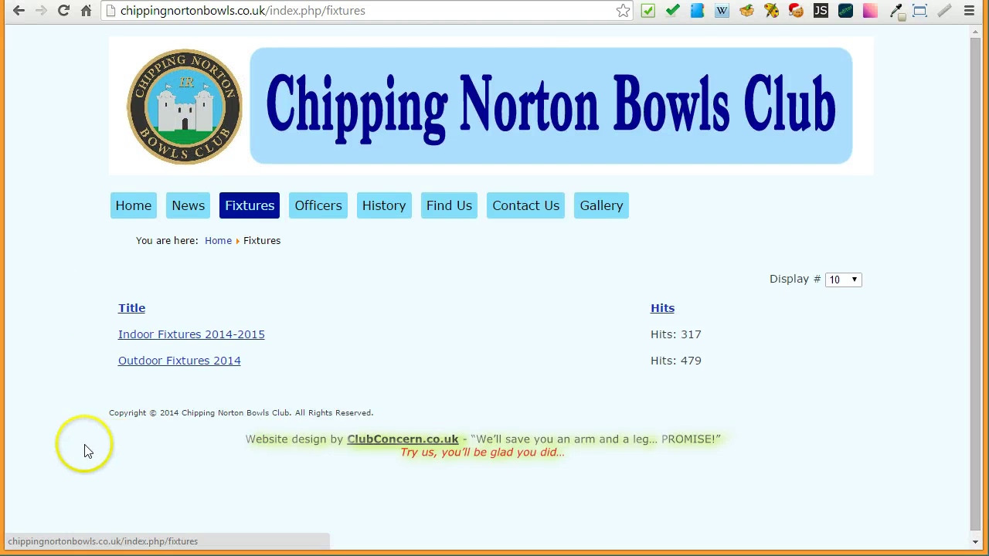
- Return to the Home page and open the Admin login page from the link above the copyright notice
click(133, 207)
scroll(81, 309, down, 10)
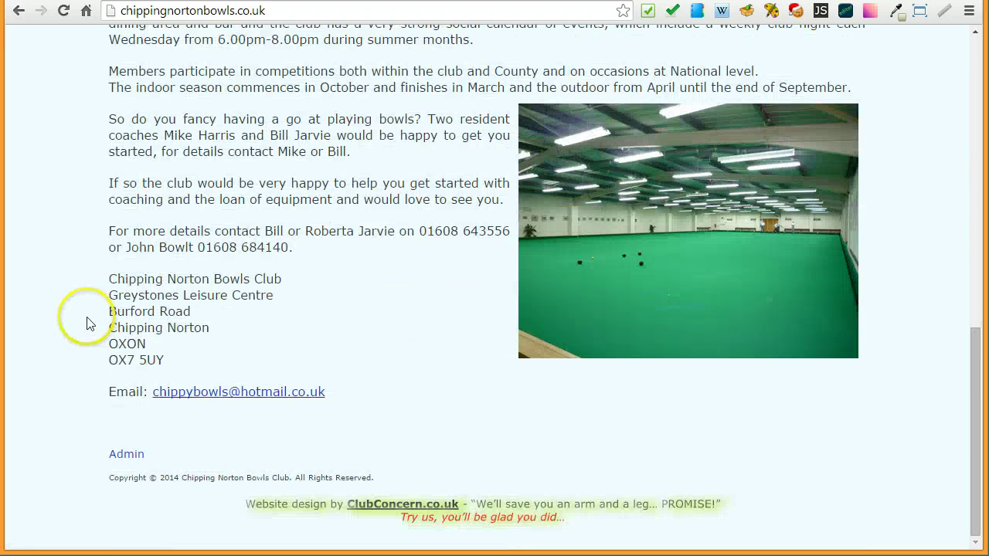
click(124, 456)
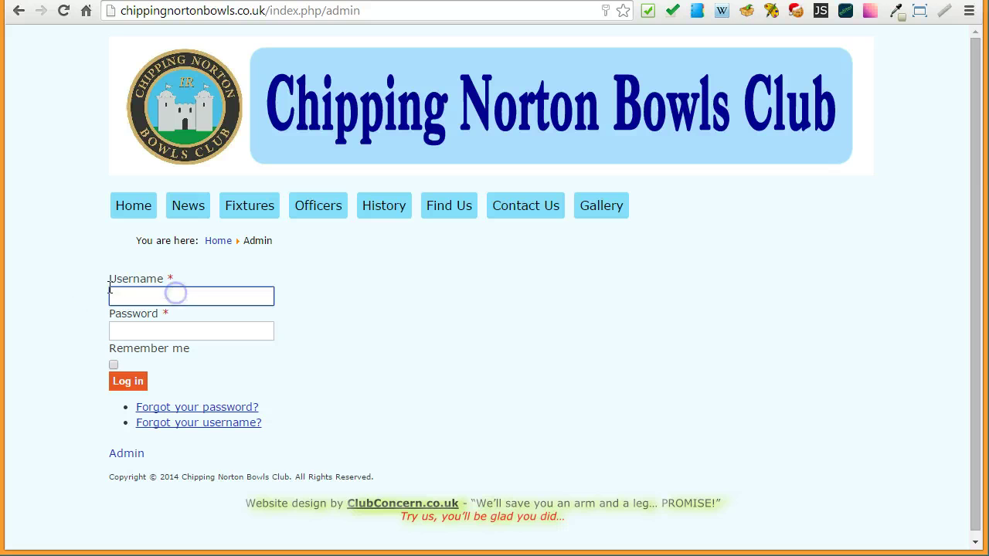
- Log in to the administration area by entering the account's username and password
click(169, 330)
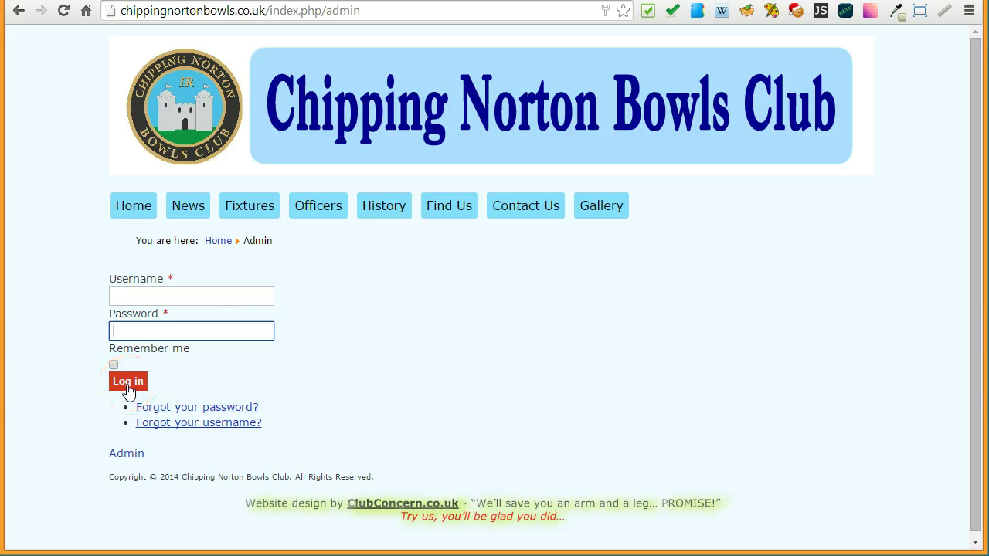
click(218, 295)
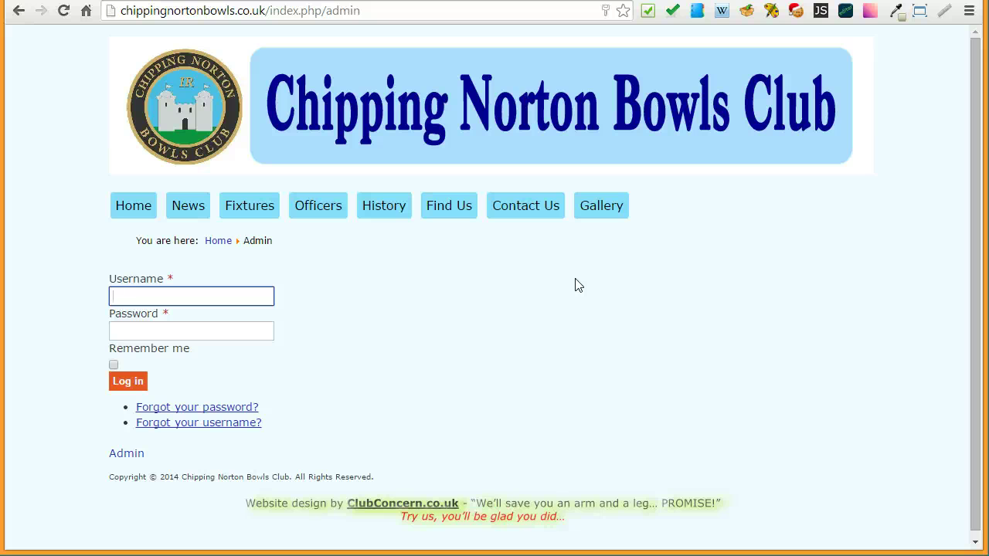
text(casdup)
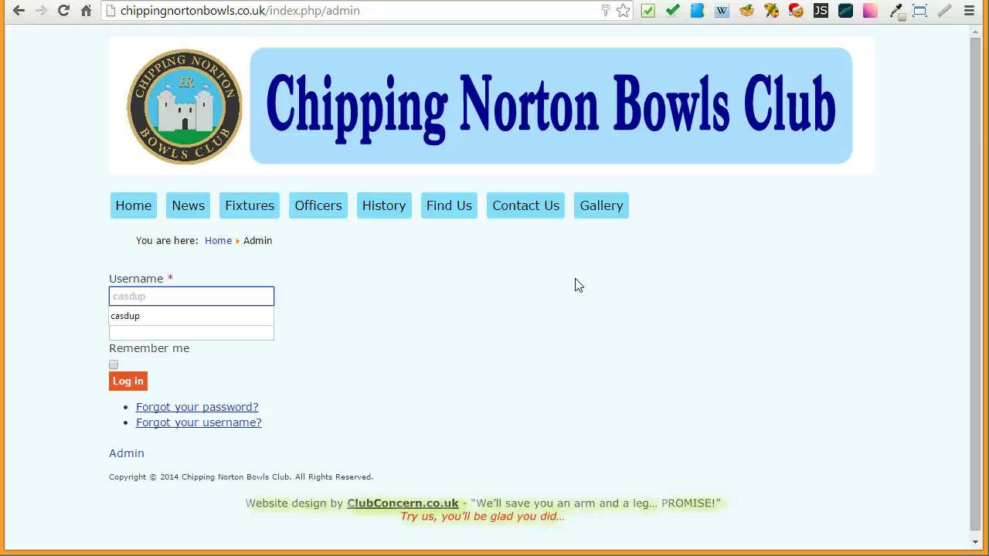
key(Tab)
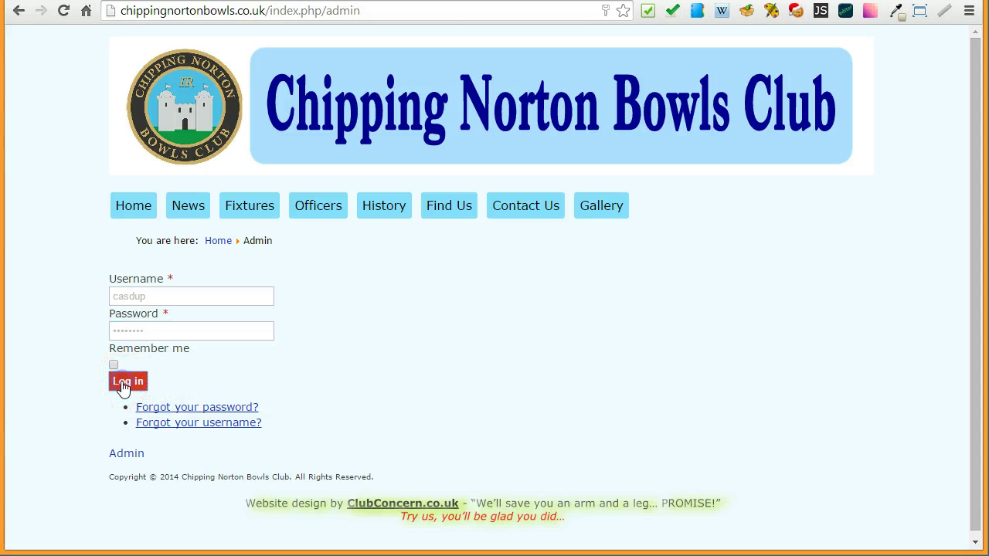
click(124, 384)
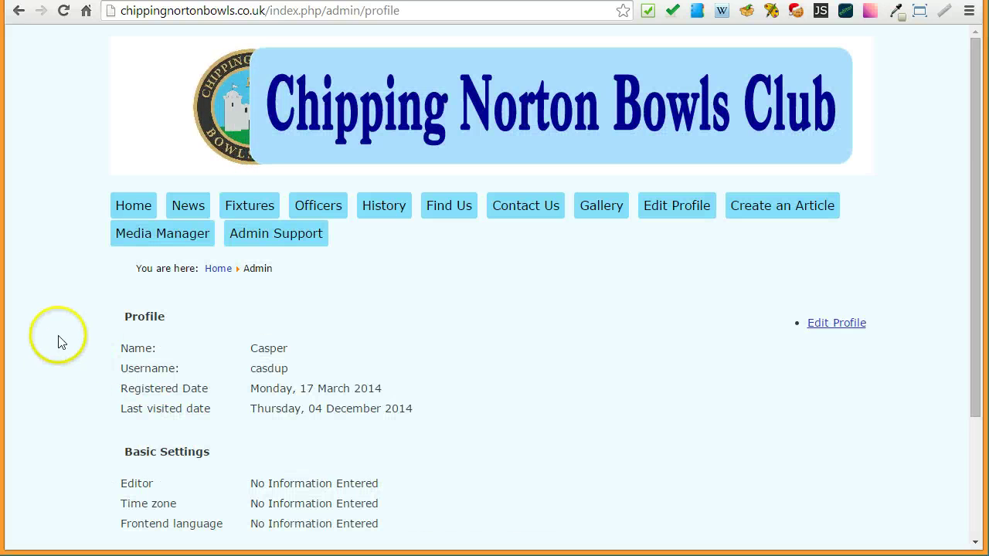
- Examine the Profile page from the extended site menu and Edit Profile link down to the Log out option
scroll(60, 322, down, 1)
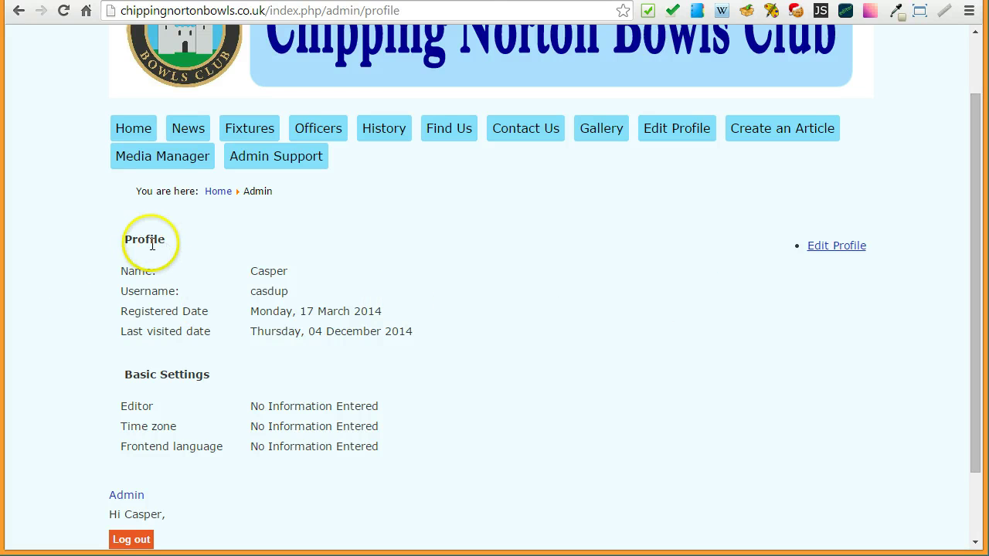
scroll(67, 271, down, 1)
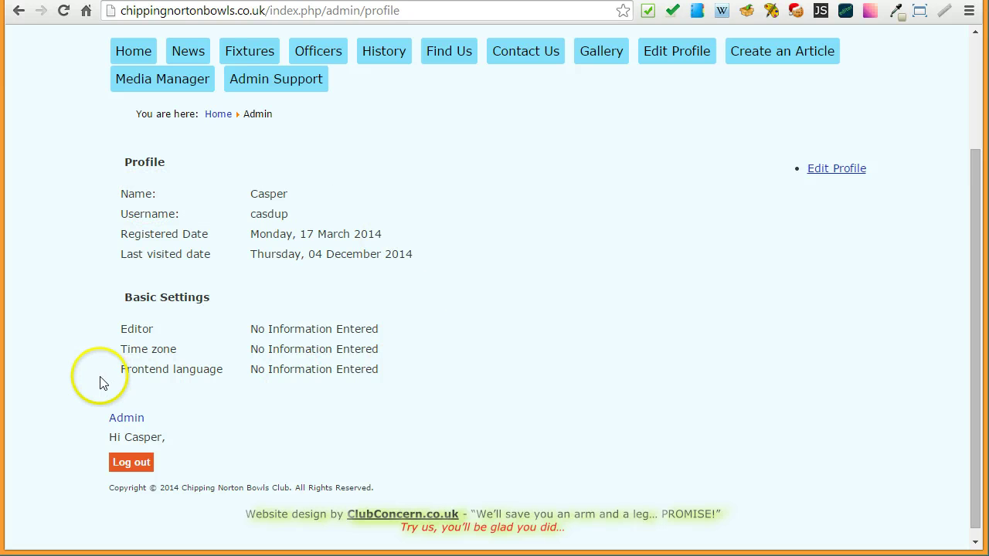
scroll(91, 340, up, 2)
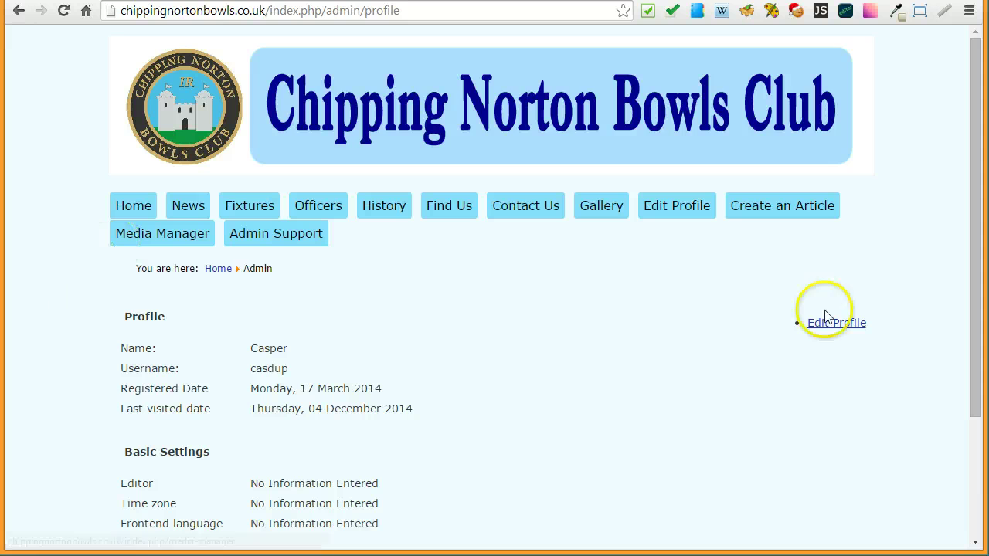
scroll(553, 433, down, 1)
scroll(552, 432, down, 1)
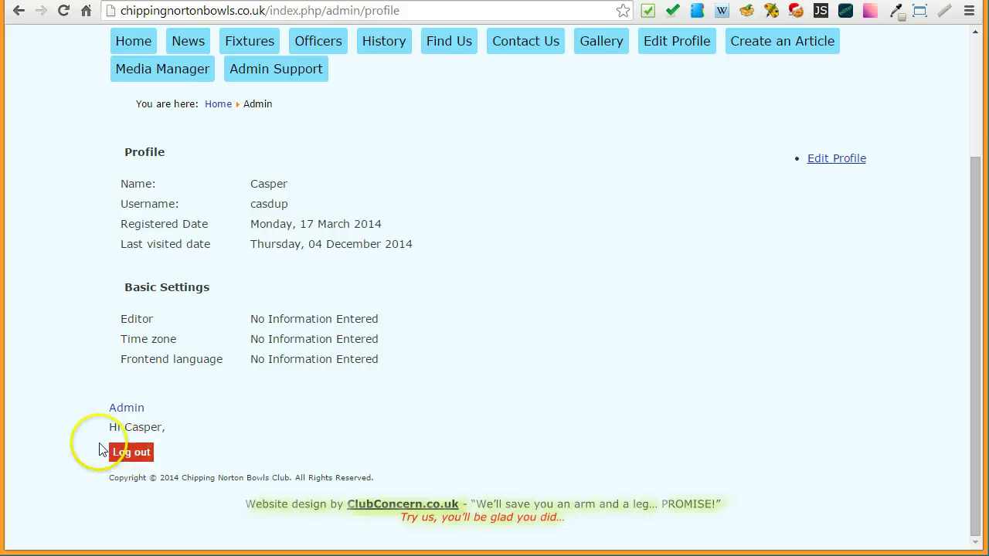
scroll(99, 450, up, 3)
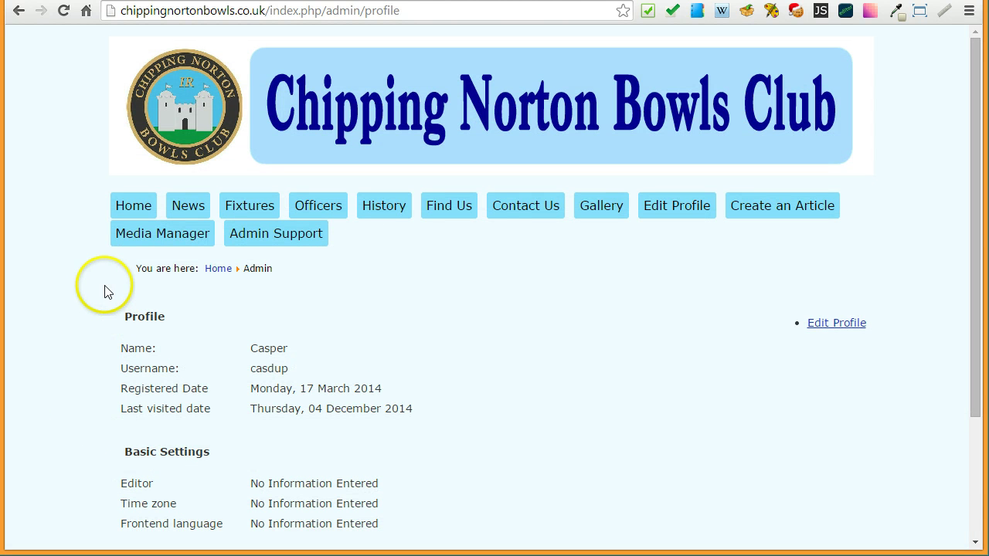
- Check the Home, Fixtures and Officers pages for editing links and the Log out option
click(126, 206)
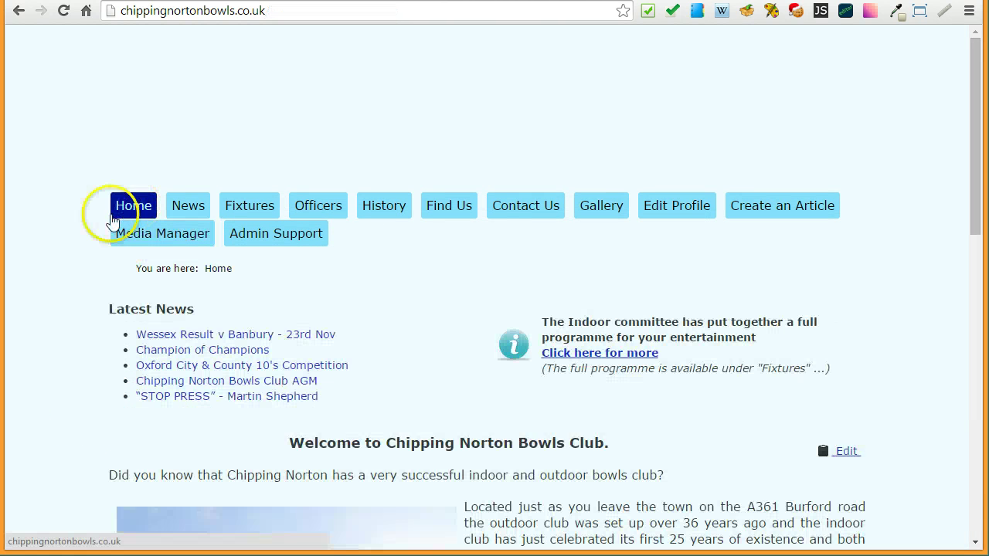
scroll(85, 298, down, 10)
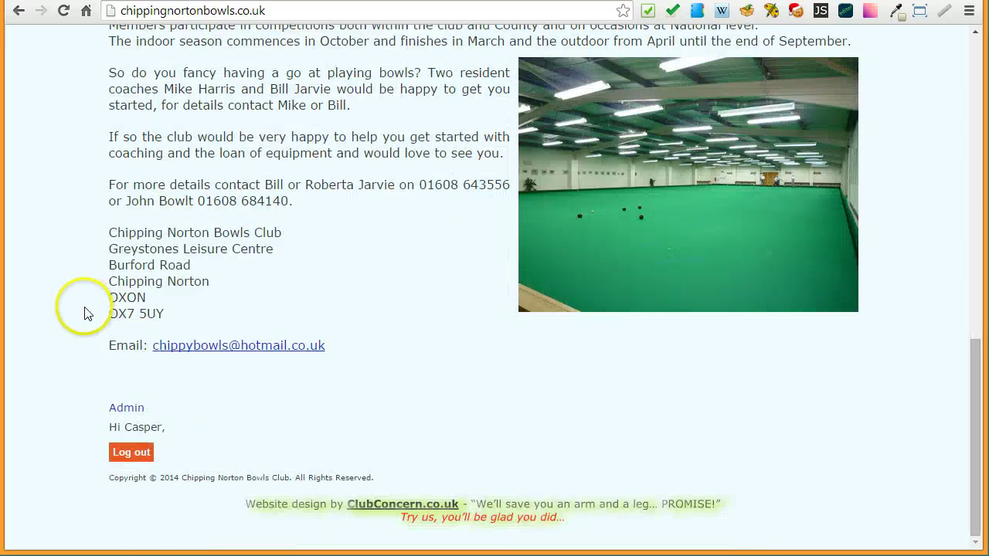
scroll(84, 313, up, 10)
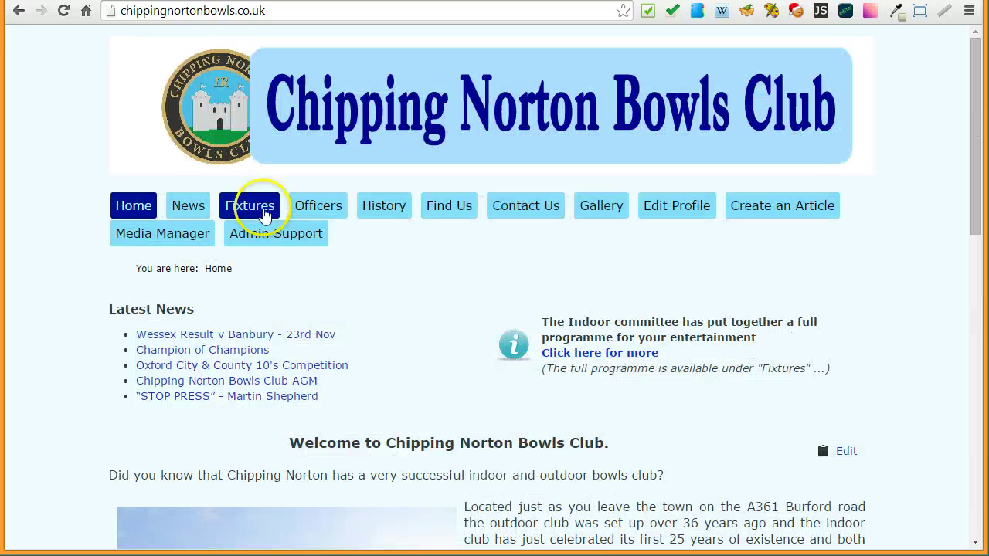
click(264, 214)
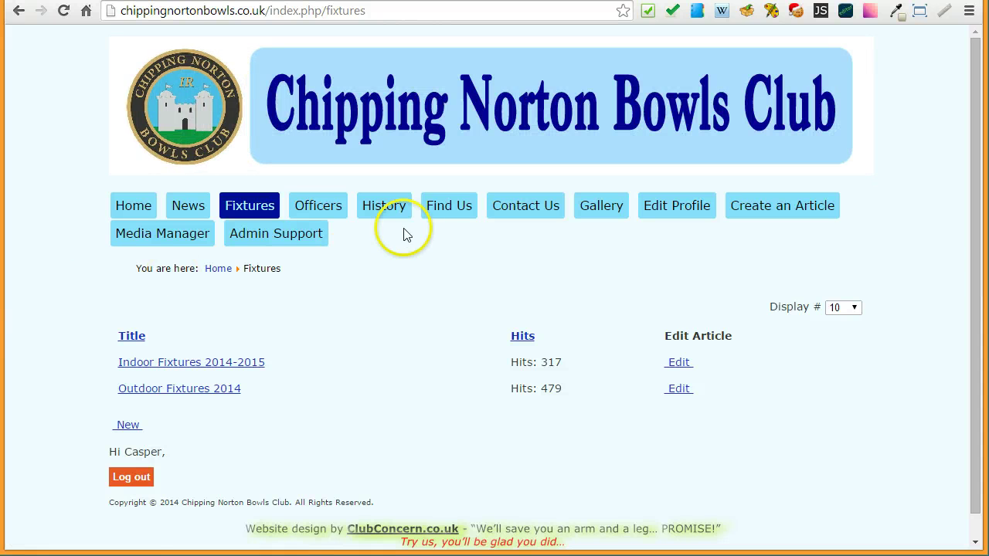
click(326, 209)
scroll(293, 309, down, 10)
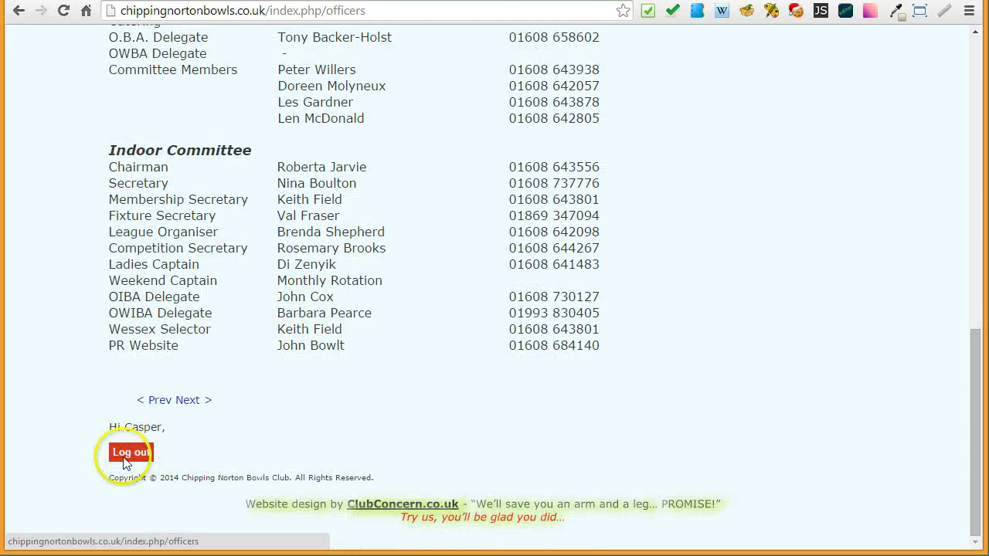
scroll(57, 421, up, 10)
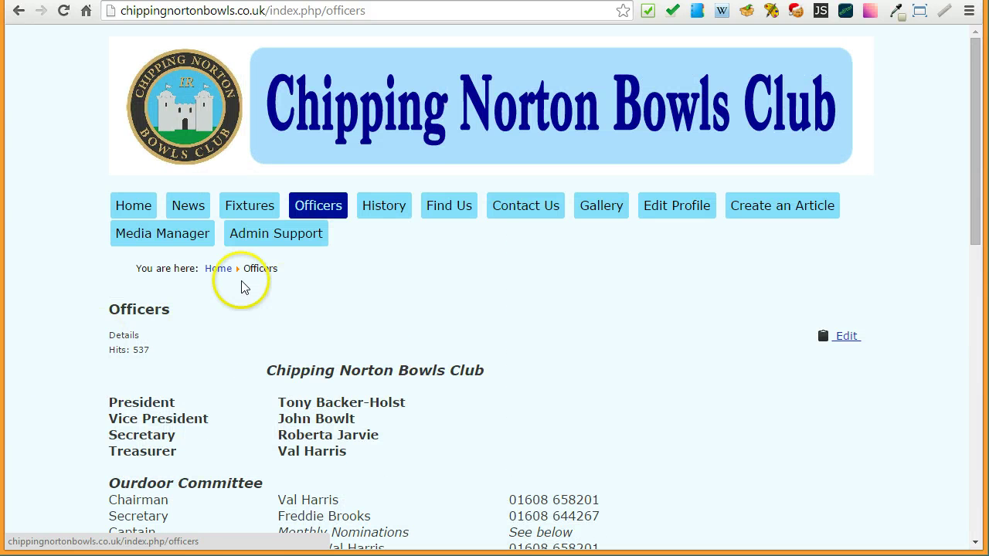
- Open the Edit Profile page and look over its profile fields and Basic Settings
click(681, 215)
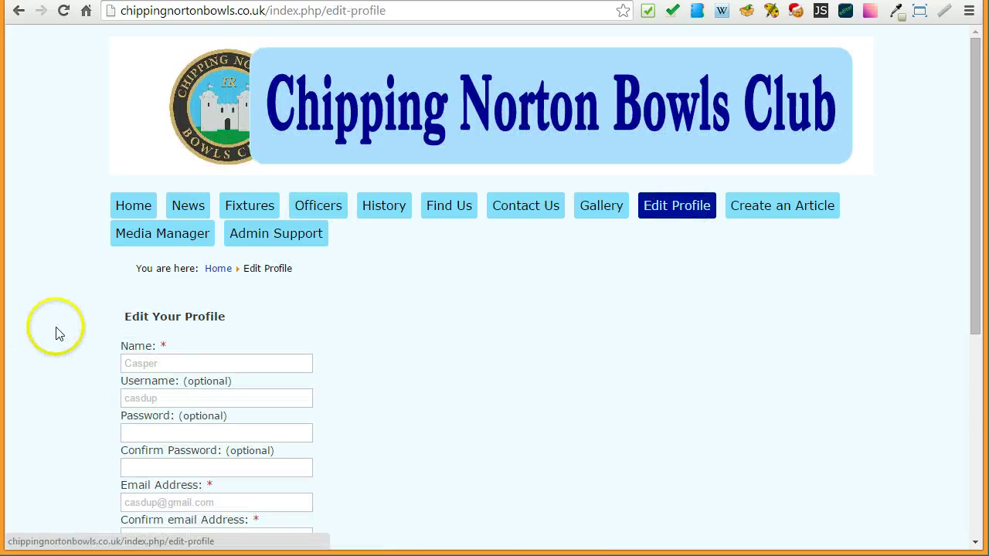
scroll(55, 333, down, 3)
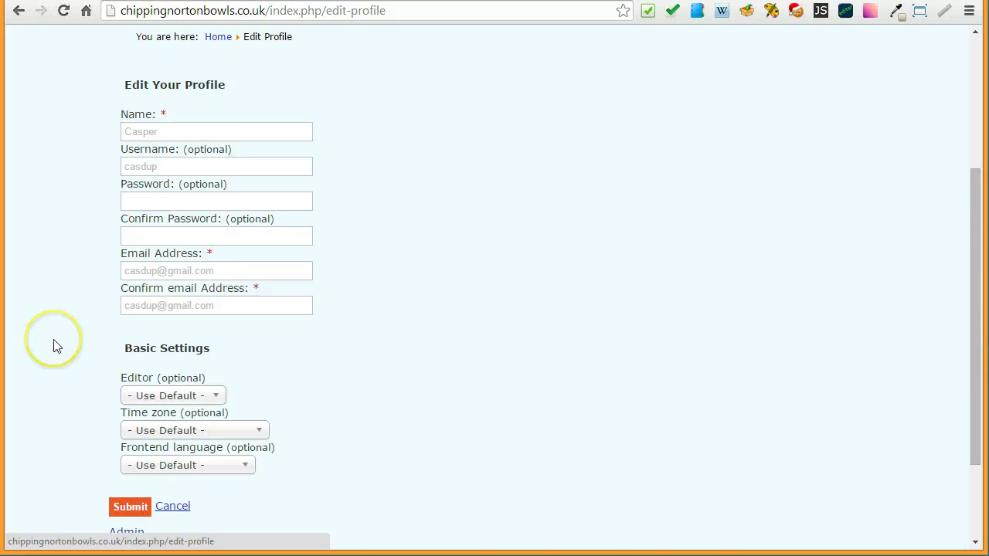
scroll(56, 346, down, 2)
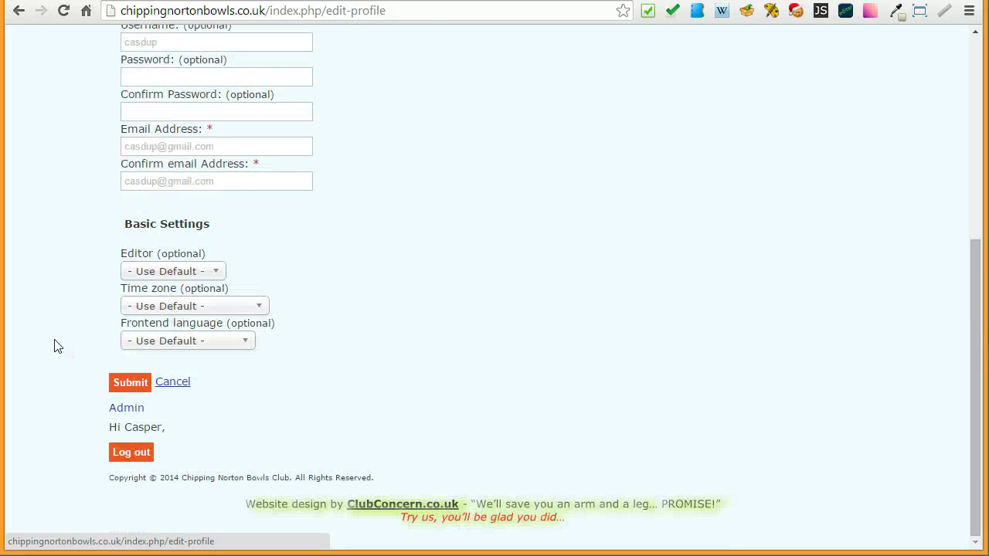
scroll(56, 344, up, 2)
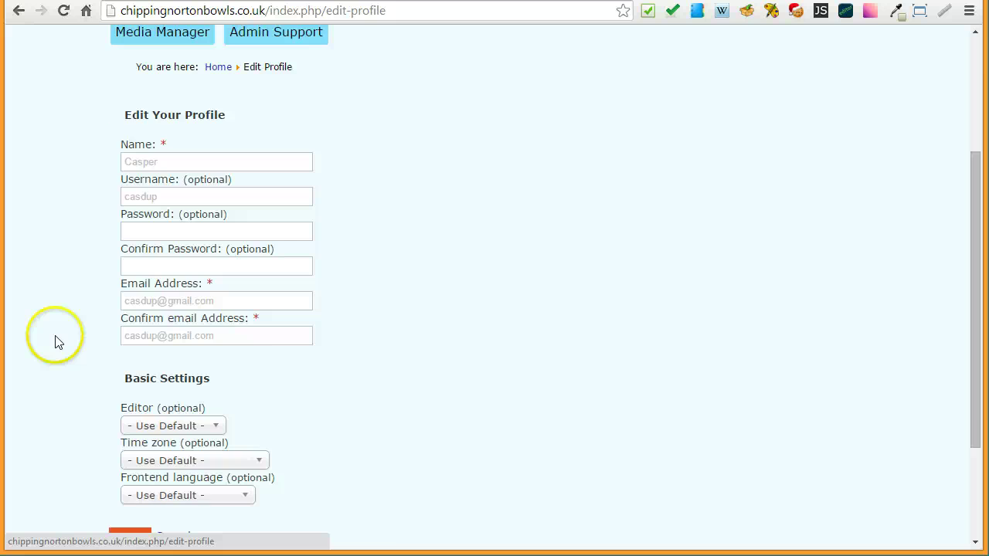
scroll(56, 342, up, 1)
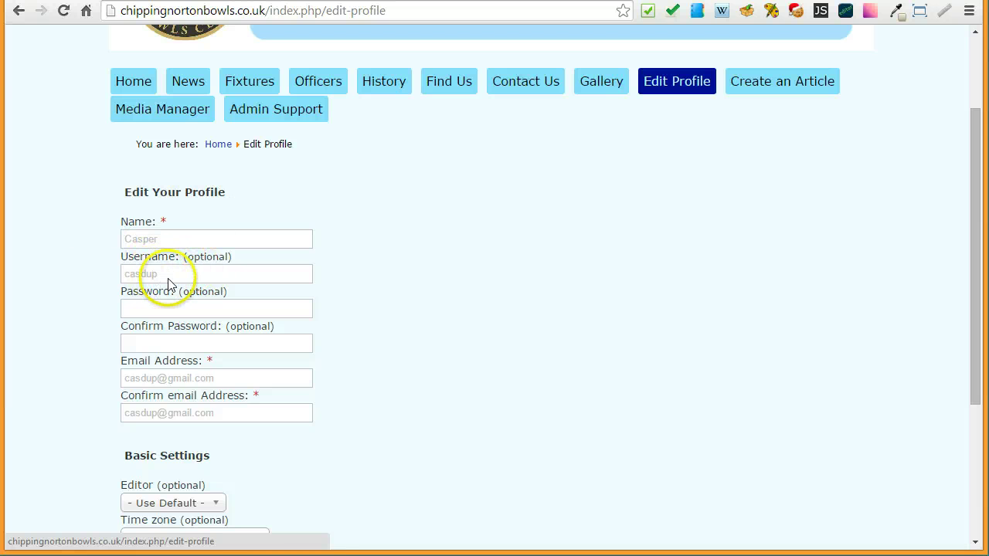
- Go through the Name, Username, Password and Confirm Password fields of the profile form without changing them
click(202, 275)
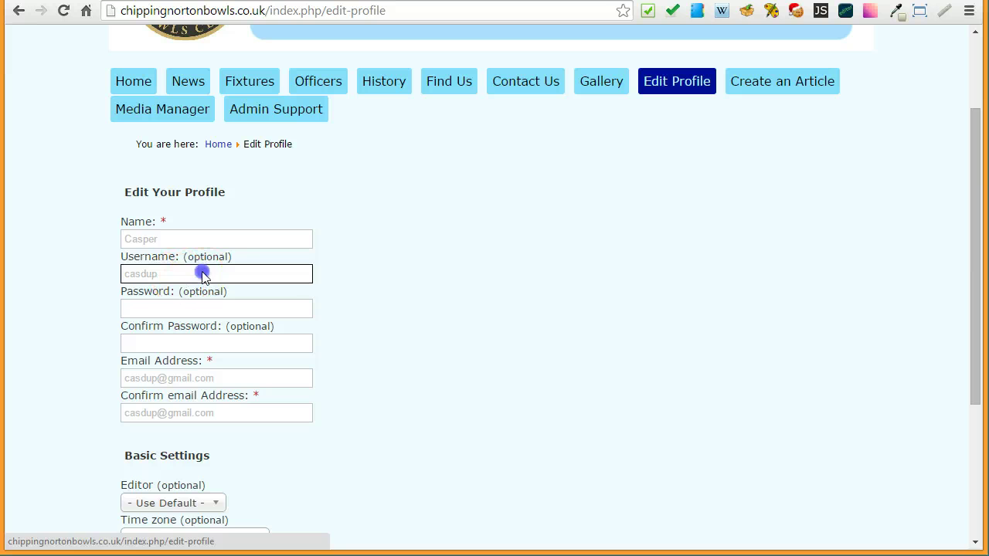
click(176, 239)
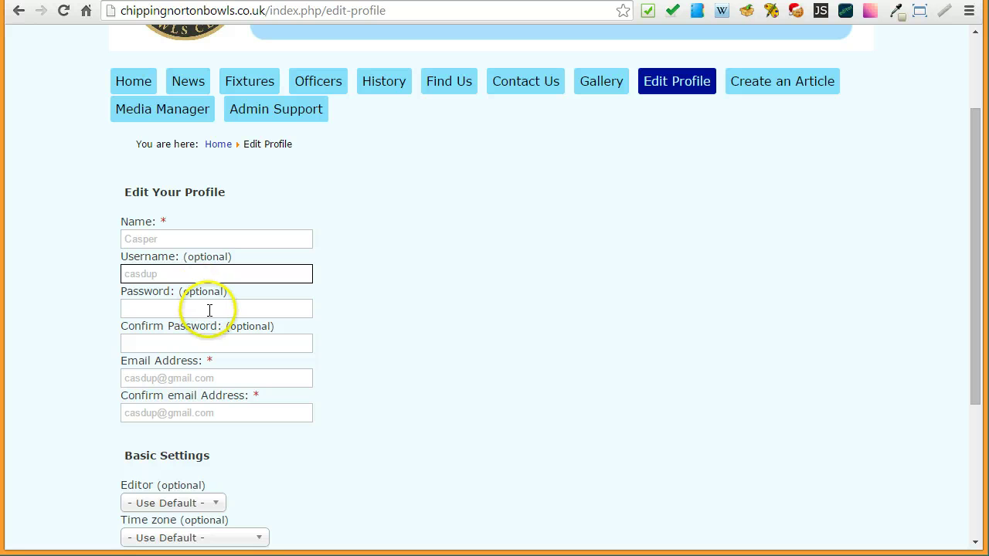
click(210, 310)
click(192, 343)
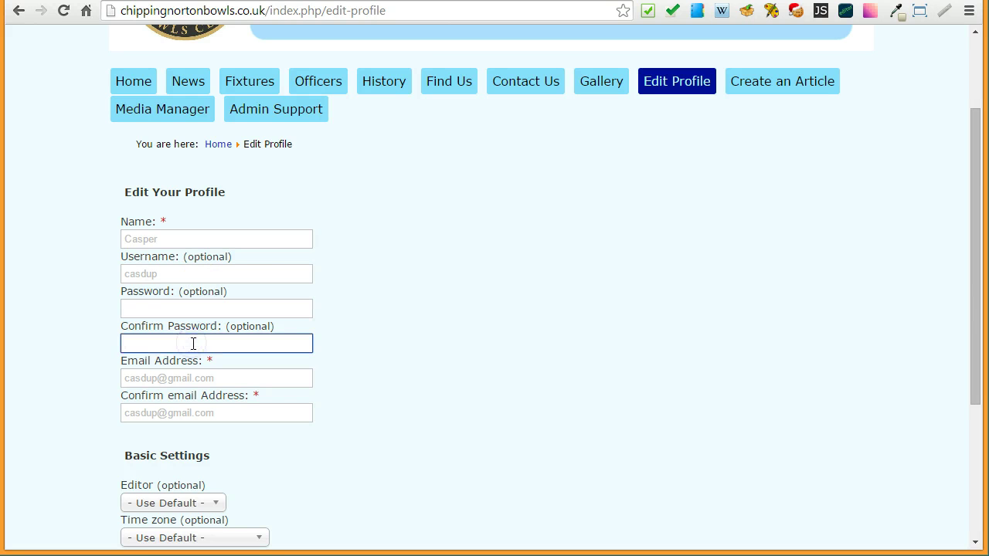
click(160, 307)
click(213, 307)
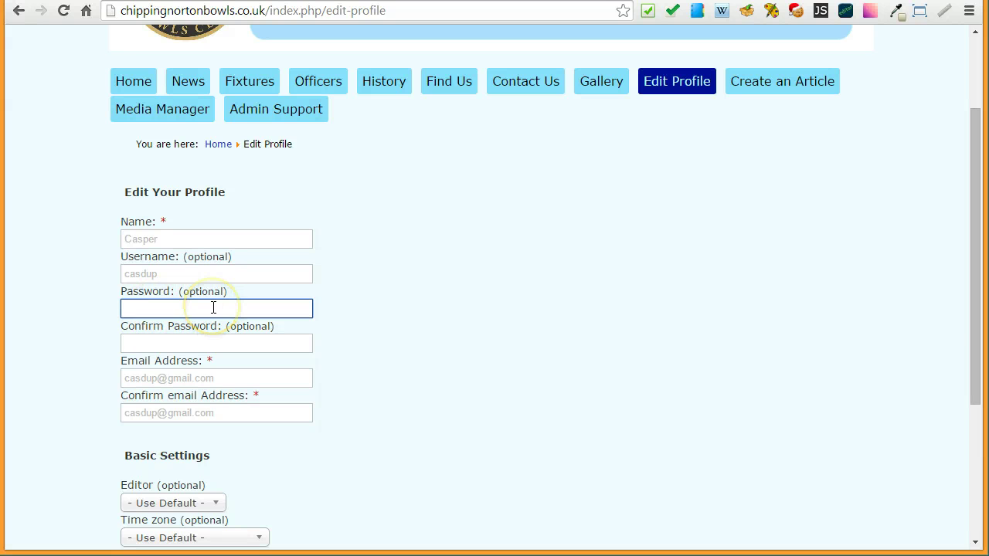
click(201, 345)
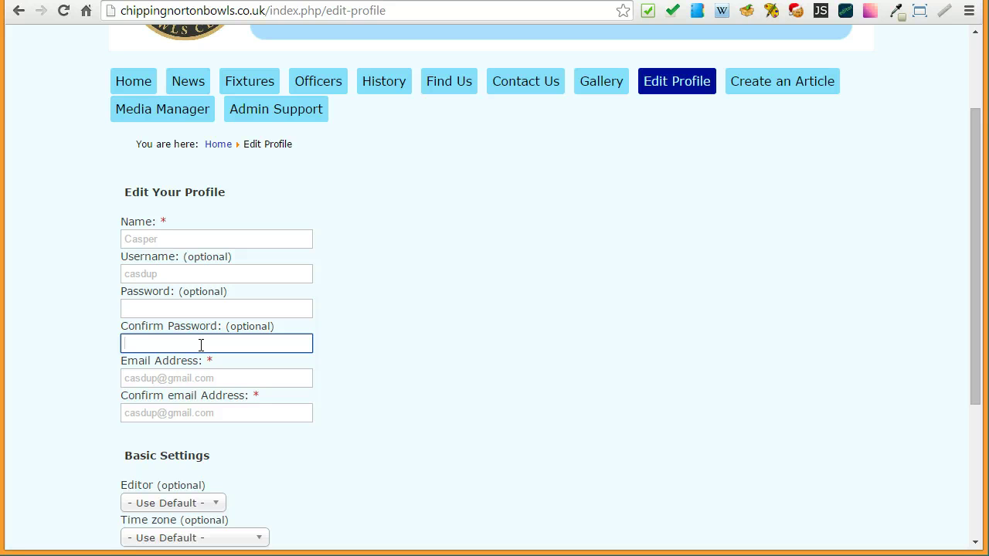
click(139, 307)
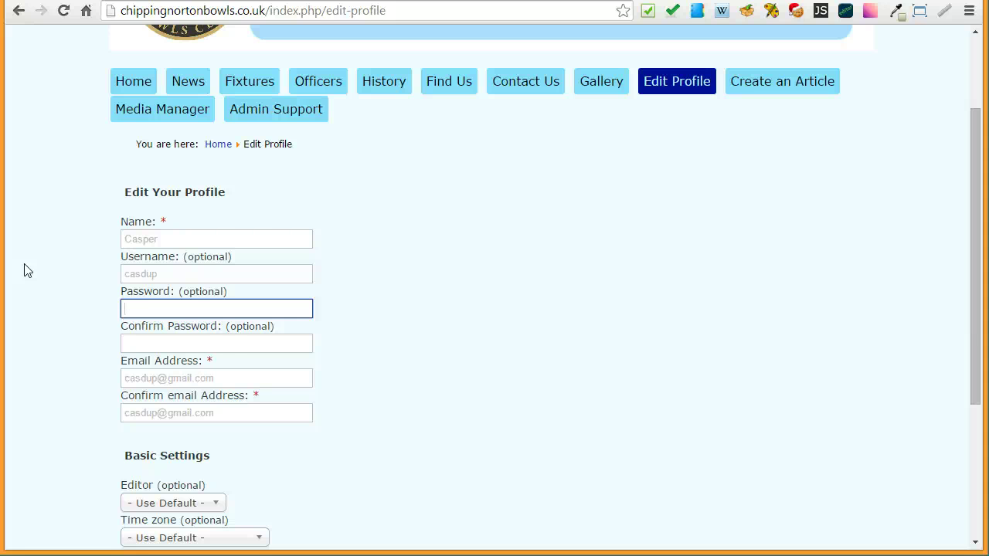
click(206, 342)
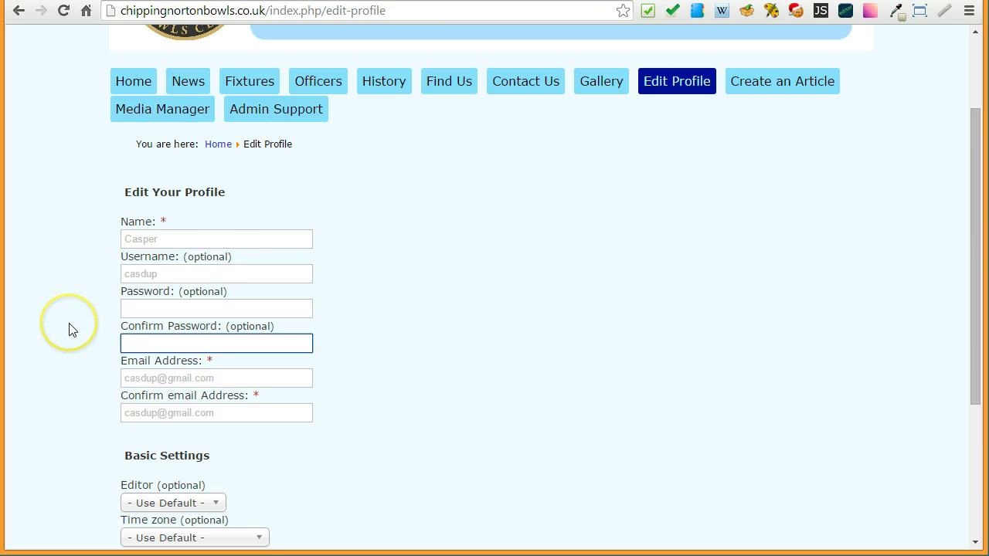
- Go through the Email Address and Confirm email Address fields without changing them
scroll(69, 331, down, 1)
click(225, 301)
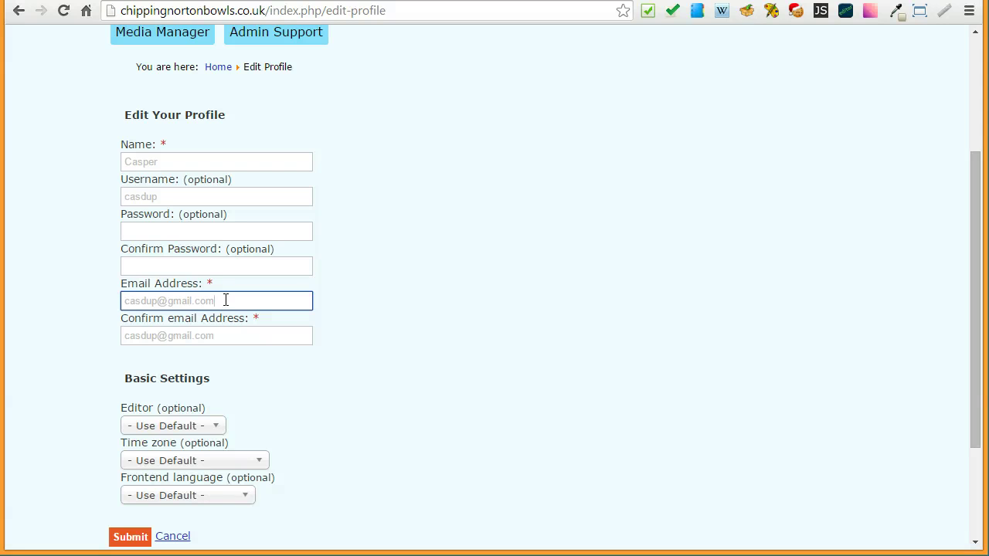
click(153, 299)
click(250, 300)
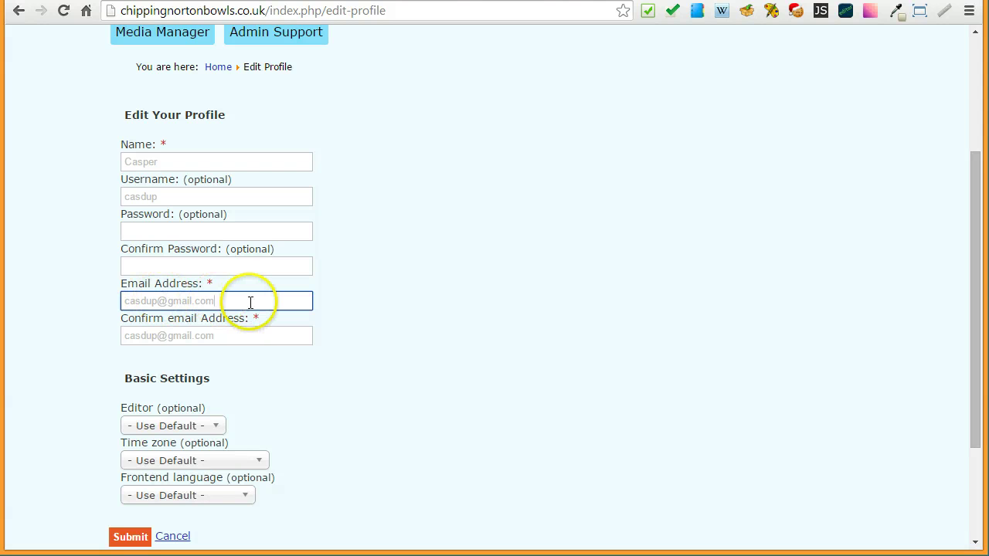
click(258, 334)
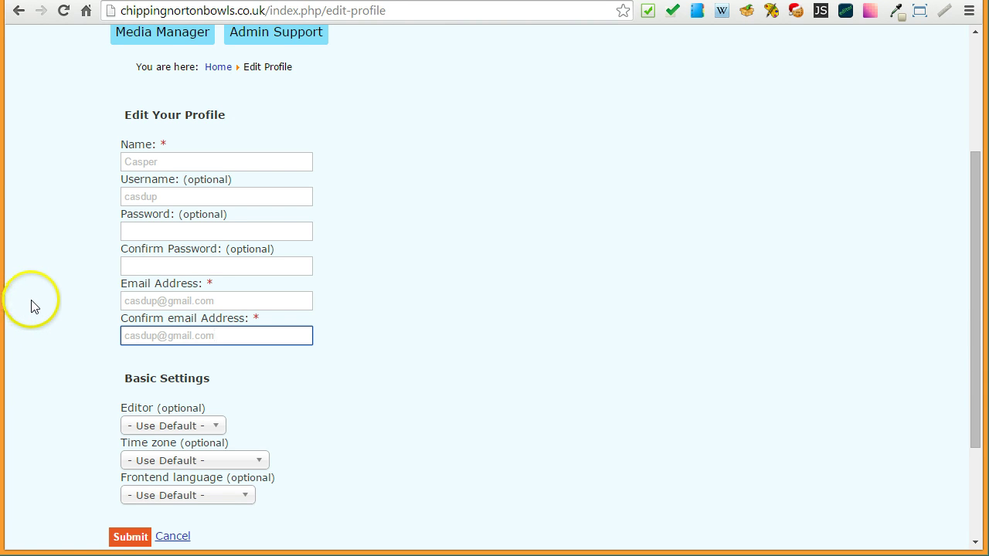
- Inspect the available Editor options under Basic Settings and close the list without choosing another editor
scroll(31, 294, down, 2)
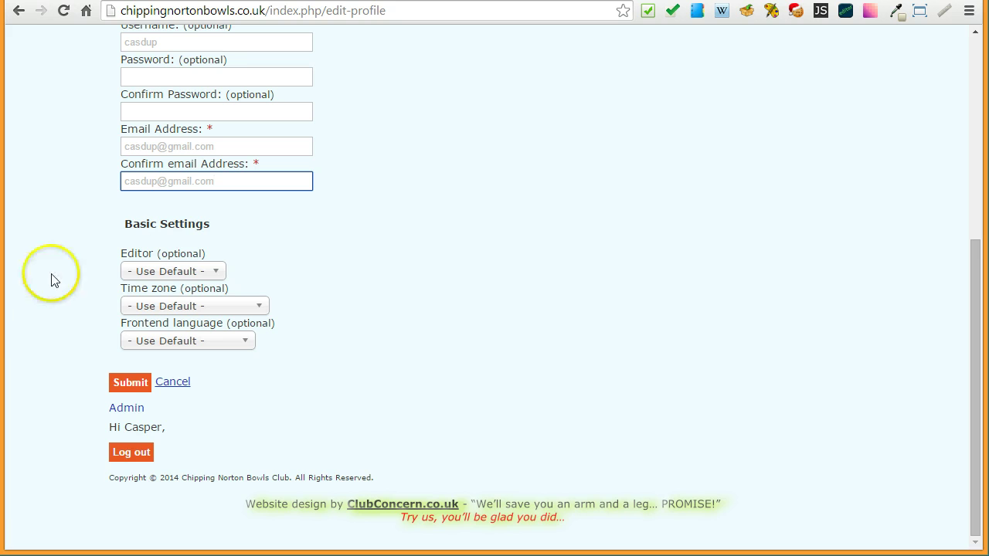
click(227, 180)
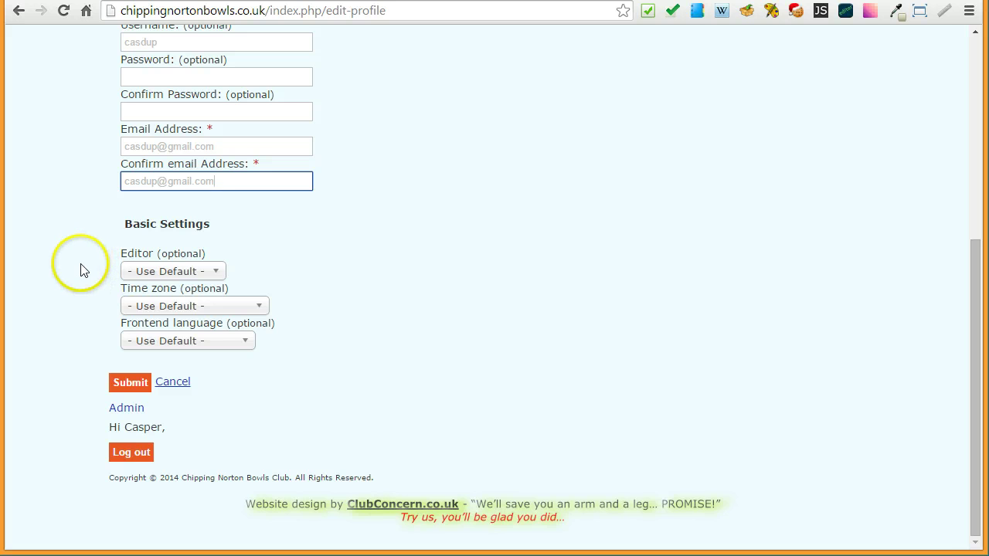
click(217, 274)
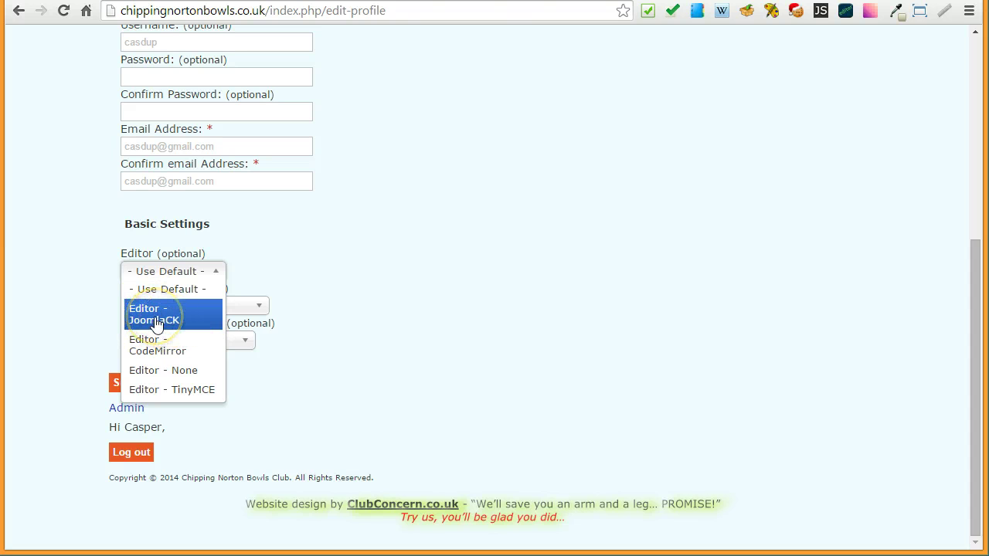
click(61, 277)
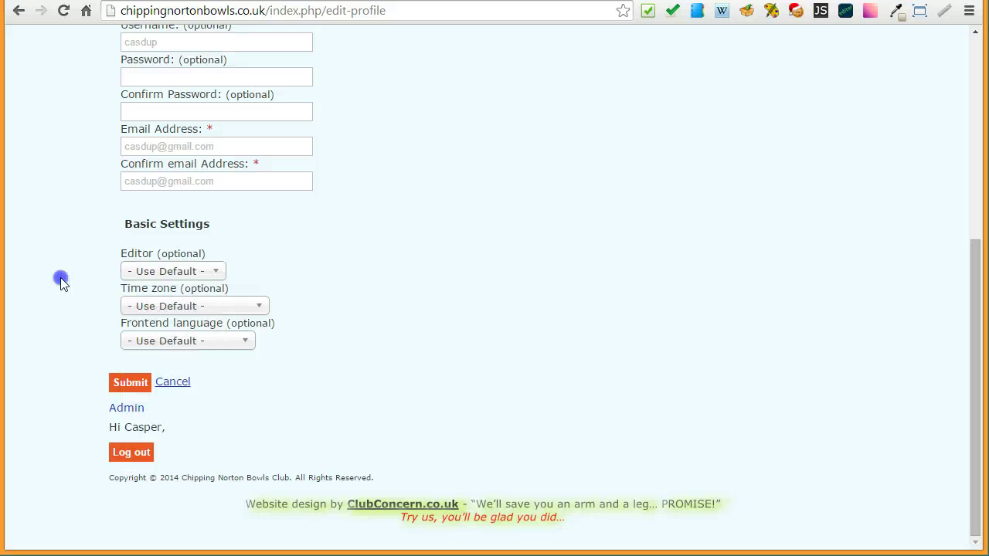
- Inspect the available Frontend language options under Basic Settings and close the list without choosing a language
click(33, 249)
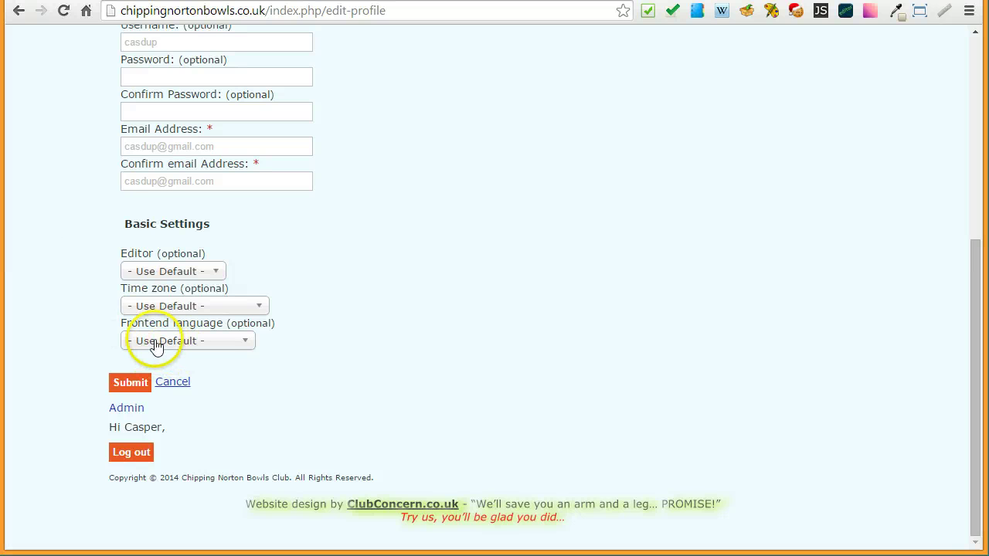
click(246, 345)
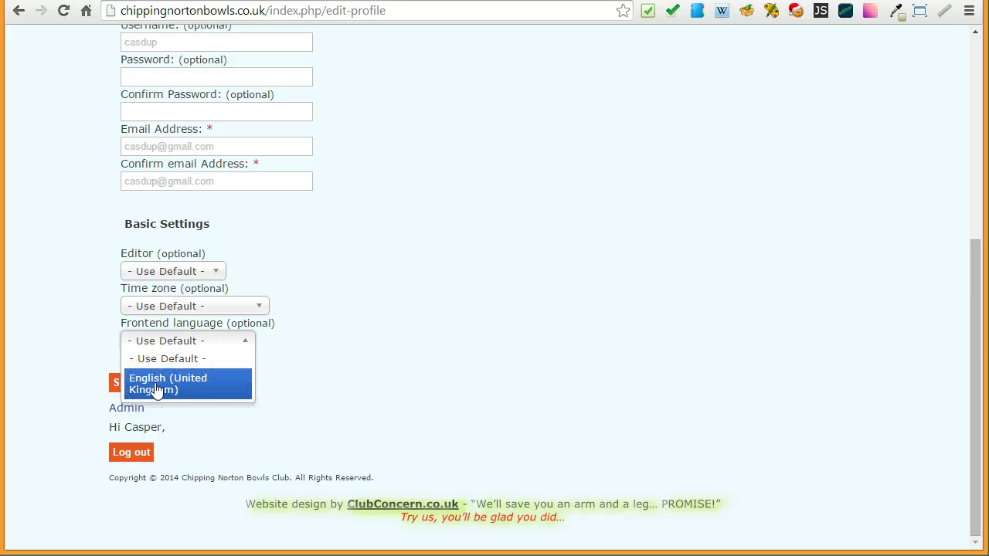
click(39, 322)
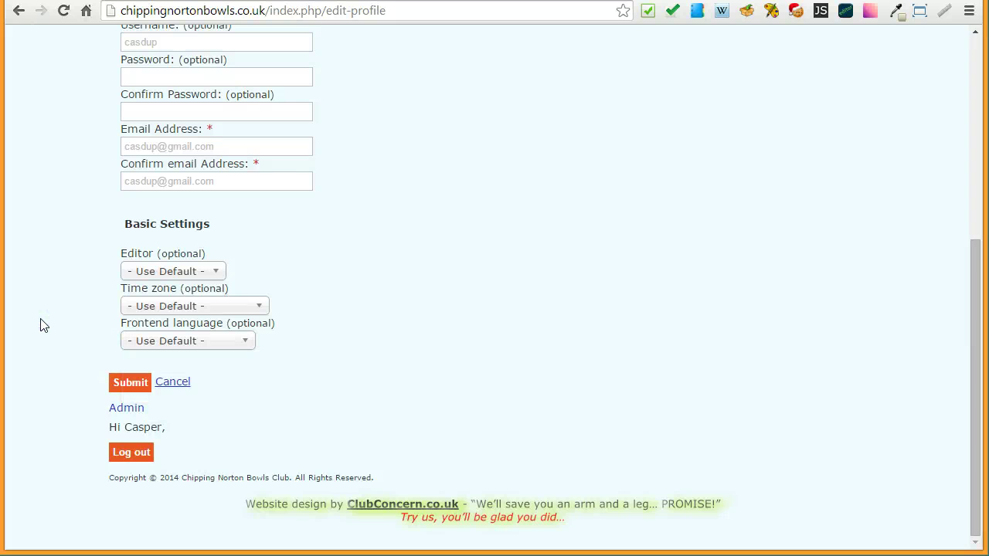
- Review the profile form once more and cancel the profile editing without submitting any changes
scroll(51, 234, up, 3)
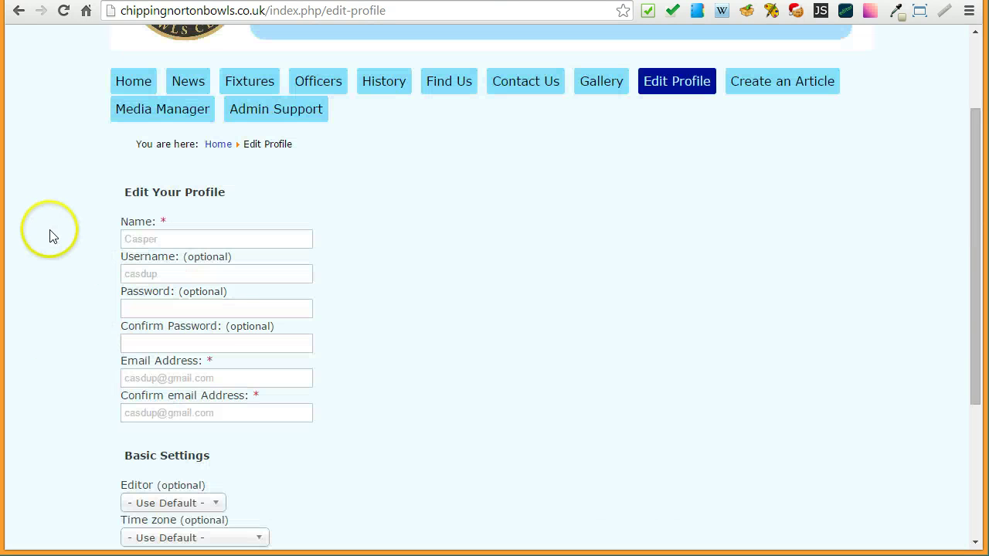
scroll(51, 235, down, 3)
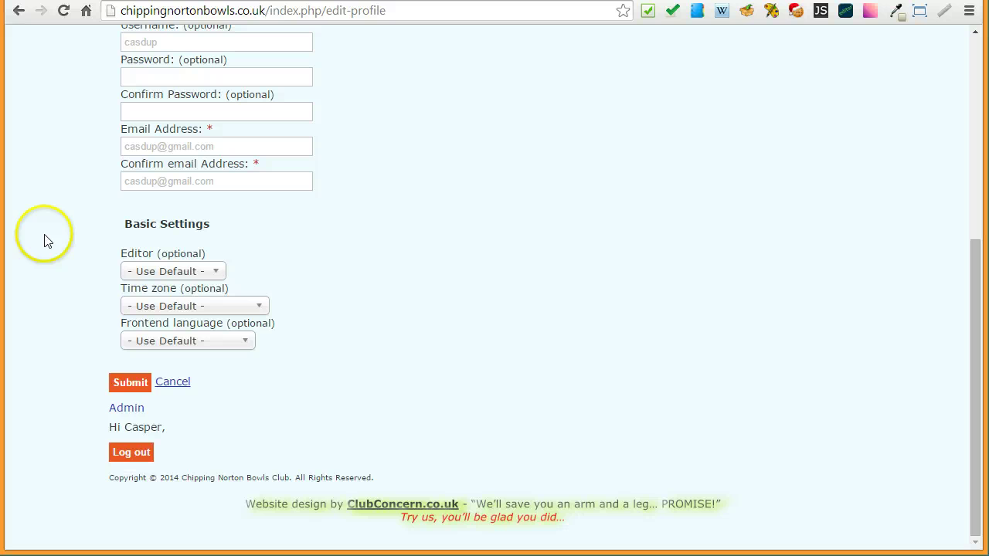
click(173, 384)
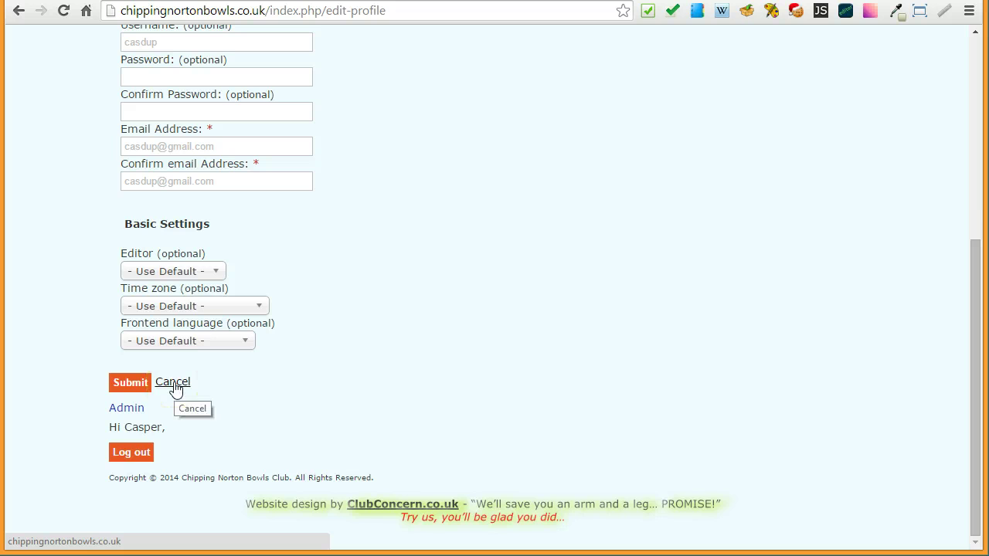
click(173, 384)
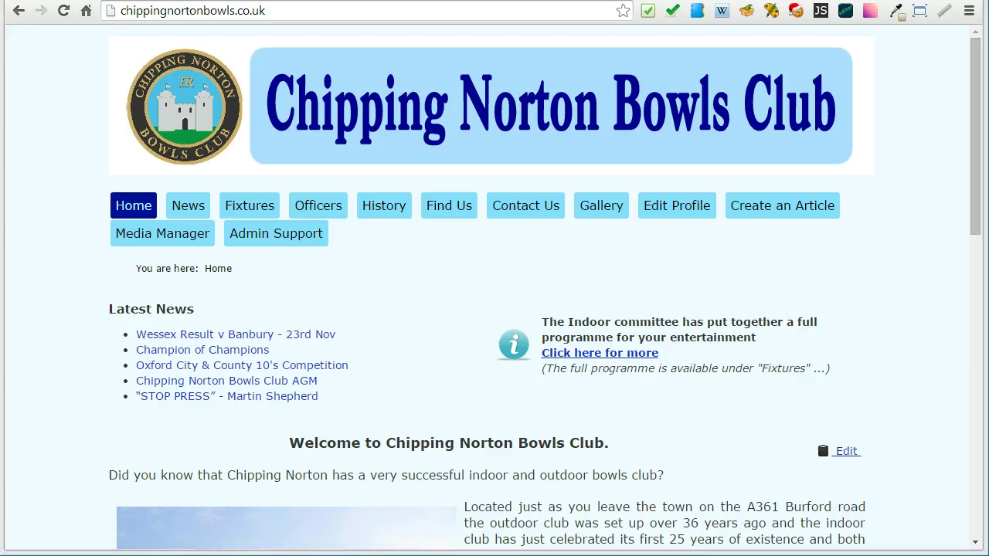
key(alt+Tab)
drag(77, 153, 336, 118)
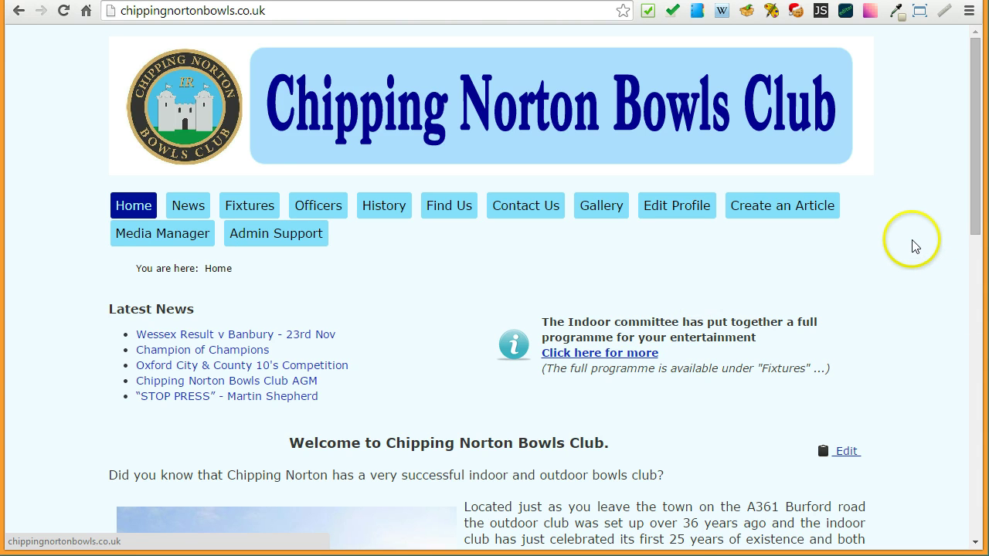
- Look over the home page's welcome article and the Edit link beside its heading
scroll(915, 239, down, 3)
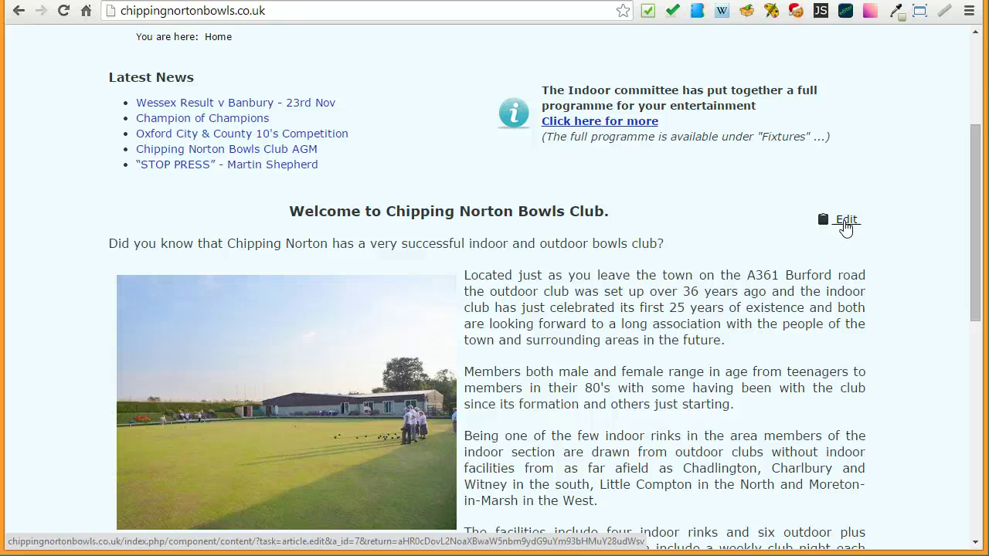
scroll(906, 241, up, 1)
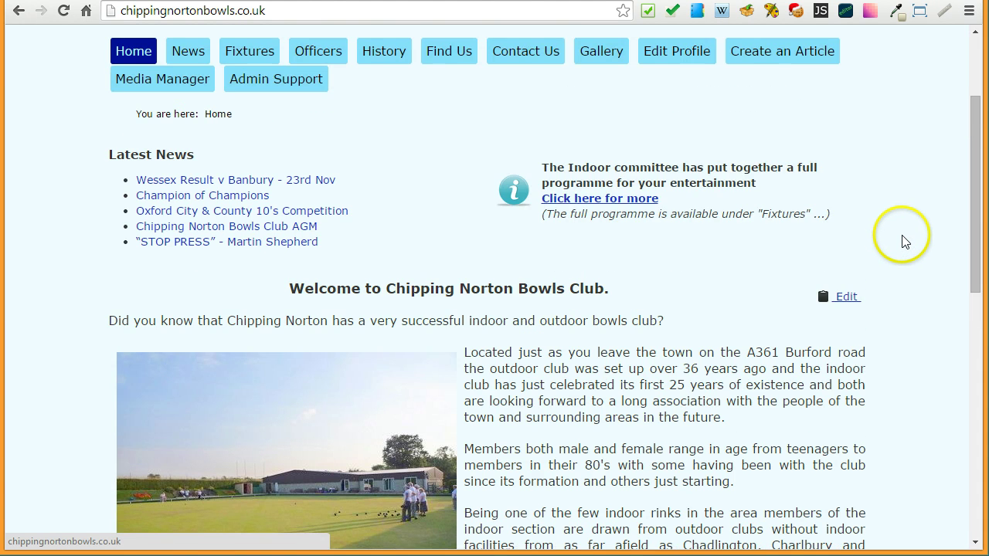
scroll(902, 241, up, 1)
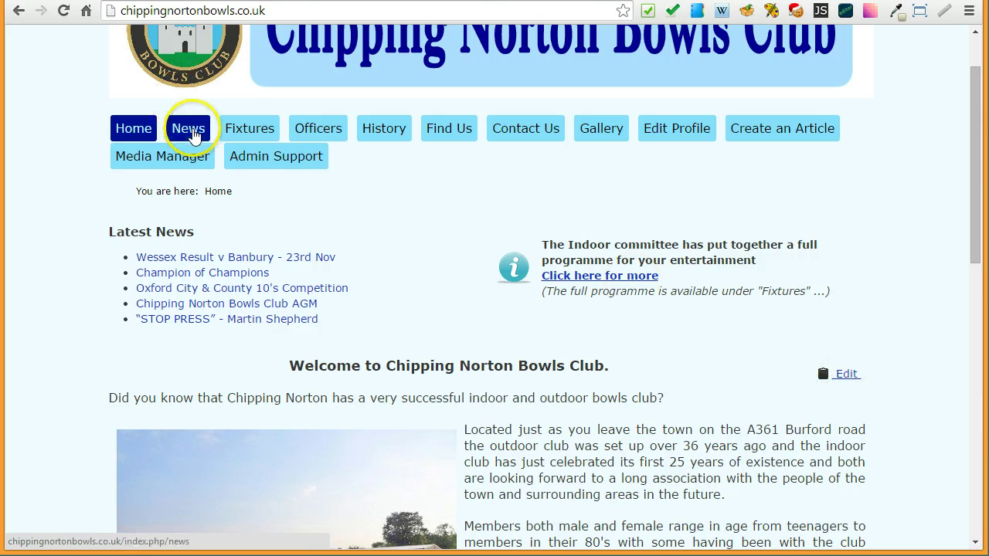
- Open the News page and look over its articles and the Edit link of each one
click(194, 136)
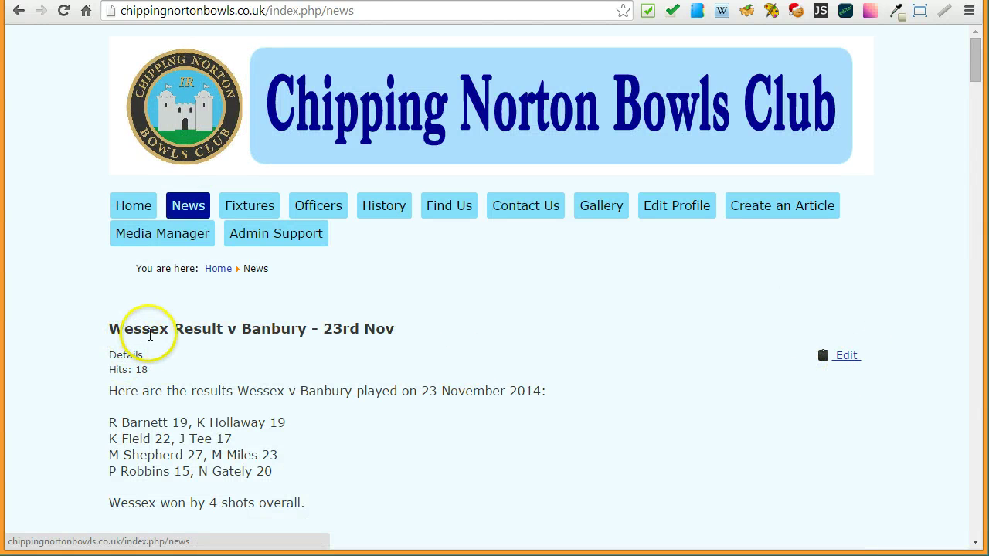
scroll(652, 357, down, 1)
scroll(651, 358, down, 3)
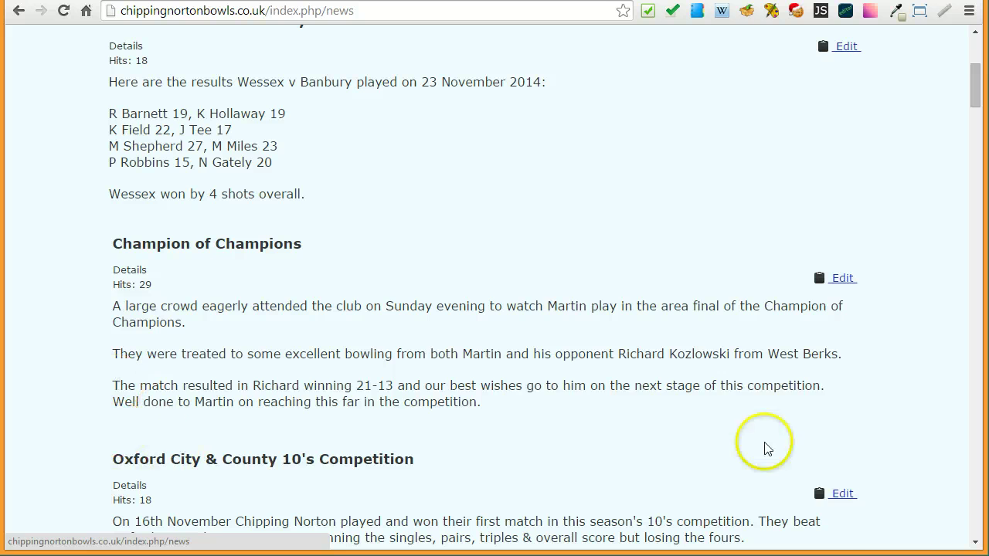
scroll(888, 417, down, 2)
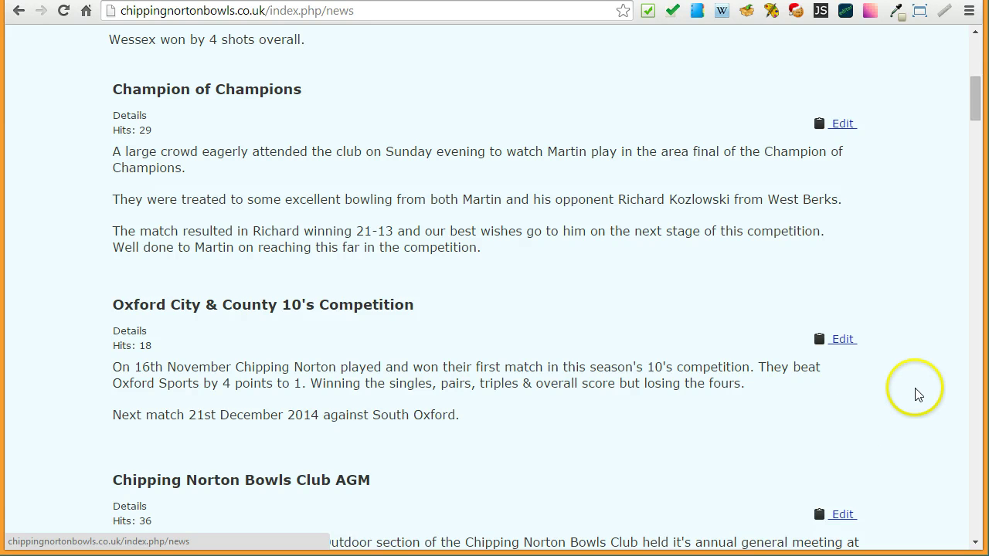
scroll(918, 393, up, 4)
scroll(918, 392, up, 2)
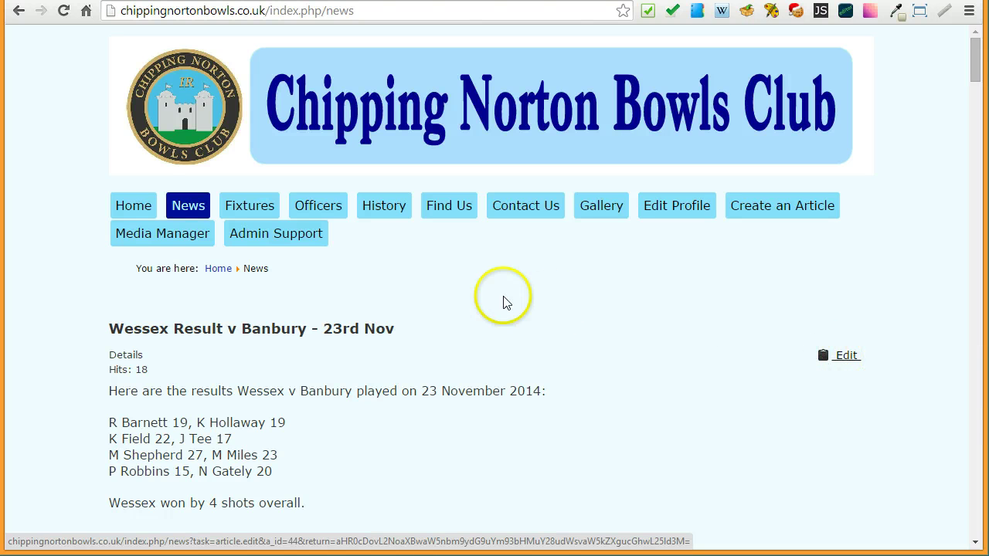
- Open the Fixtures page, check its Edit Article column, and view the Indoor Fixtures 2014-2015 article
click(247, 210)
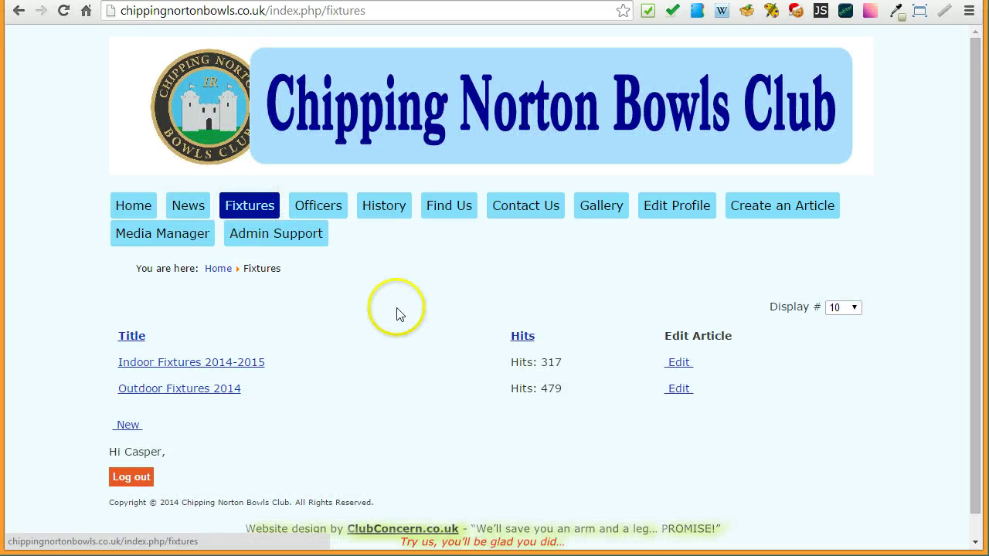
scroll(398, 318, down, 1)
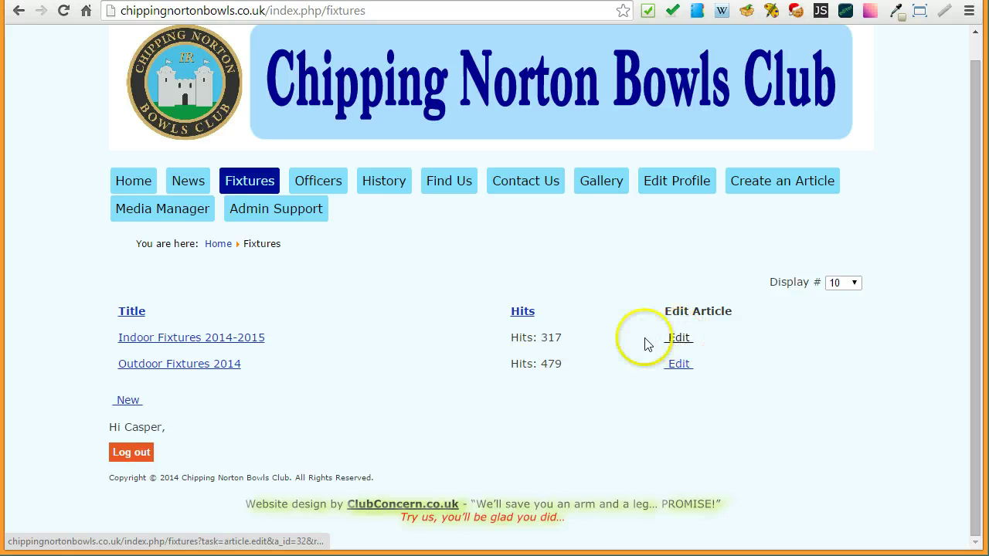
click(183, 340)
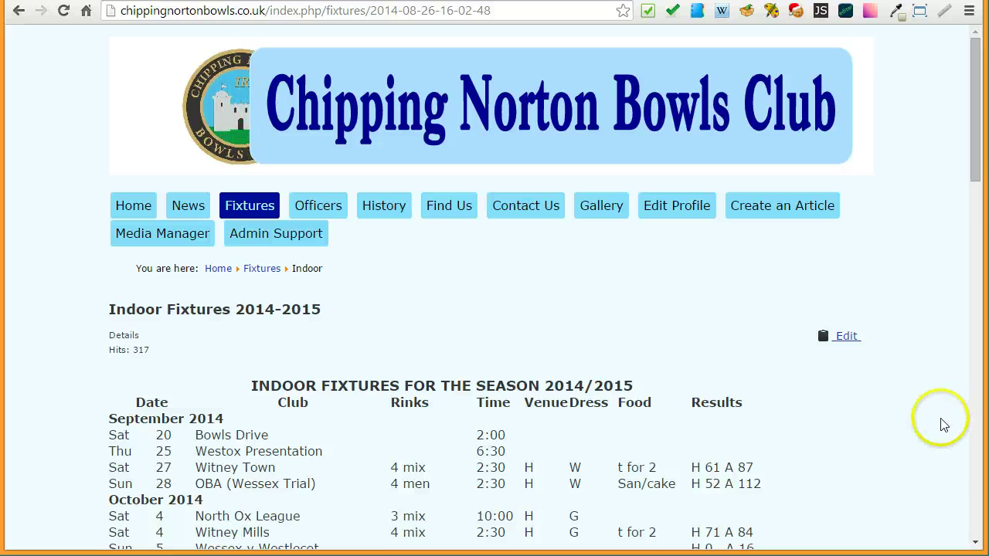
scroll(939, 423, down, 2)
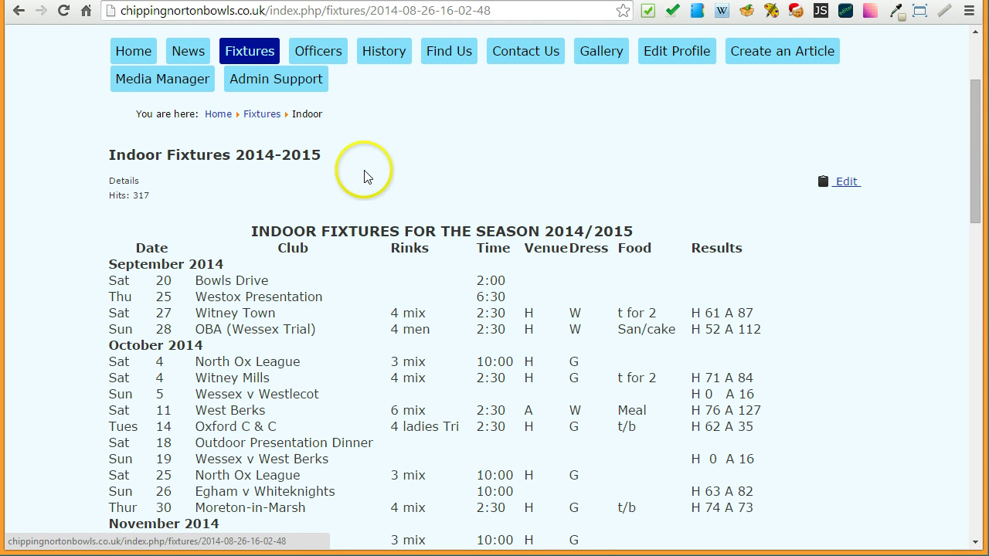
- View the Officers page and the History page to check their Edit links
click(318, 53)
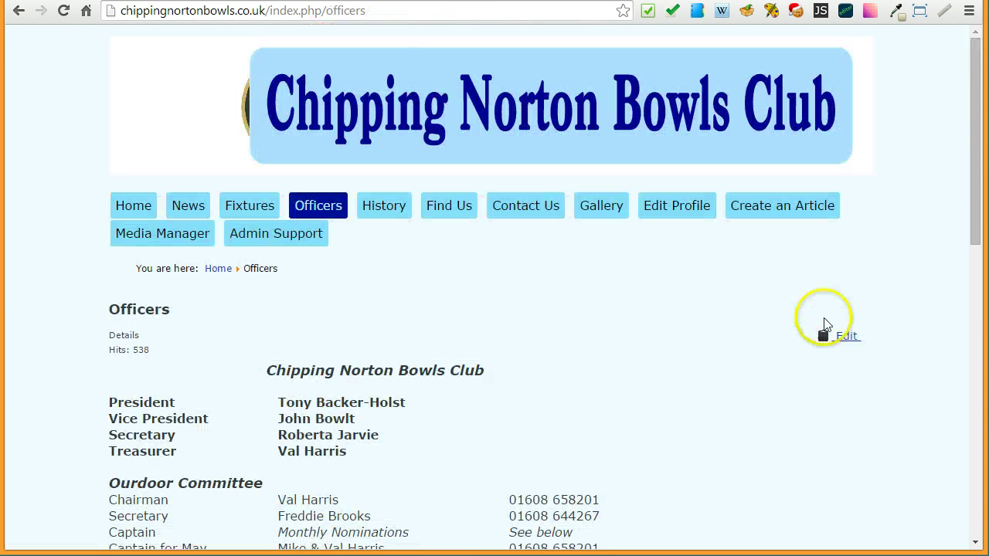
click(386, 207)
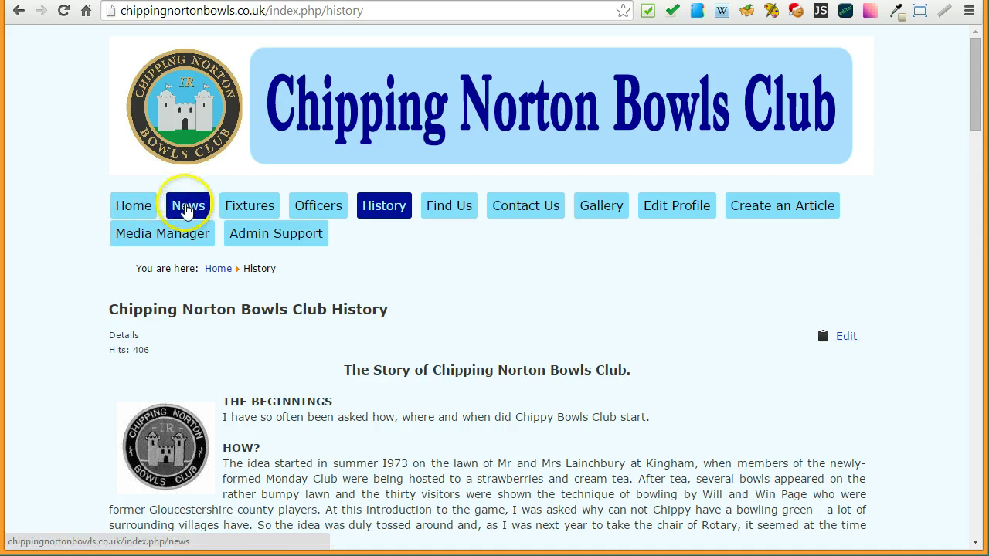
- Return to the News page and open the Oxford City & County 10's Competition article for editing
click(186, 209)
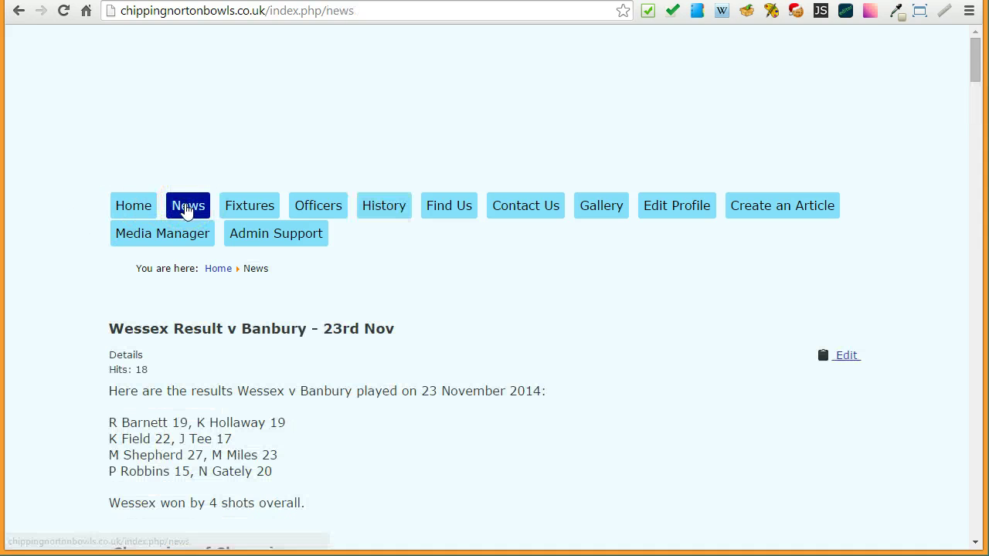
scroll(711, 389, down, 3)
scroll(711, 389, down, 4)
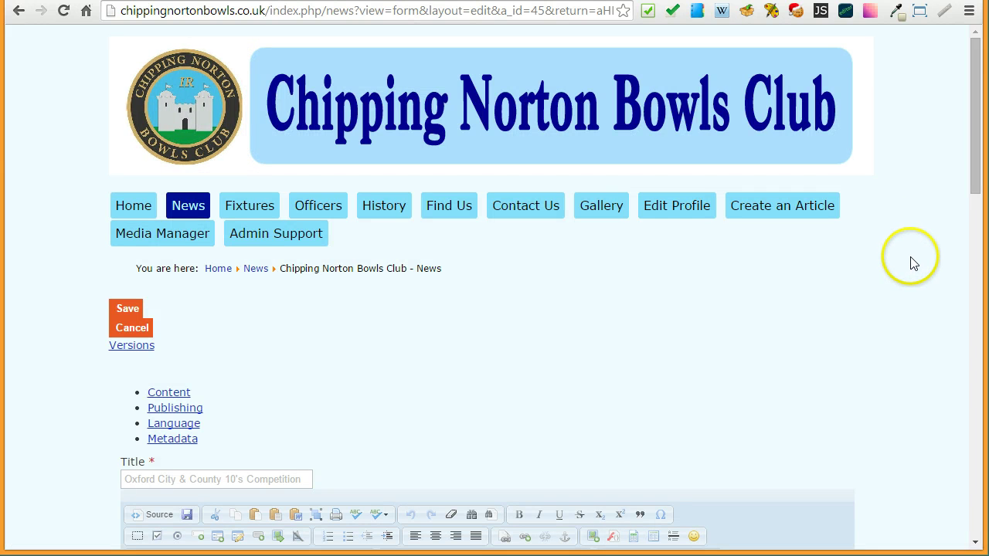
- Examine the article form's Save and Cancel controls, section links, Title field, editor toolbar and text area
scroll(911, 261, down, 2)
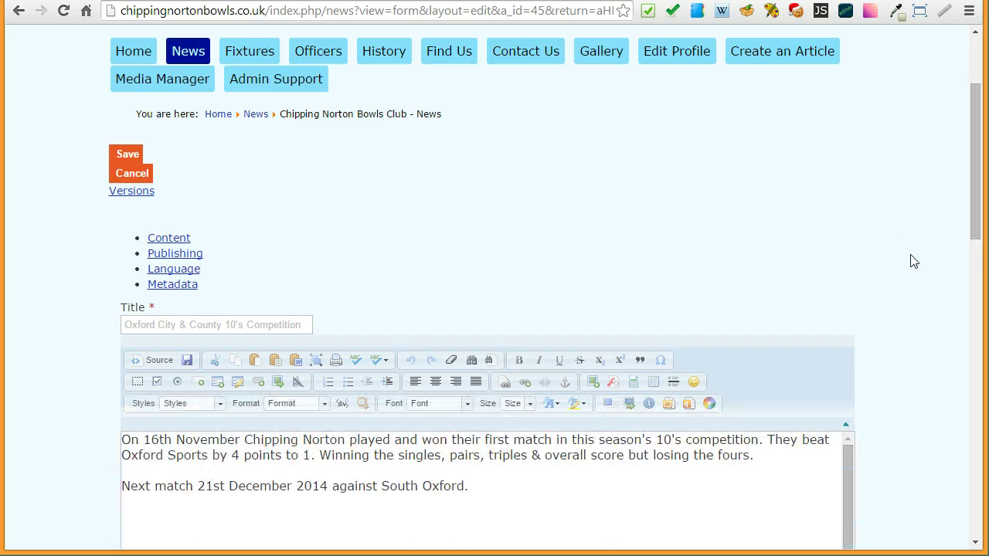
scroll(911, 261, down, 1)
scroll(912, 261, up, 1)
scroll(910, 259, down, 1)
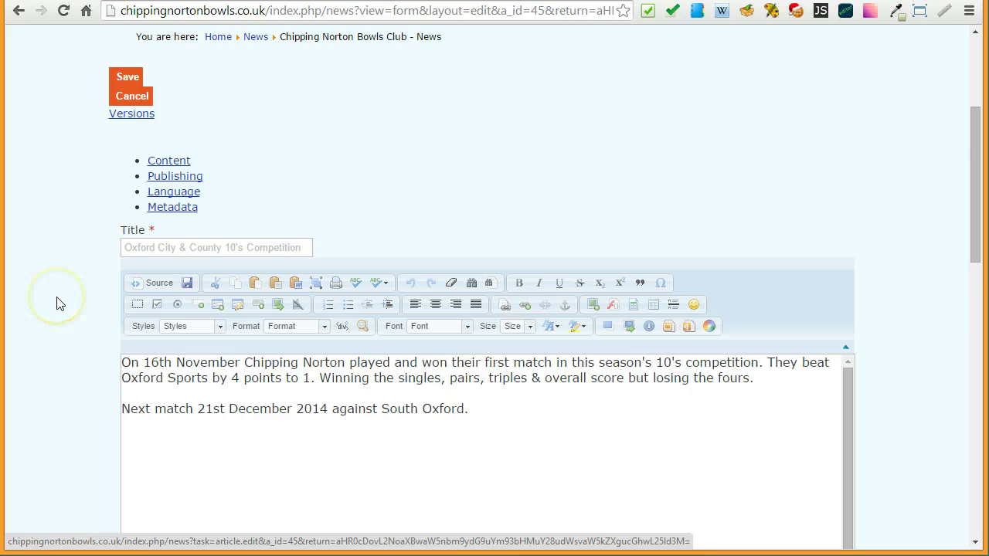
scroll(61, 304, down, 3)
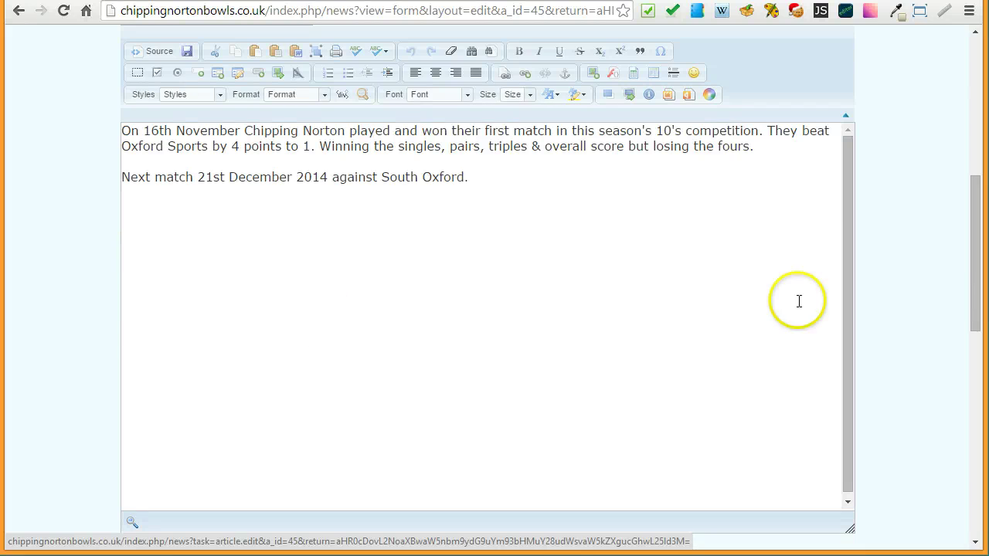
drag(972, 289, 975, 281)
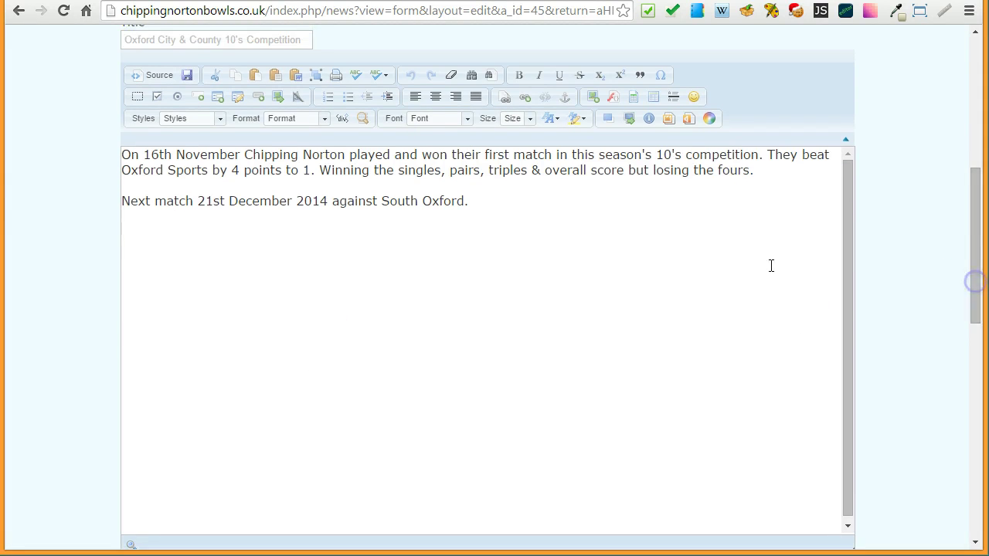
click(129, 154)
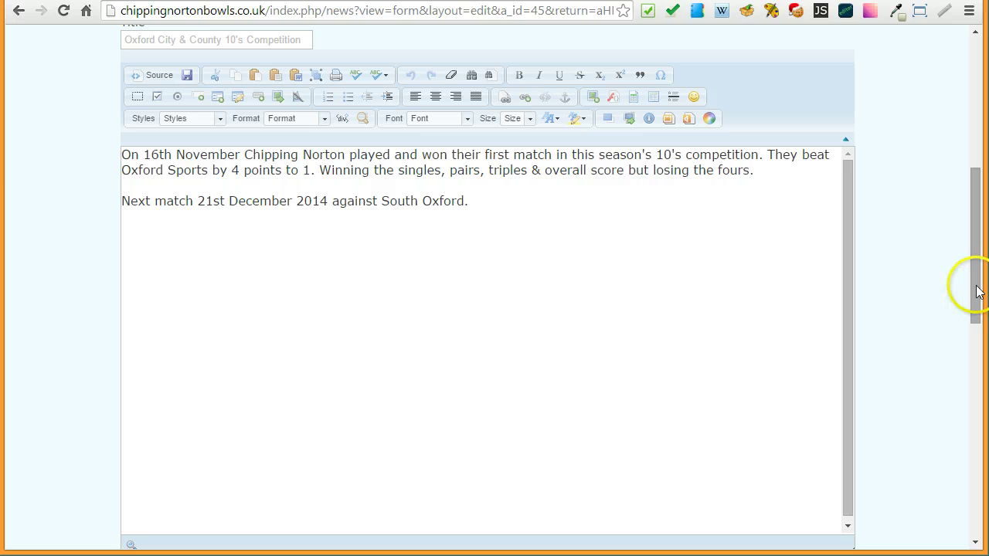
drag(978, 293, 972, 241)
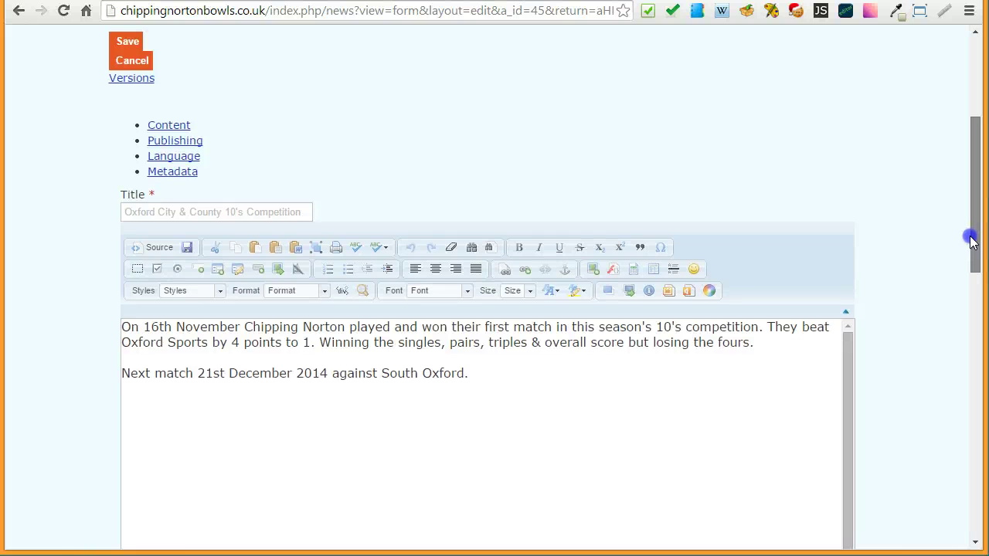
drag(972, 241, 972, 241)
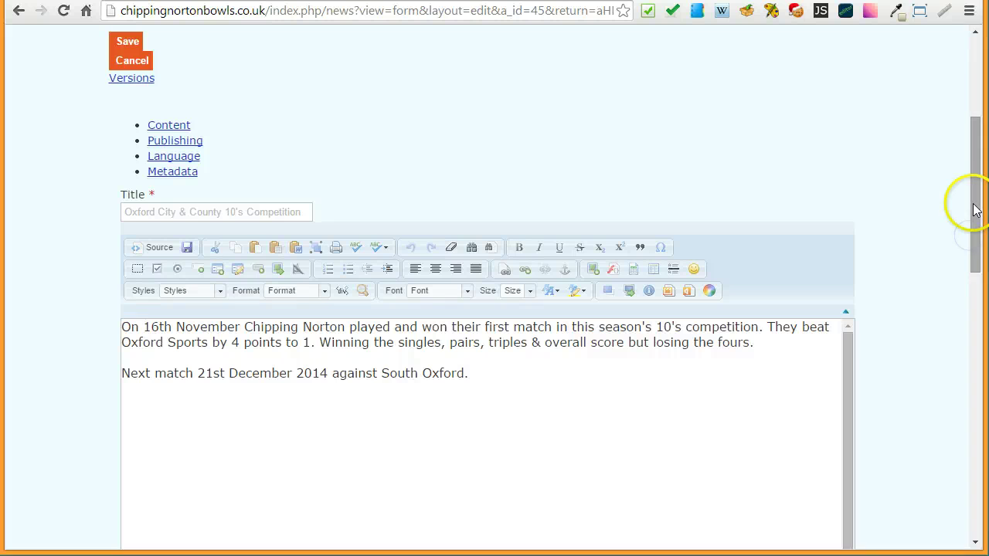
drag(972, 202, 972, 216)
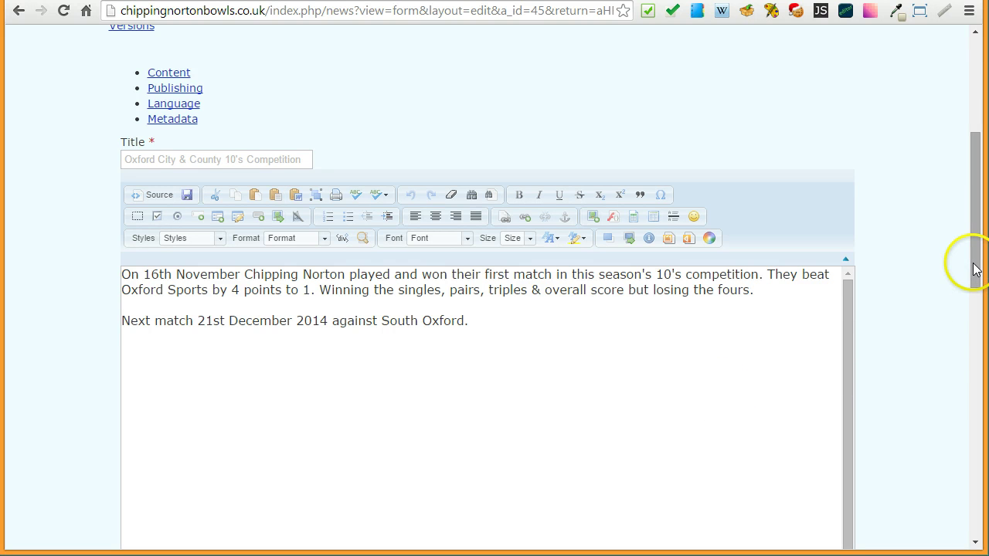
mouse_move(975, 266)
mouse_down()
mouse_move(982, 224)
mouse_move(980, 254)
mouse_up()
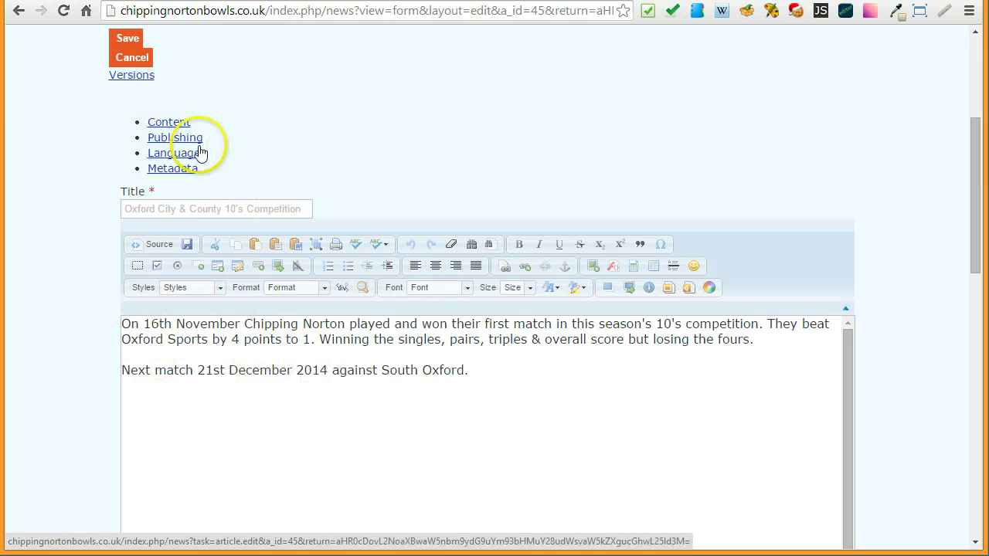
- Go through the article's Category, Tags, Version Note, Status, publishing dates, Access, Language, Meta Description and Keywords fields
click(69, 214)
scroll(71, 216, down, 5)
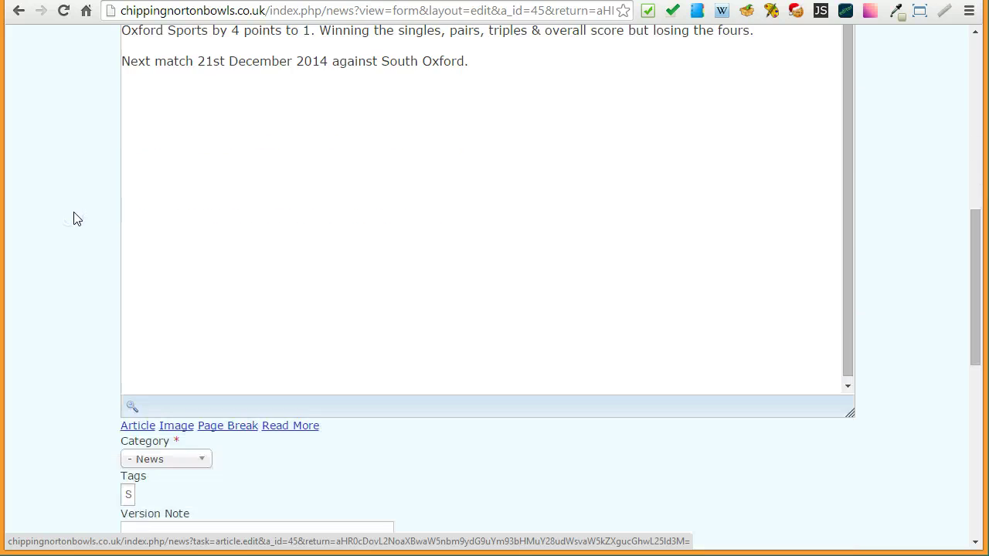
scroll(100, 367, down, 1)
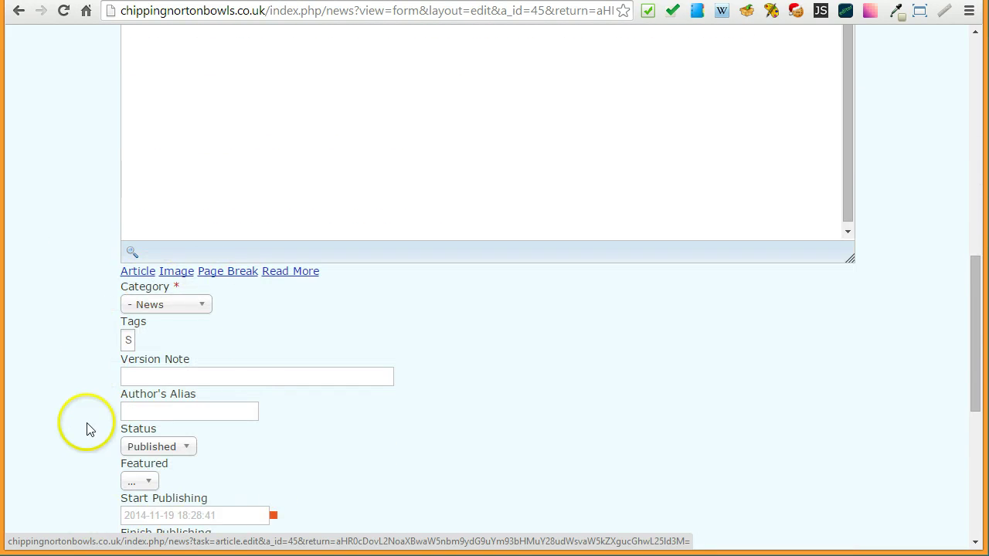
scroll(85, 428, down, 3)
scroll(88, 359, down, 2)
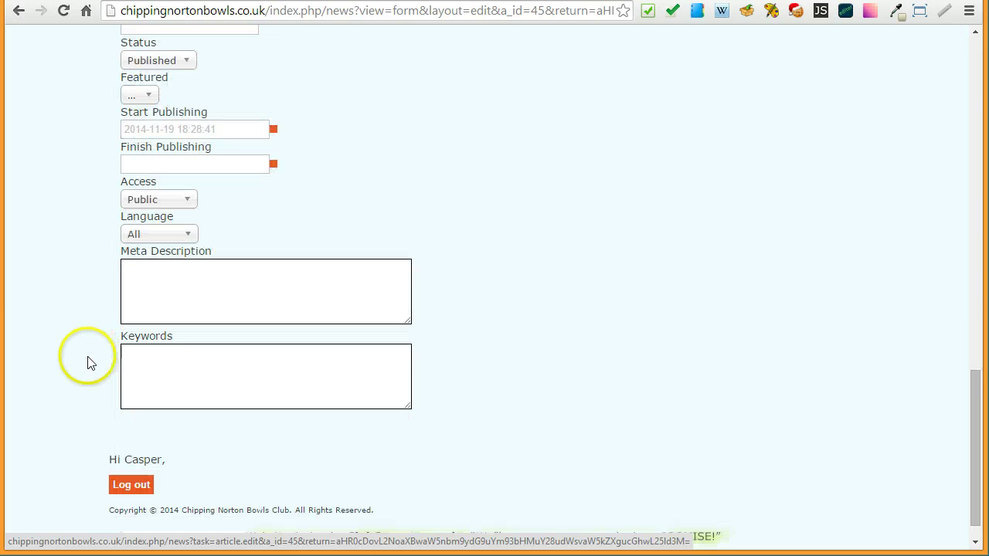
- Review the whole article form, from the Save and Cancel controls through the publishing fields to Meta Description and Keywords
scroll(85, 348, down, 1)
scroll(81, 353, up, 2)
scroll(80, 353, up, 12)
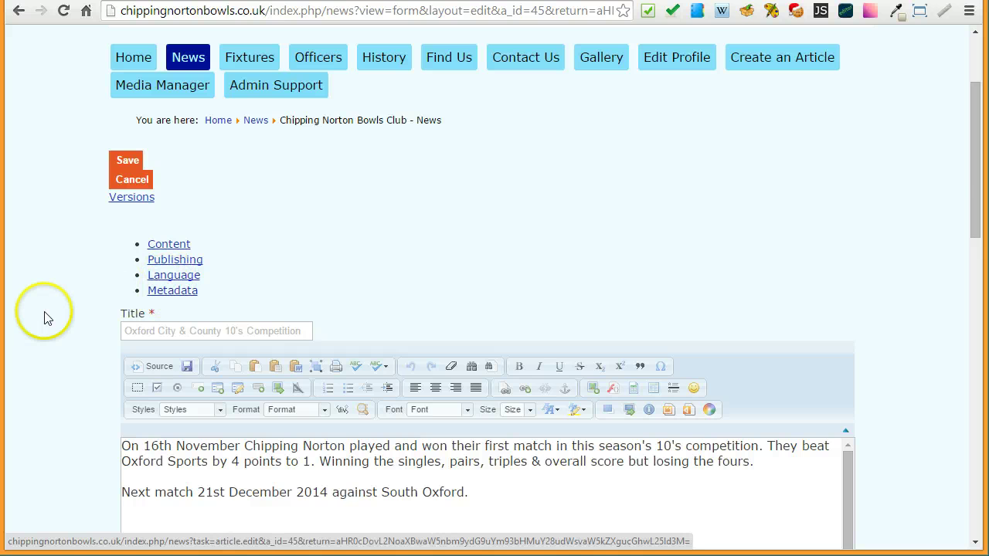
scroll(49, 324, down, 8)
scroll(55, 337, down, 2)
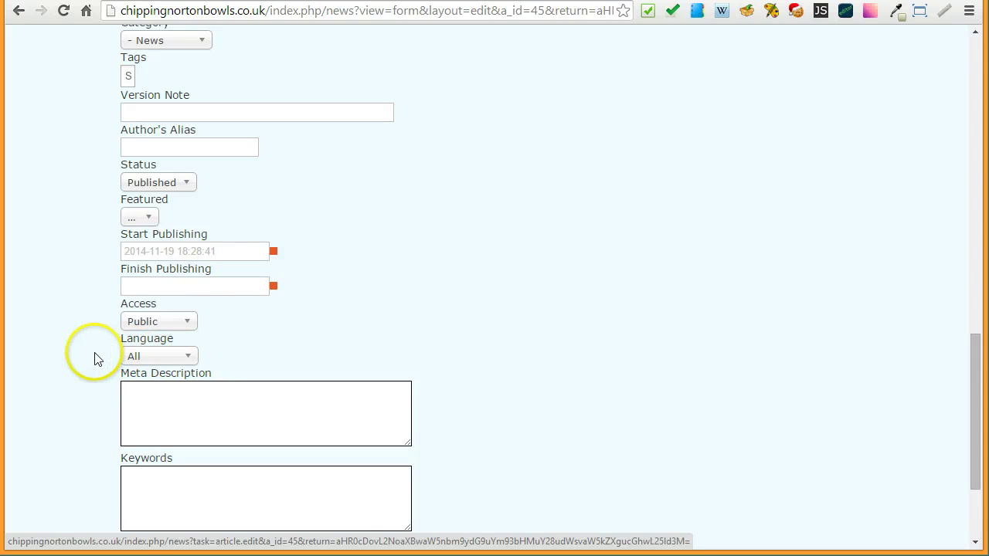
scroll(108, 358, down, 1)
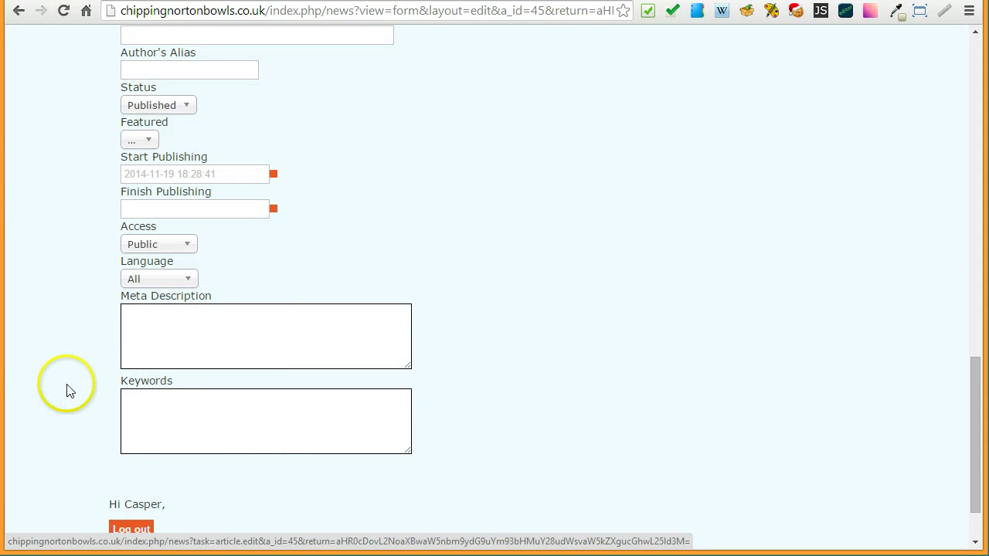
scroll(65, 398, down, 1)
scroll(65, 398, up, 15)
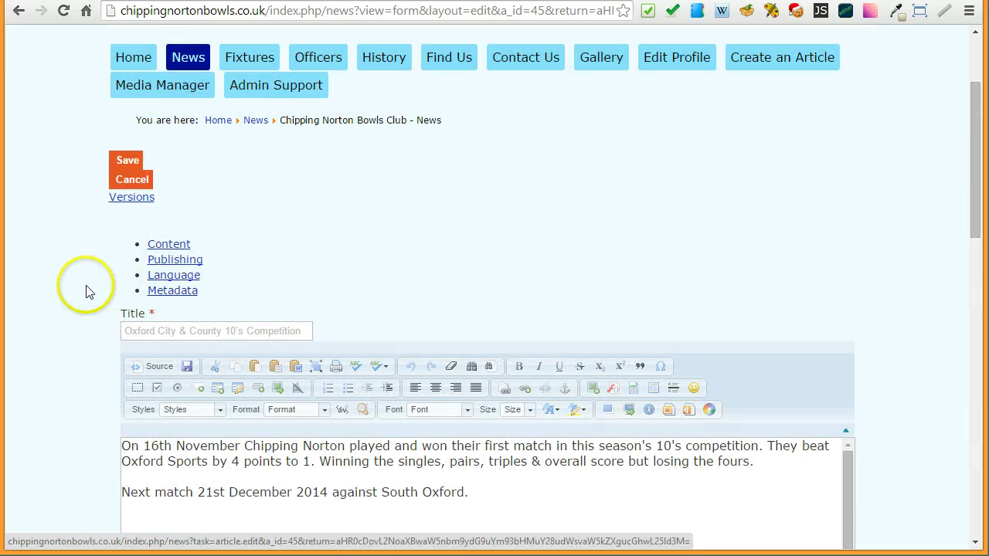
- Examine the article's required Title field, the editor toolbar and the article text area
scroll(75, 291, down, 2)
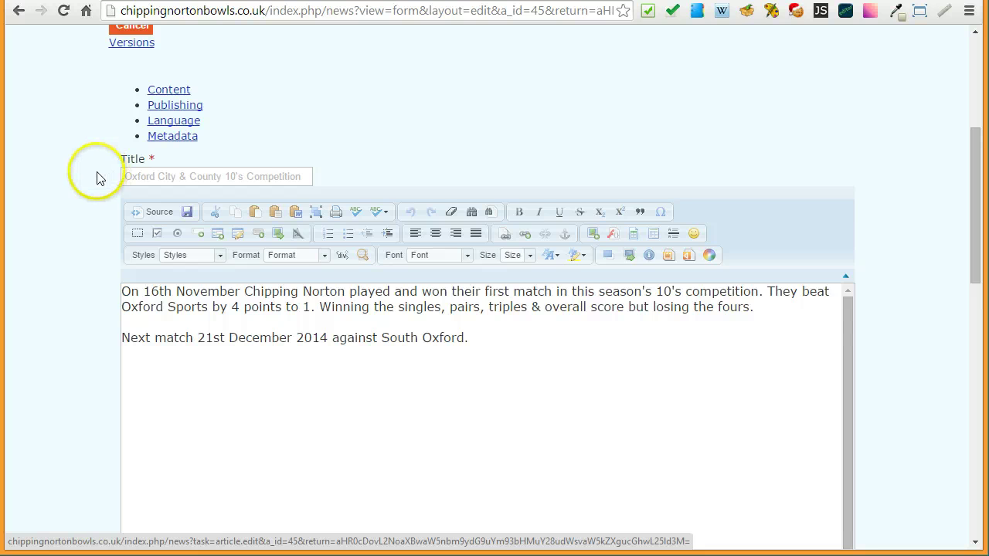
mouse_move(153, 164)
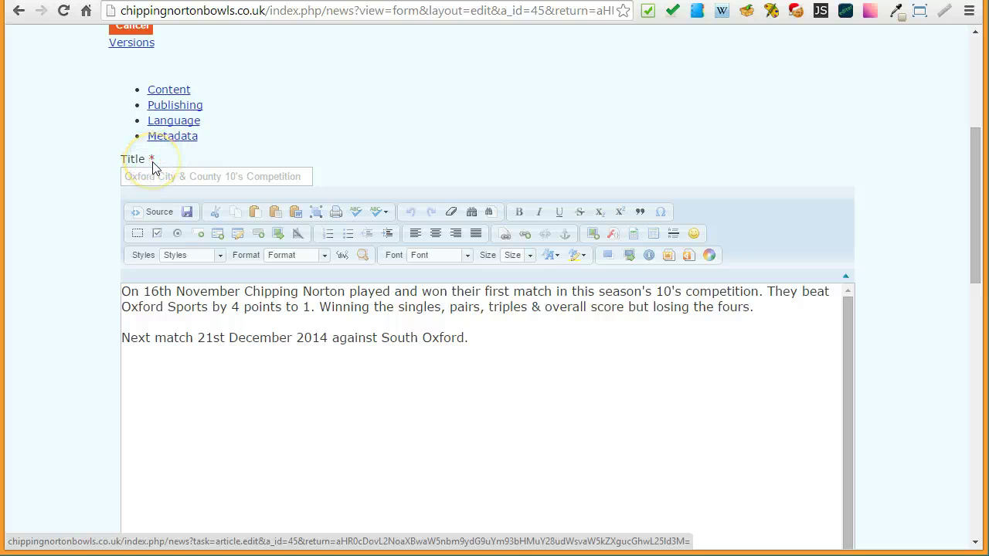
click(88, 176)
scroll(87, 176, down, 2)
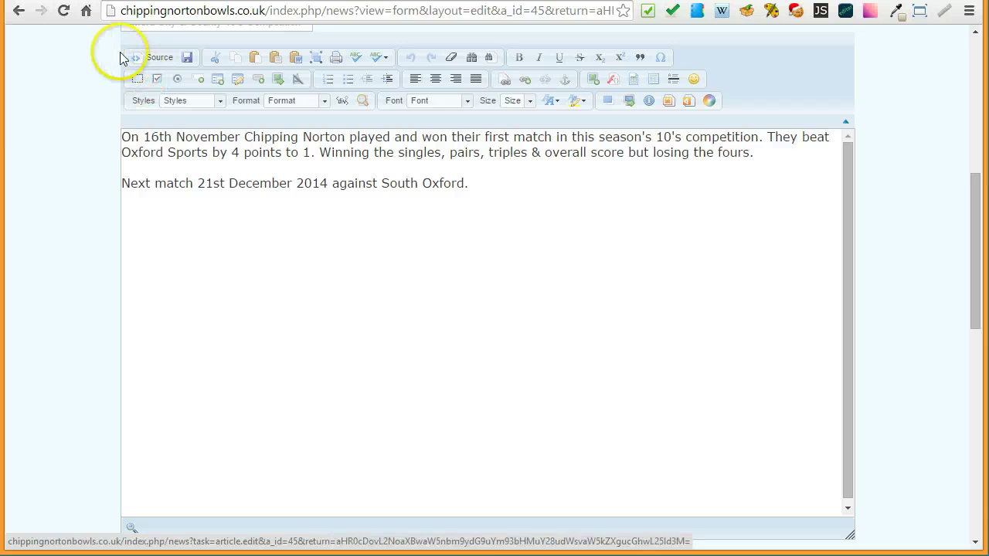
drag(971, 240, 972, 231)
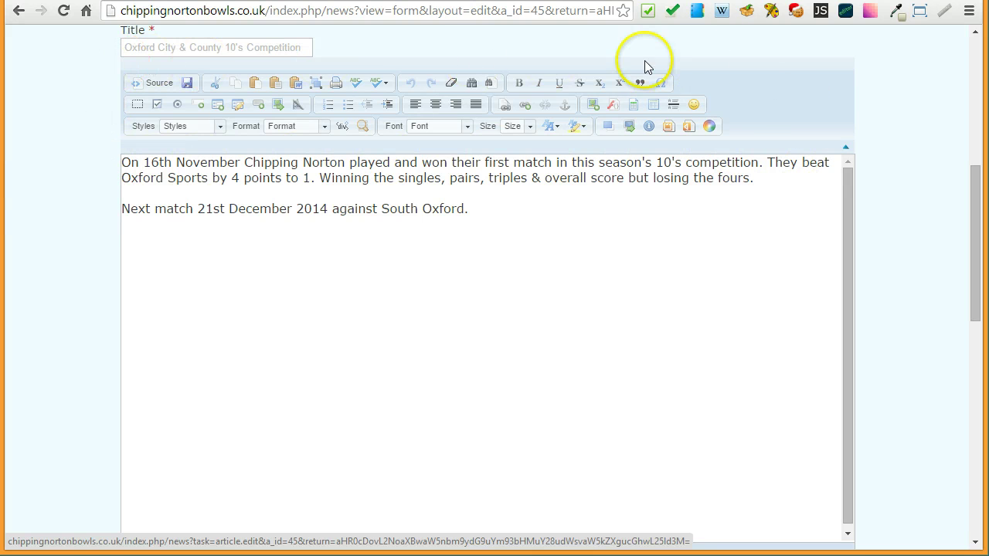
click(743, 147)
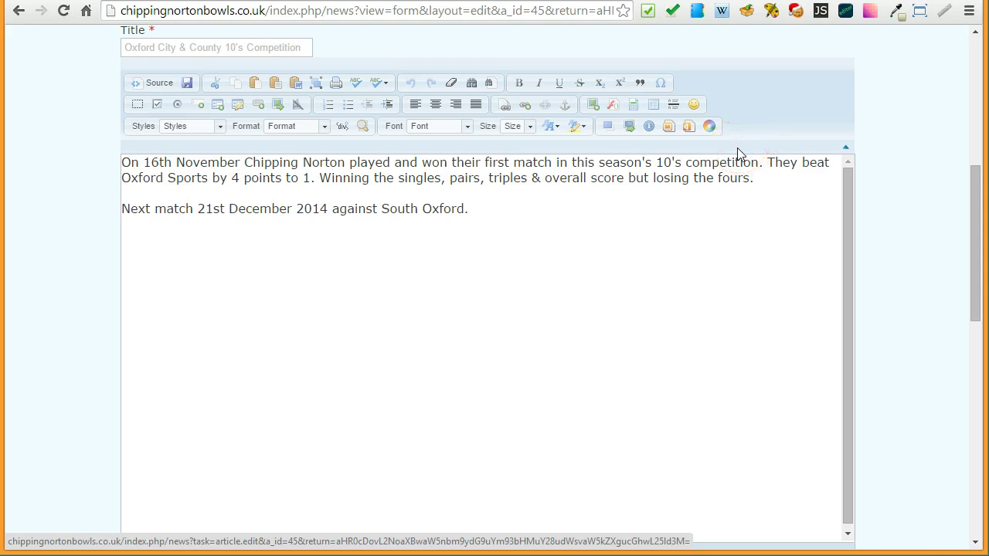
- Look through the article's Category choices, including Uncategorised, News and Gallery, and leave the category on News
scroll(232, 216, down, 5)
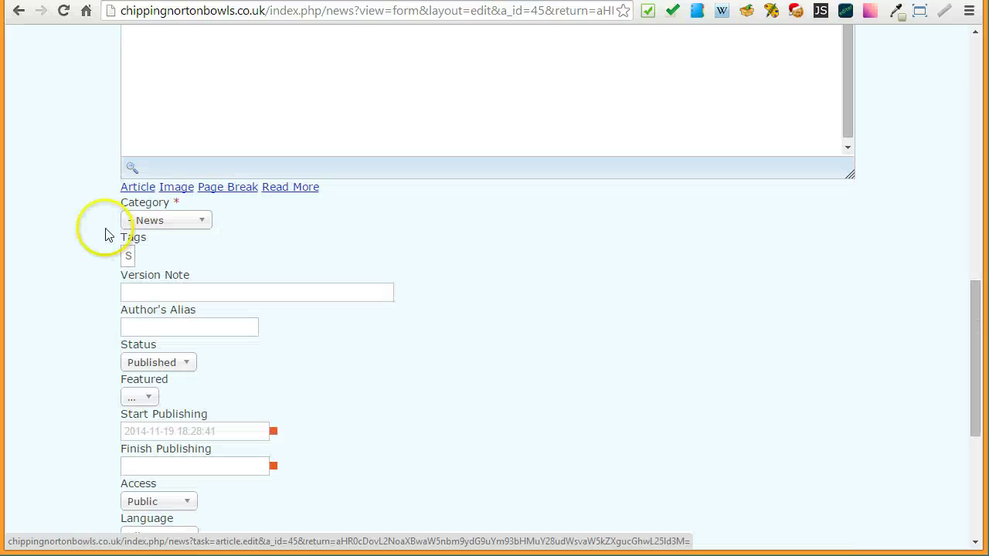
click(162, 210)
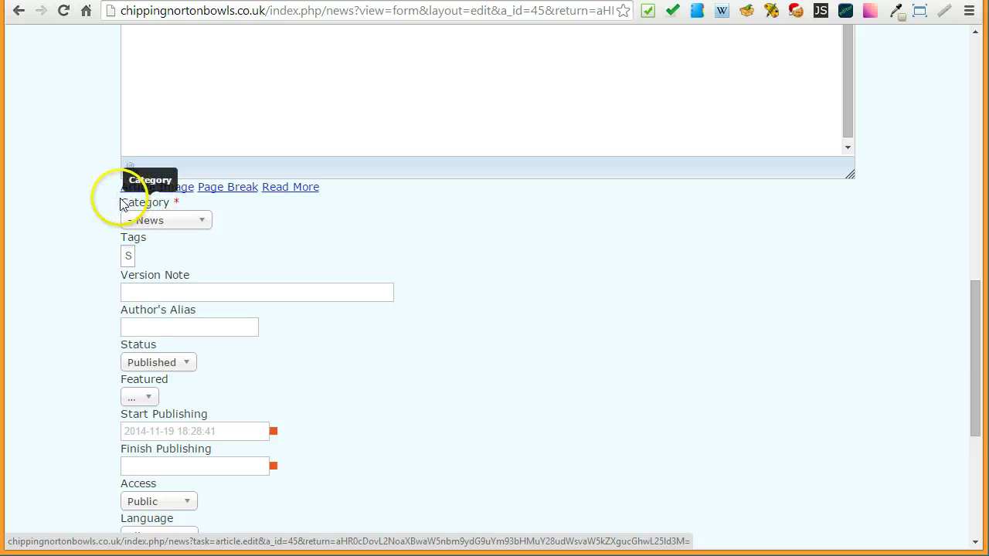
click(204, 225)
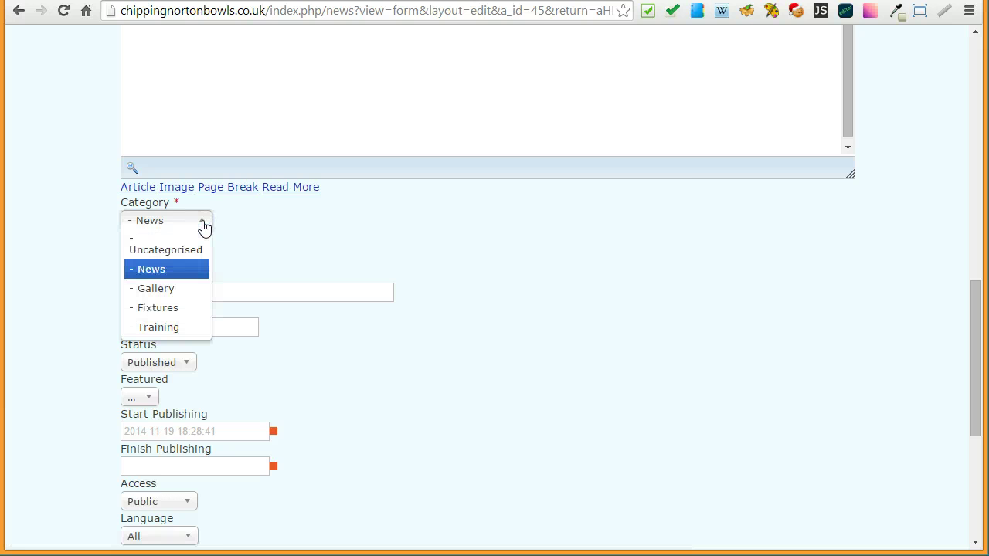
click(189, 247)
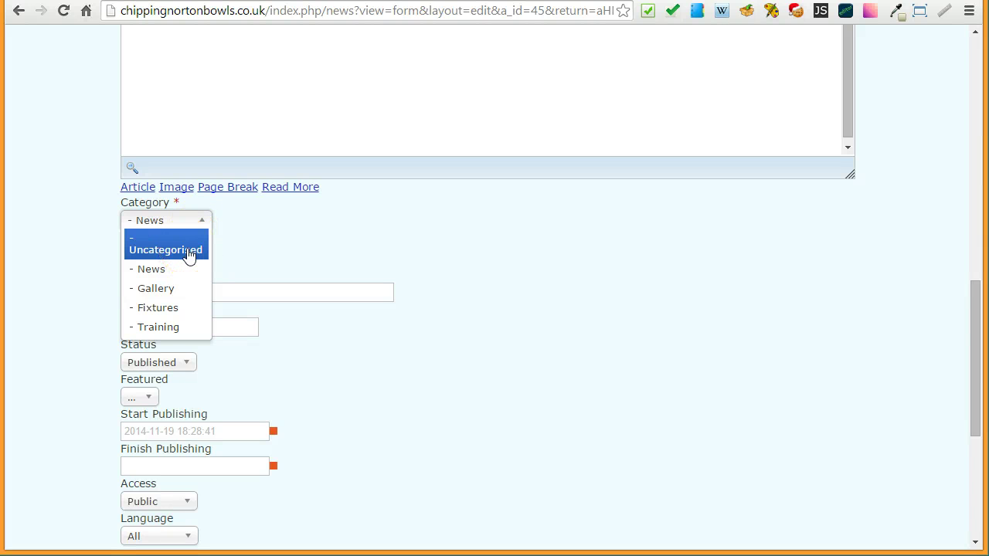
drag(188, 251, 178, 275)
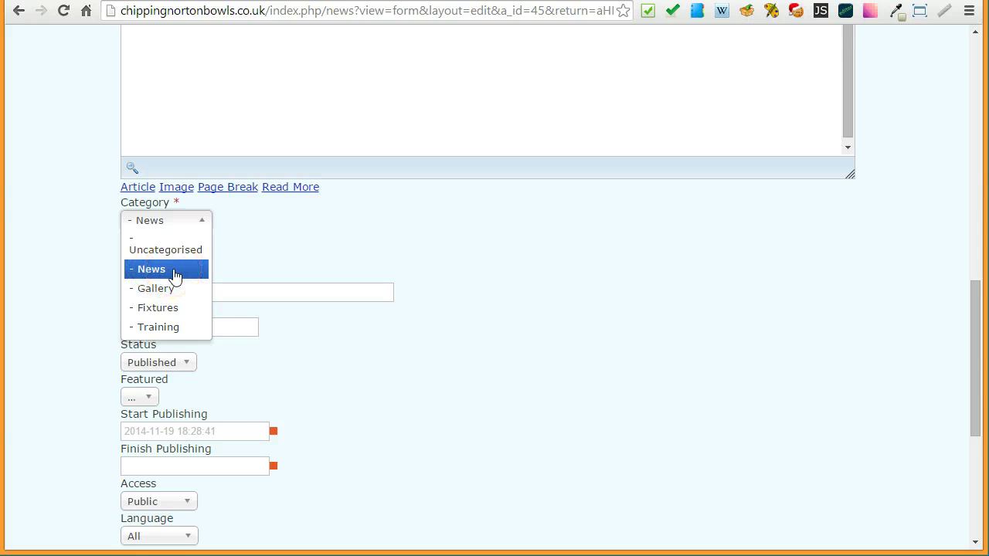
mouse_move(174, 276)
mouse_down()
mouse_move(157, 293)
mouse_move(181, 293)
mouse_up()
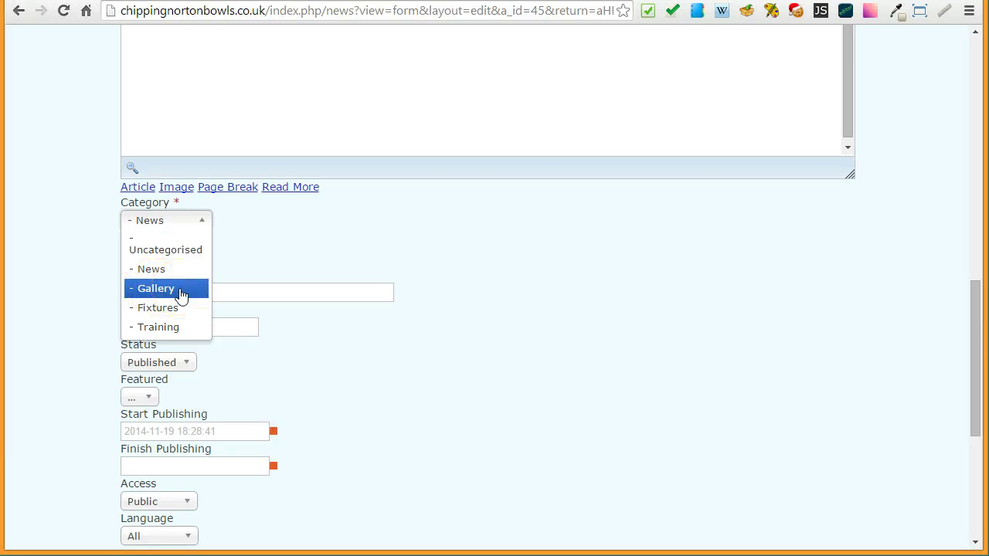
drag(183, 294, 121, 286)
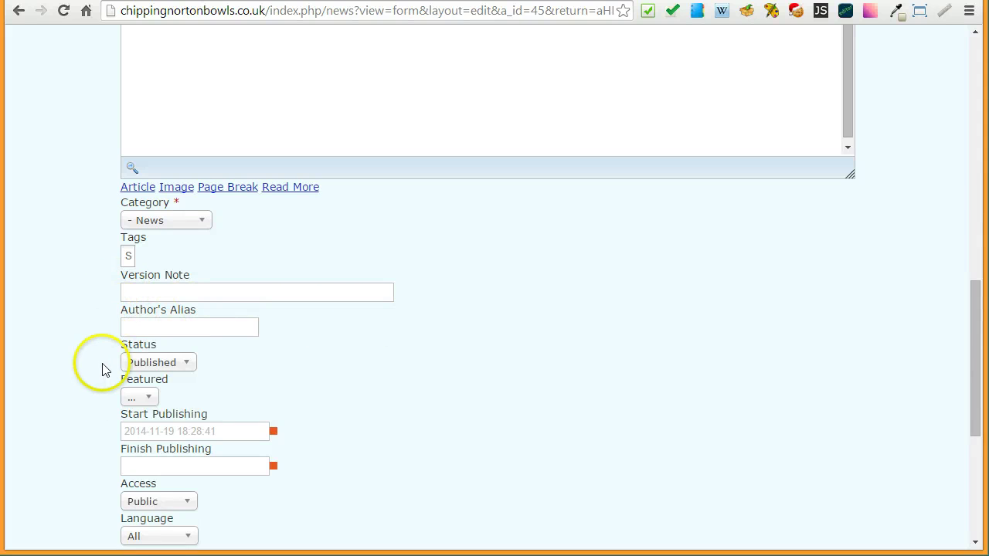
- Recheck the article's lower fields and examine the editor's Save, Cut, Copy, Paste, Select All, spell check and Button tools
scroll(97, 430, down, 3)
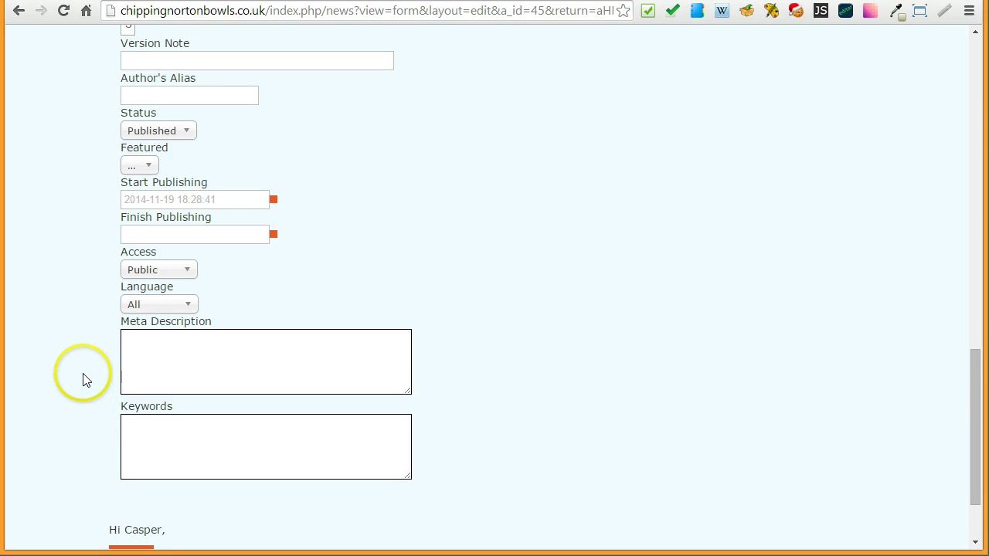
scroll(85, 377, up, 4)
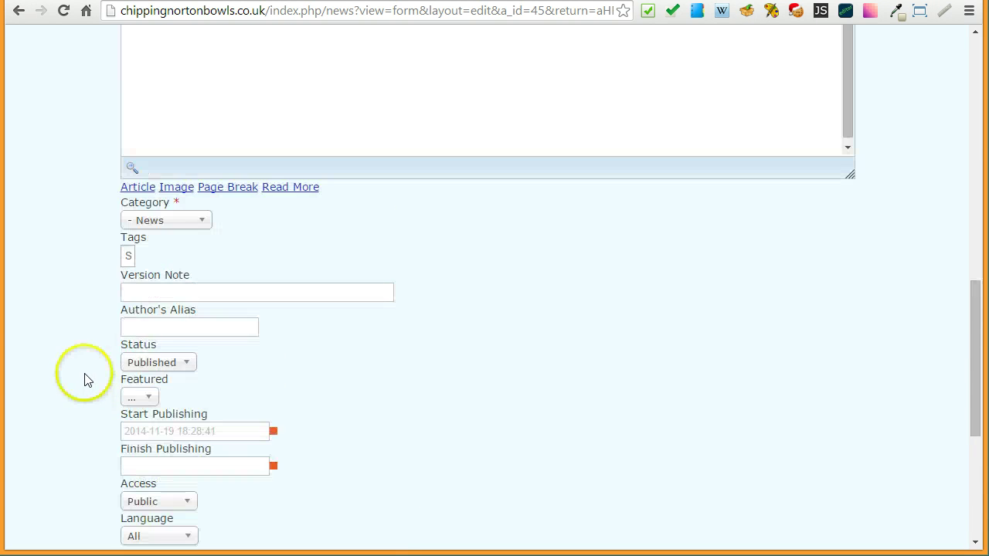
scroll(85, 377, up, 1)
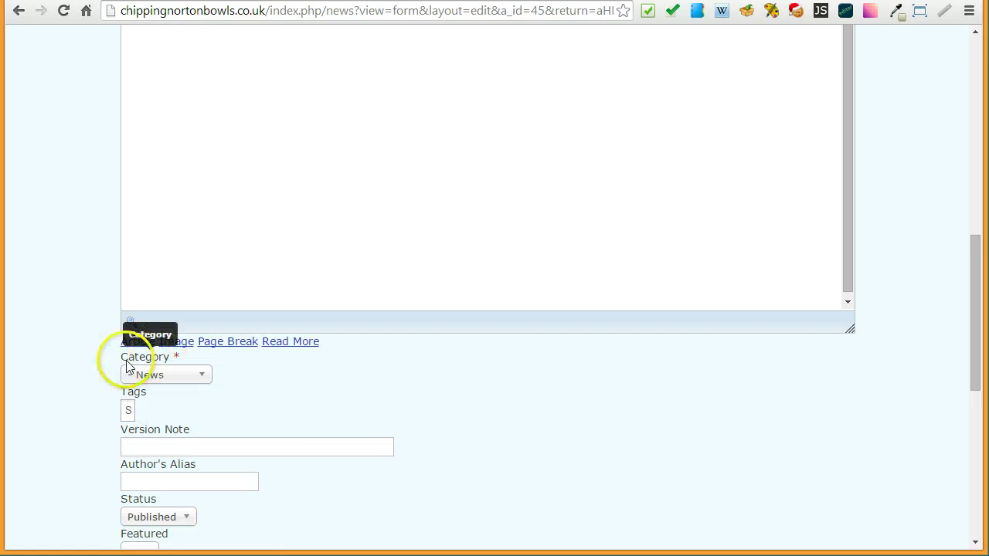
scroll(75, 380, up, 3)
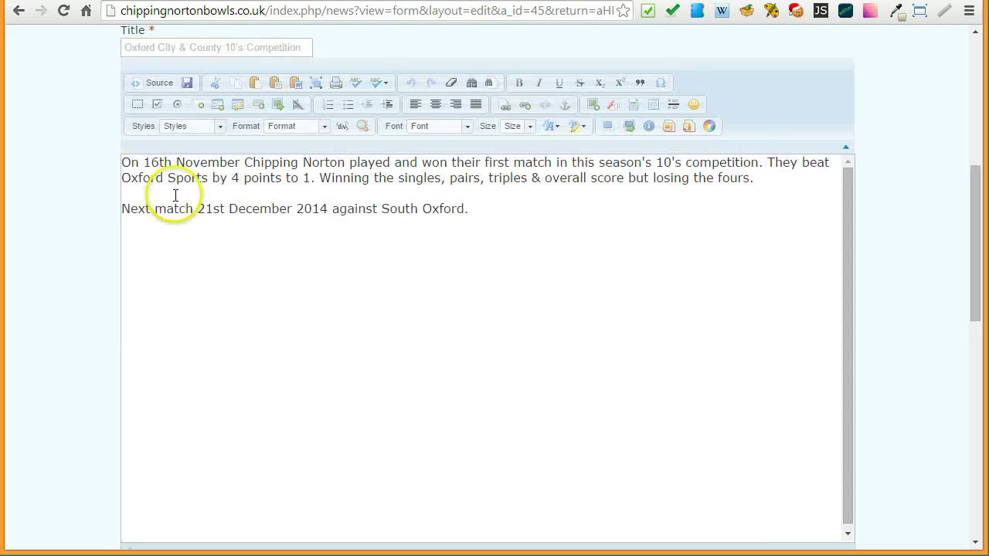
scroll(79, 357, up, 2)
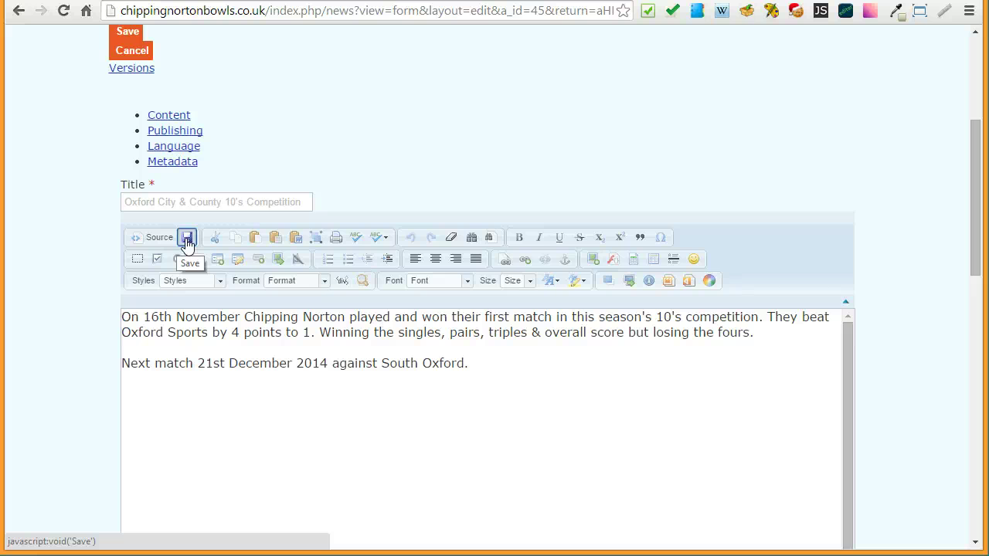
click(214, 239)
click(233, 241)
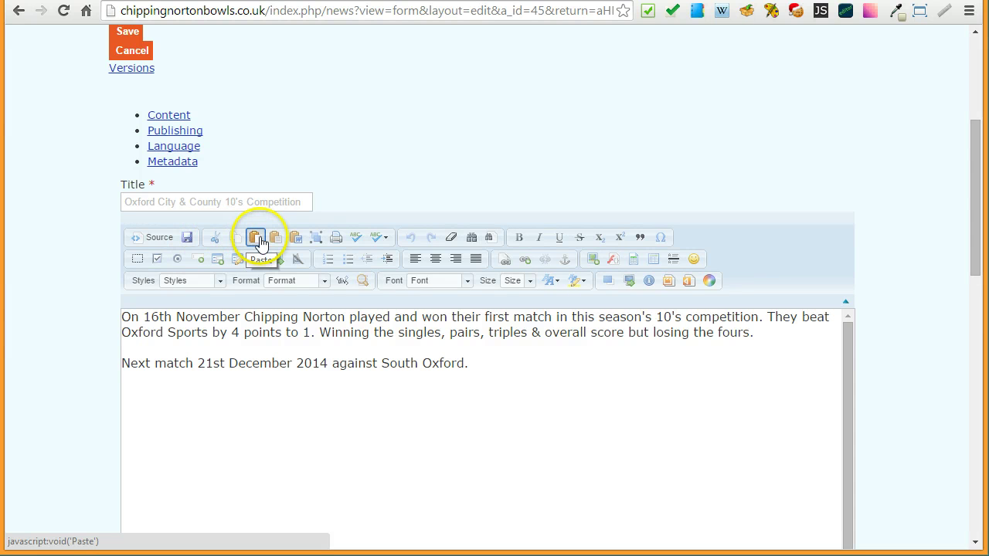
click(315, 242)
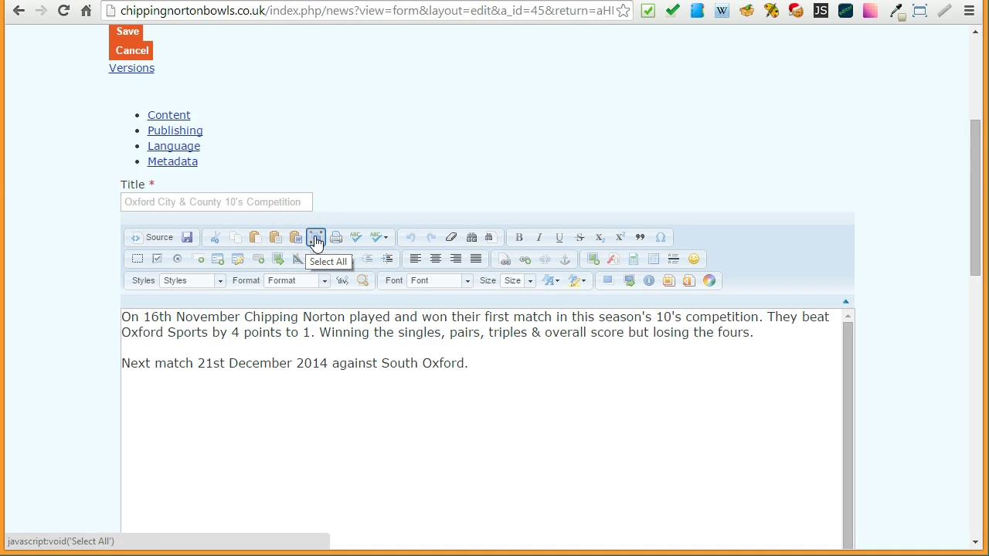
click(356, 240)
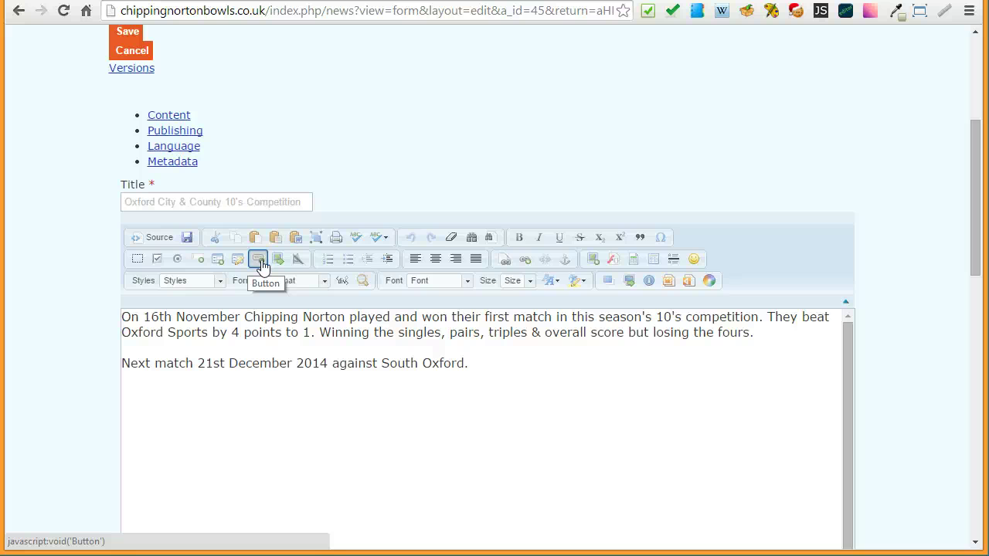
- View the HTML source of the article text, highlight the code to examine it, and return to the formatted view
scroll(255, 265, down, 1)
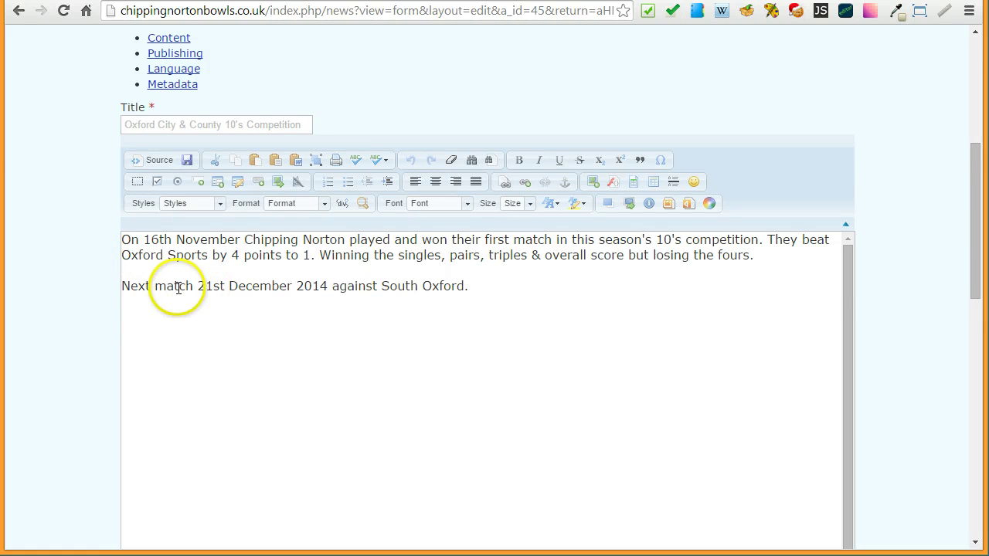
drag(178, 286, 406, 285)
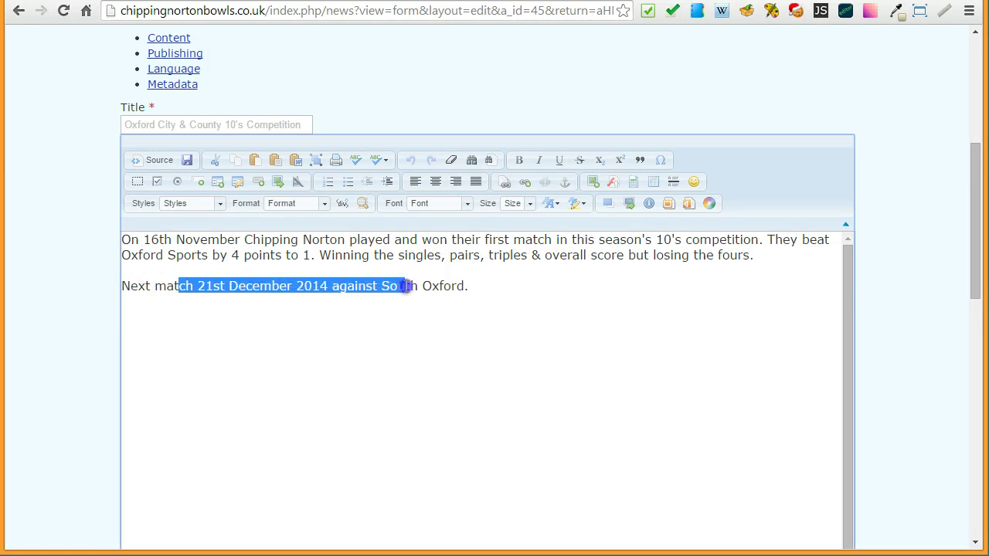
click(157, 159)
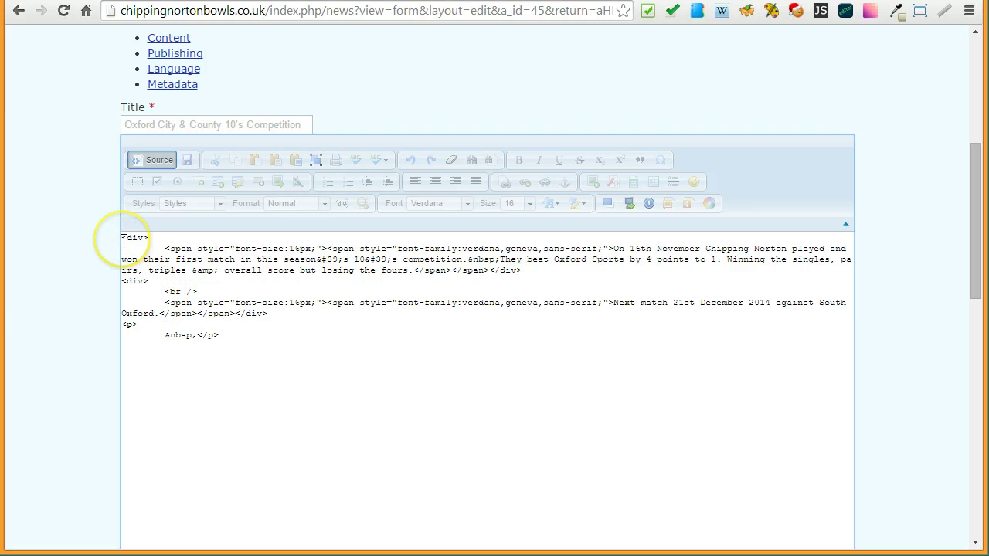
drag(122, 239, 128, 361)
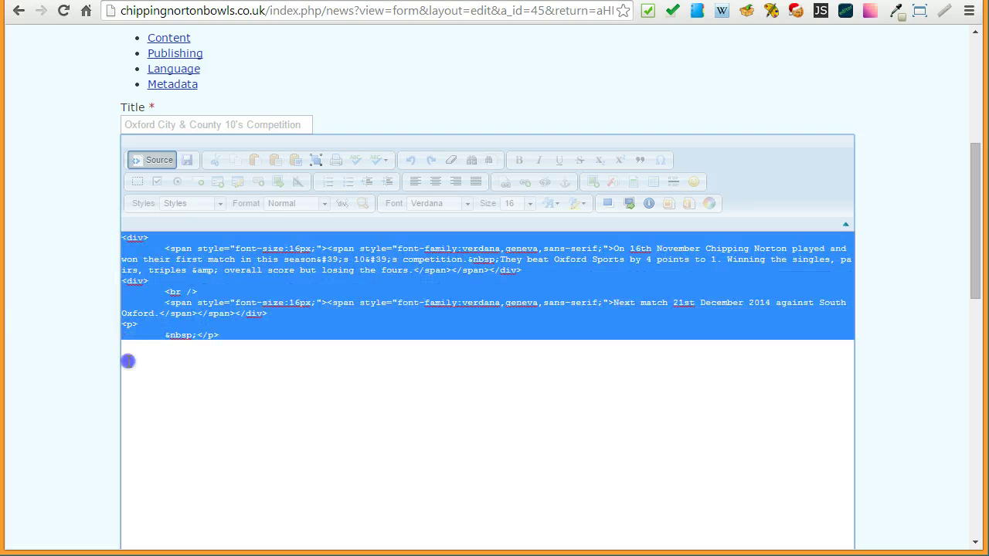
click(236, 376)
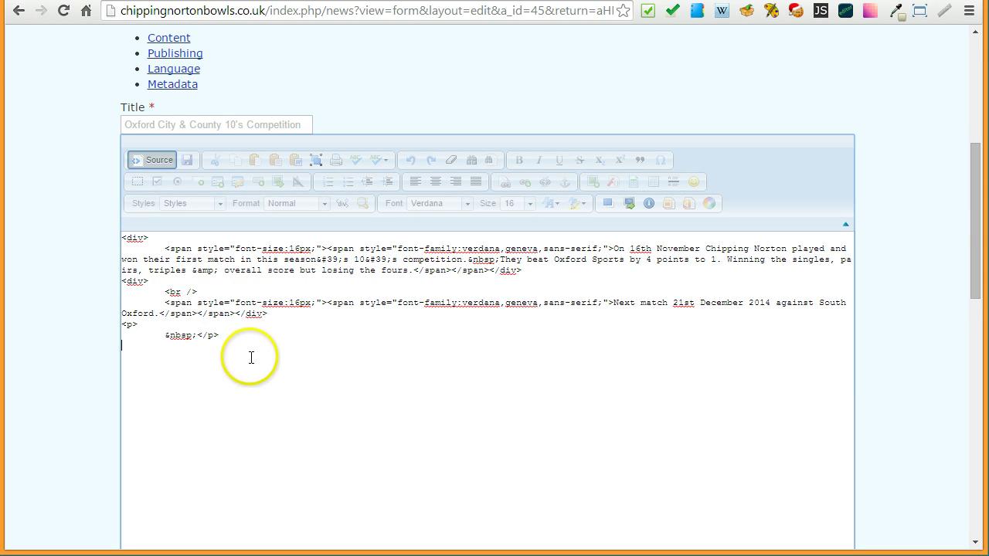
click(157, 160)
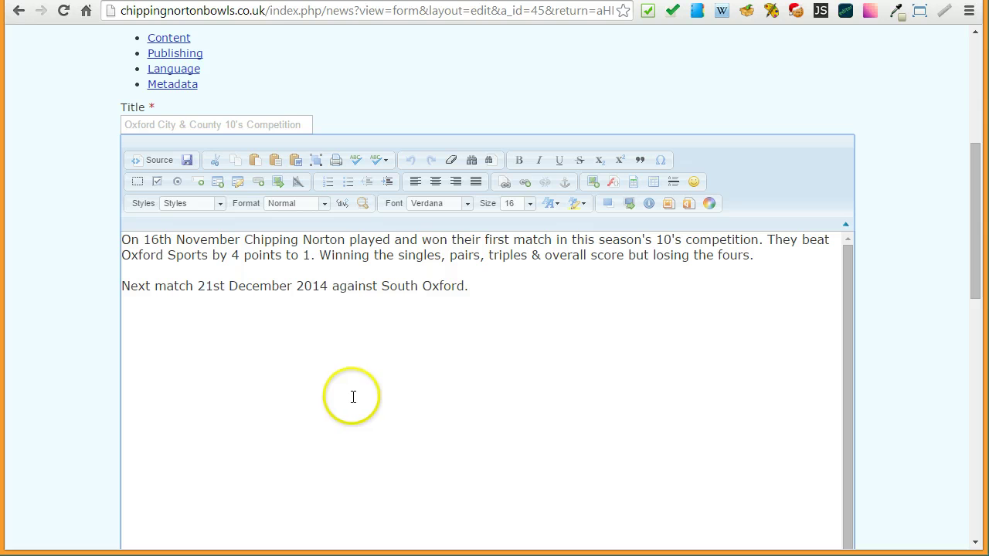
- Check the administration outline in the Presentation-WebsiteOverview.JPG viewer, move it out of view and return to the upper part of the article form
click(163, 357)
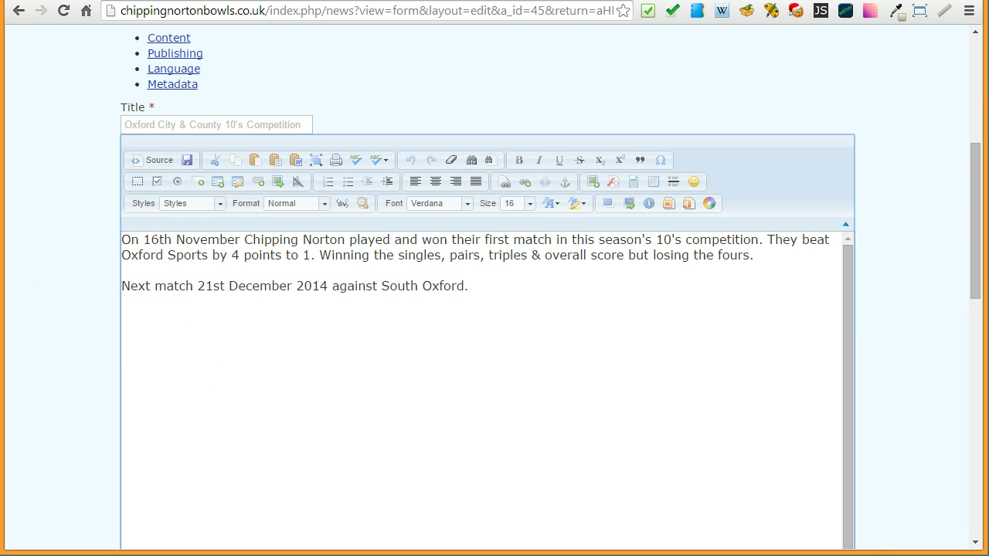
drag(0, 127, 379, 93)
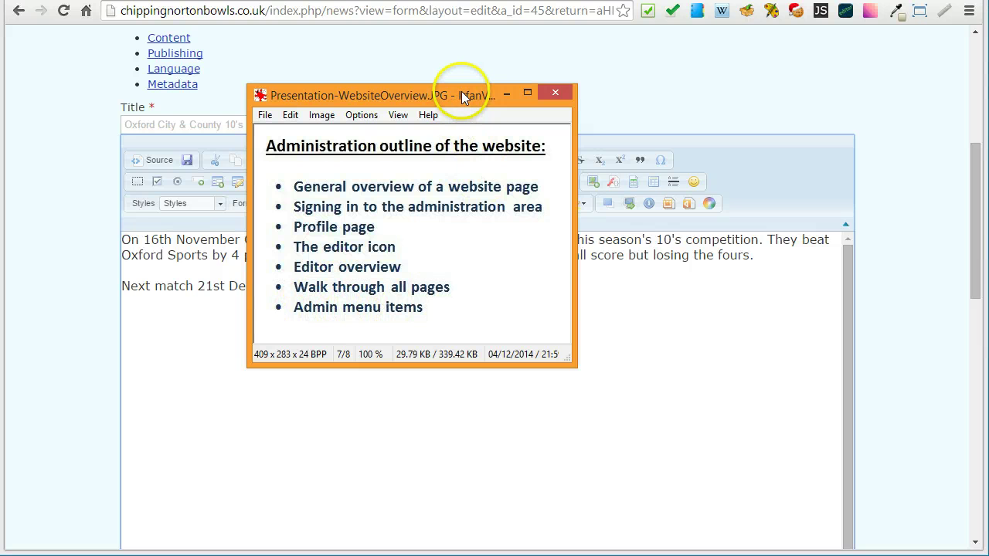
drag(479, 97, 0, 97)
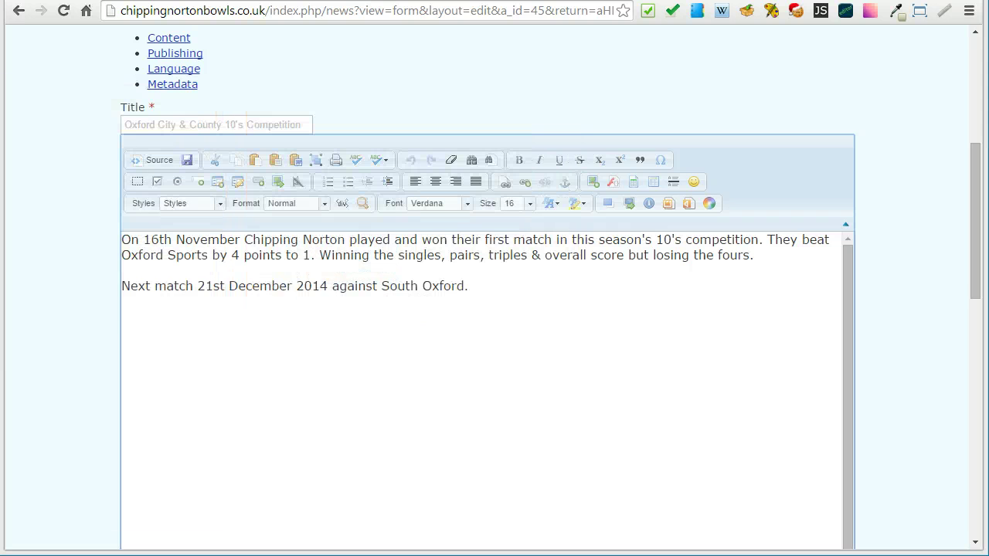
scroll(338, 89, up, 3)
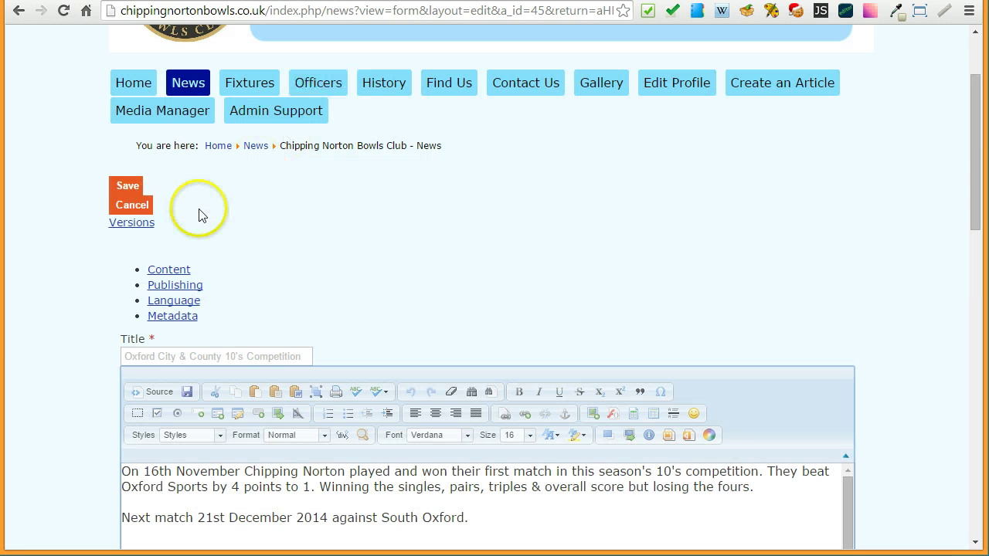
scroll(345, 446, down, 1)
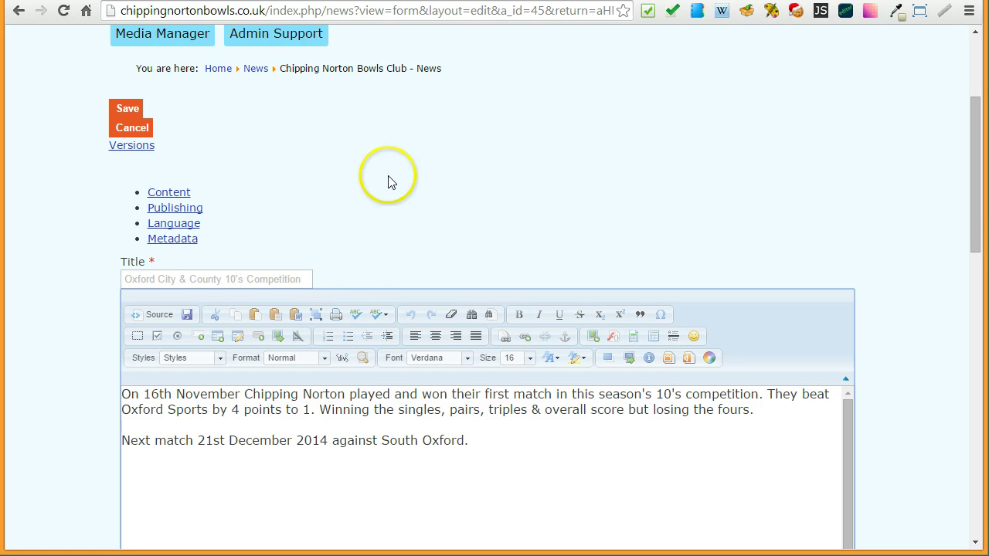
- Cancel editing the Oxford City & County 10's Competition article and look through the News page's articles and their Edit links
scroll(313, 186, up, 1)
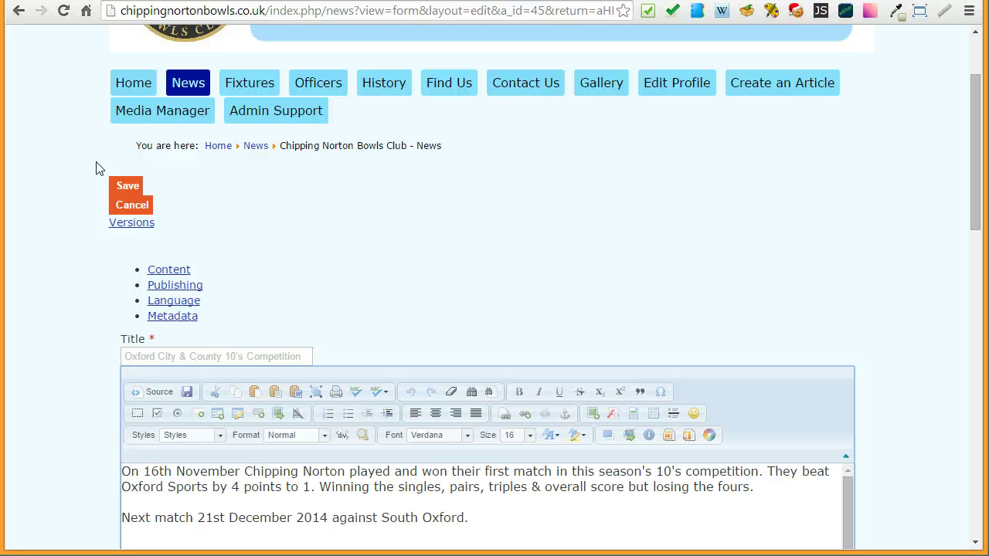
scroll(72, 261, down, 1)
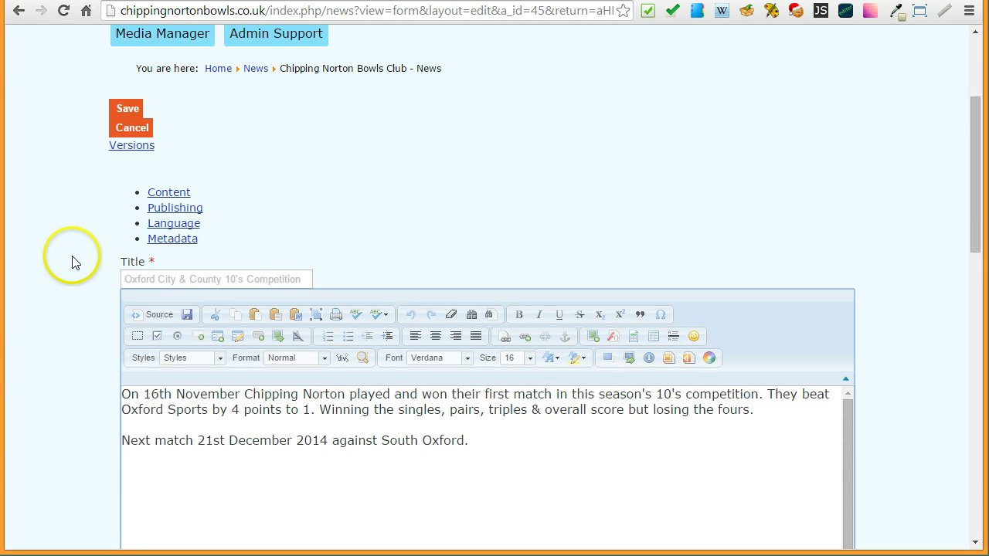
click(132, 135)
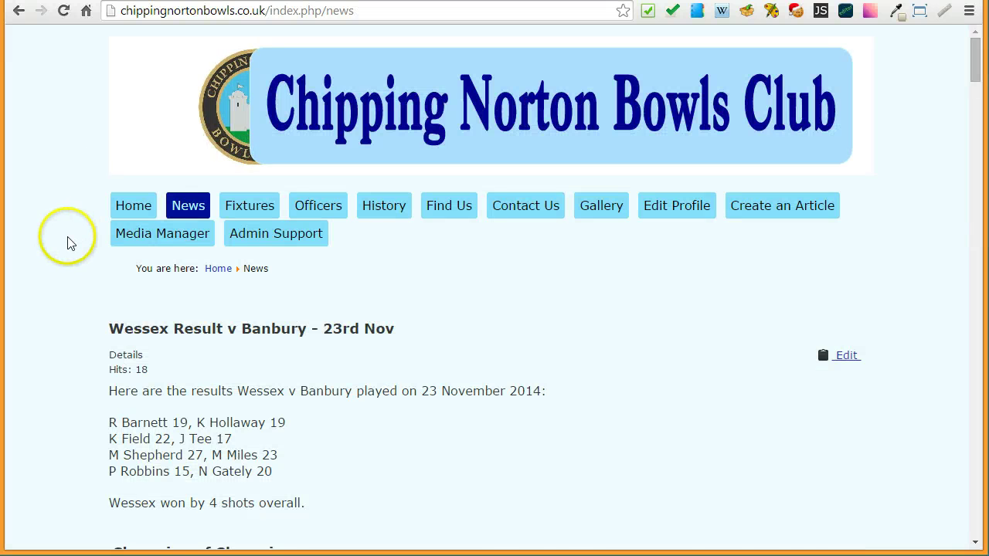
scroll(66, 239, down, 3)
scroll(68, 244, down, 5)
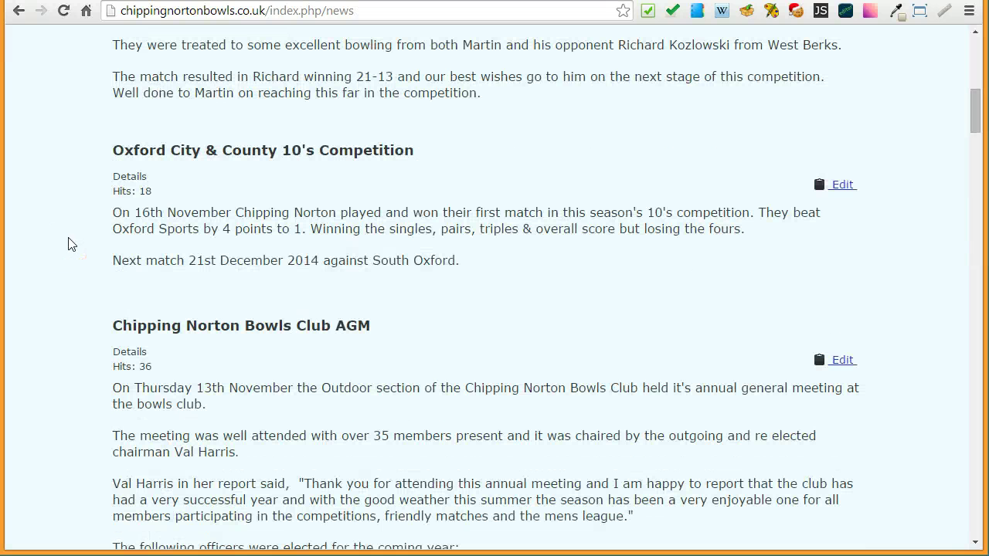
scroll(68, 245, up, 7)
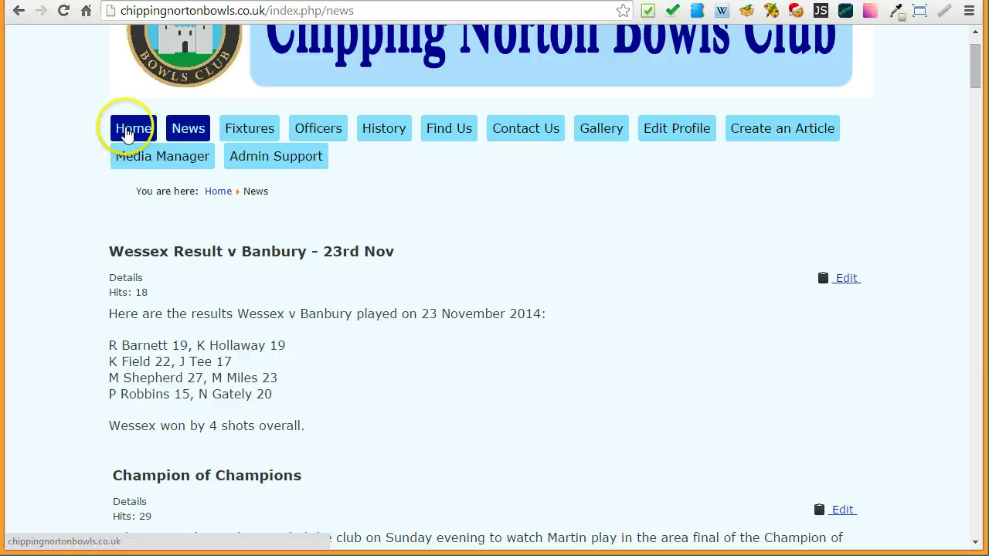
- Open the Home page and look over its Latest News, welcome article and Edit link
click(127, 131)
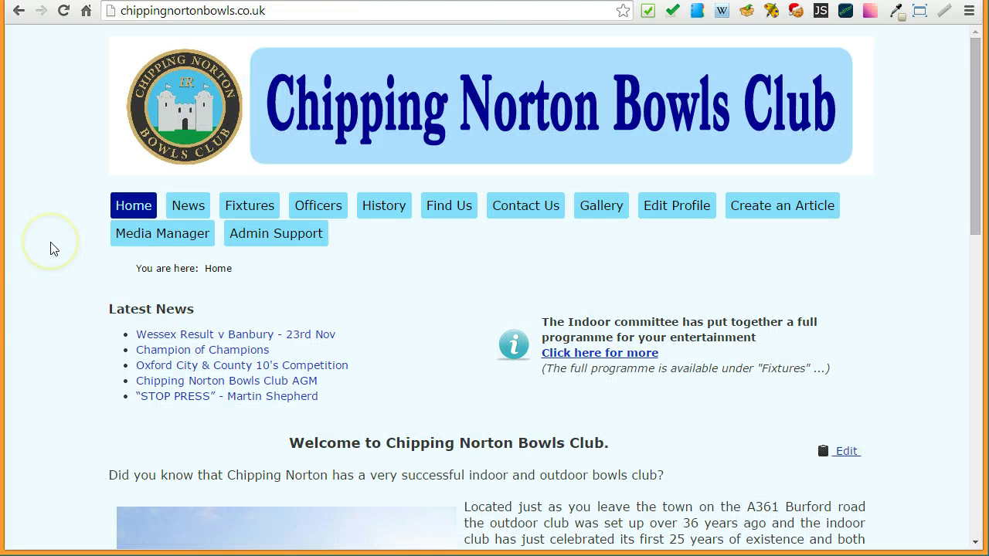
scroll(54, 247, down, 5)
scroll(54, 248, up, 3)
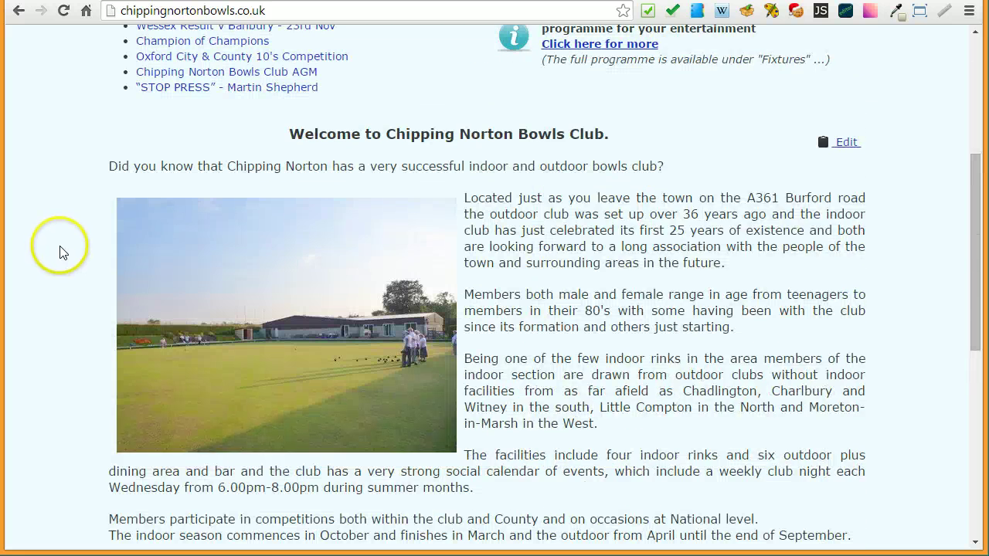
scroll(60, 252, down, 1)
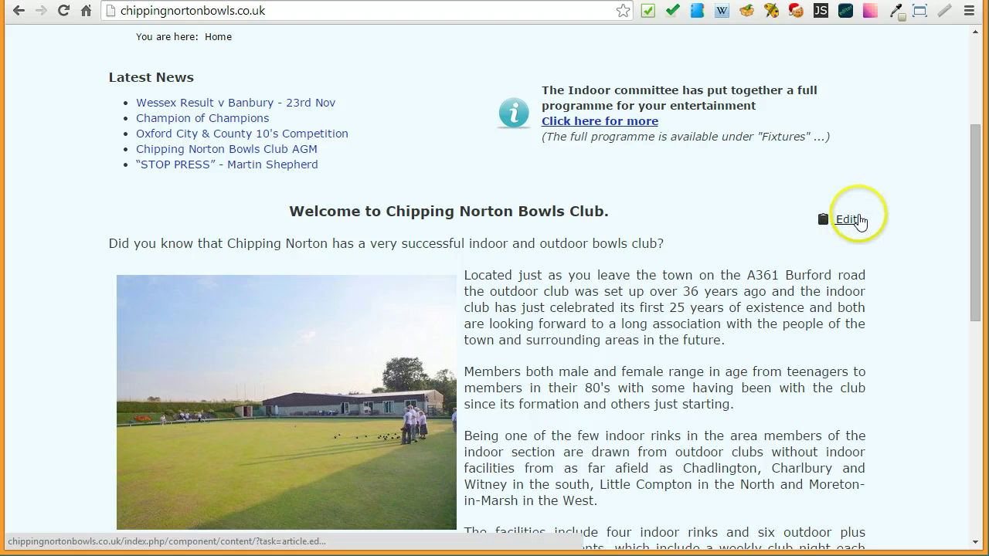
scroll(54, 352, down, 9)
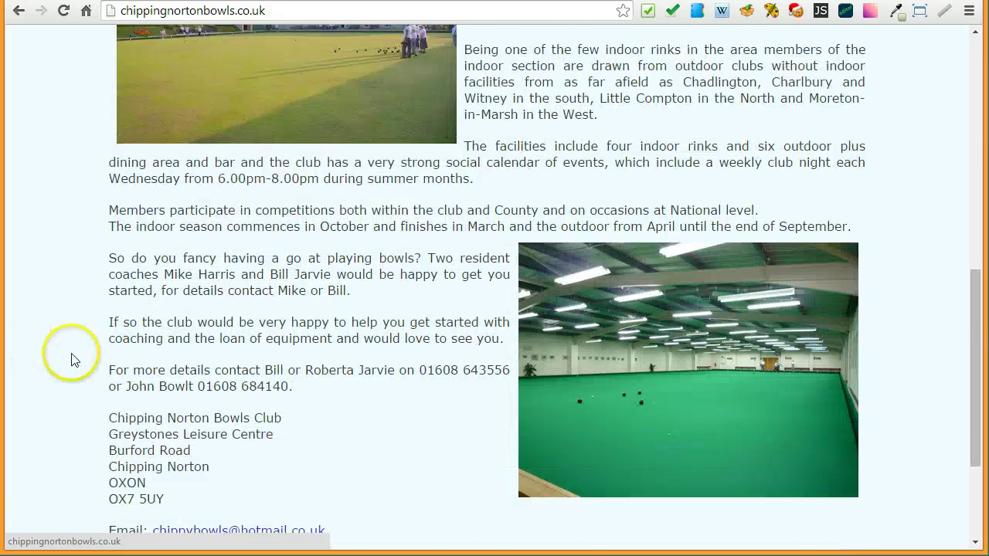
scroll(51, 328, up, 3)
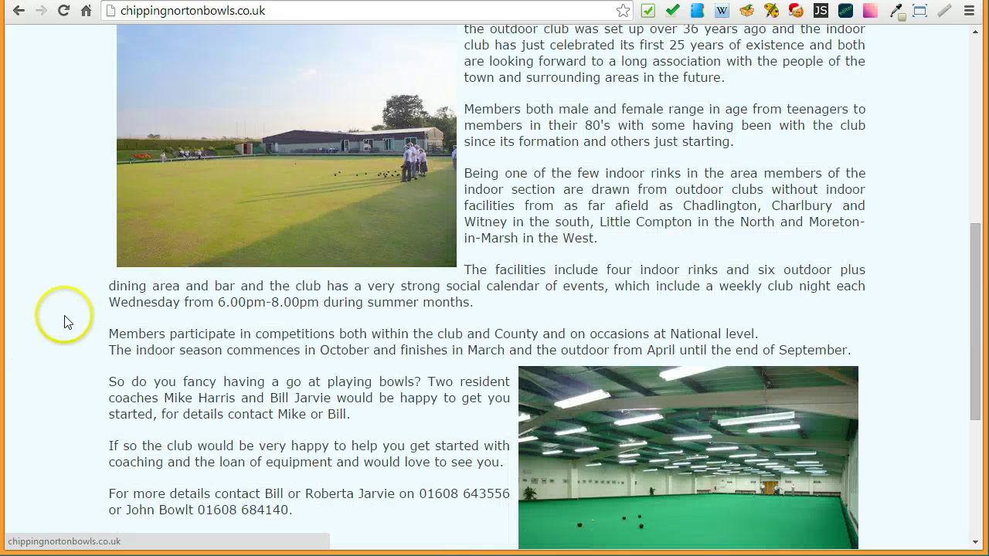
scroll(66, 324, up, 4)
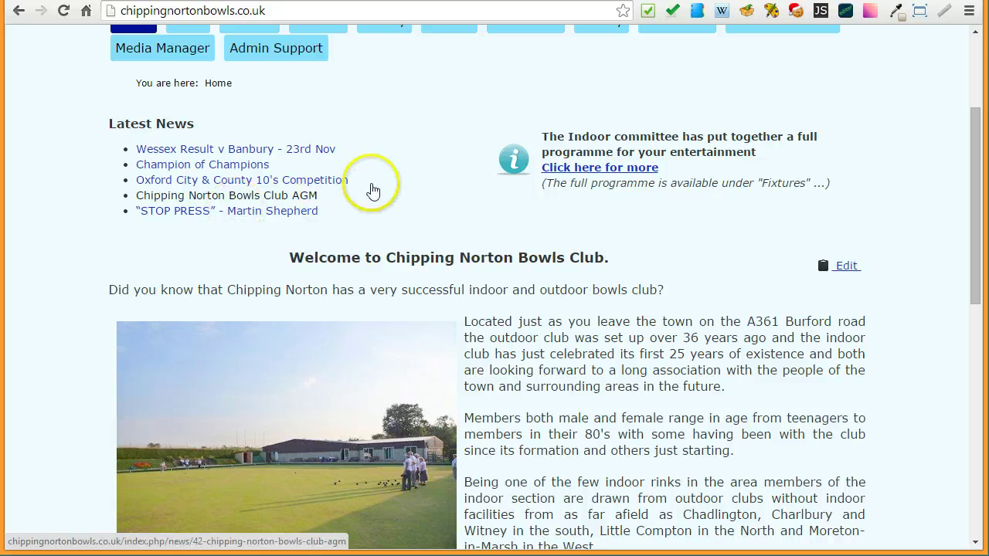
scroll(402, 190, up, 2)
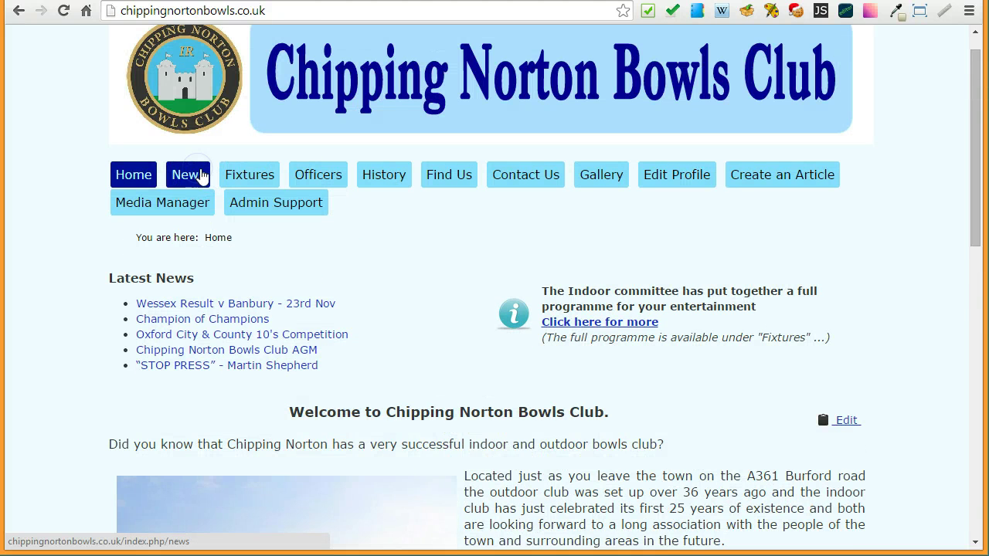
- Visit the News and Fixtures pages and check the Edit link on the Indoor Fixtures 2014-2015 article
click(199, 177)
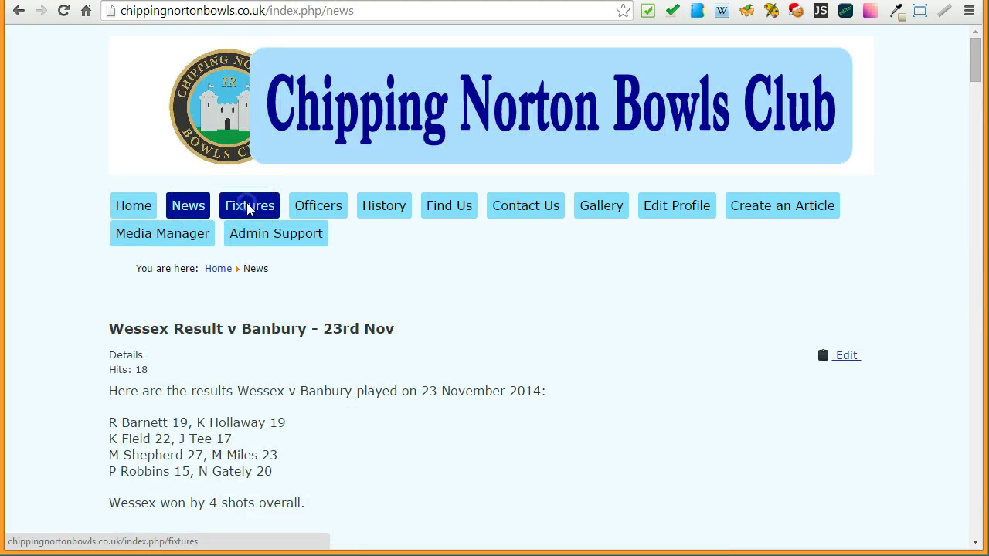
click(247, 207)
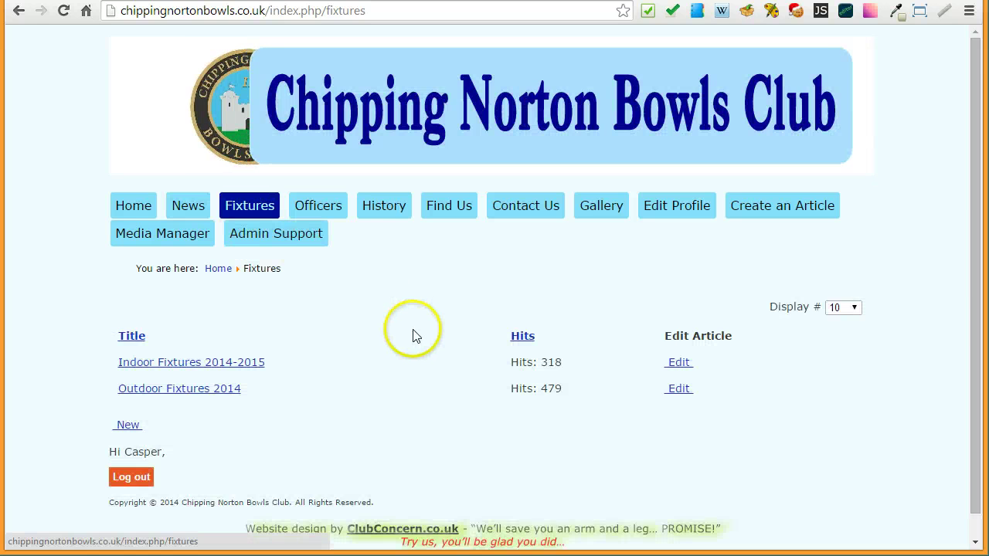
scroll(416, 336, down, 1)
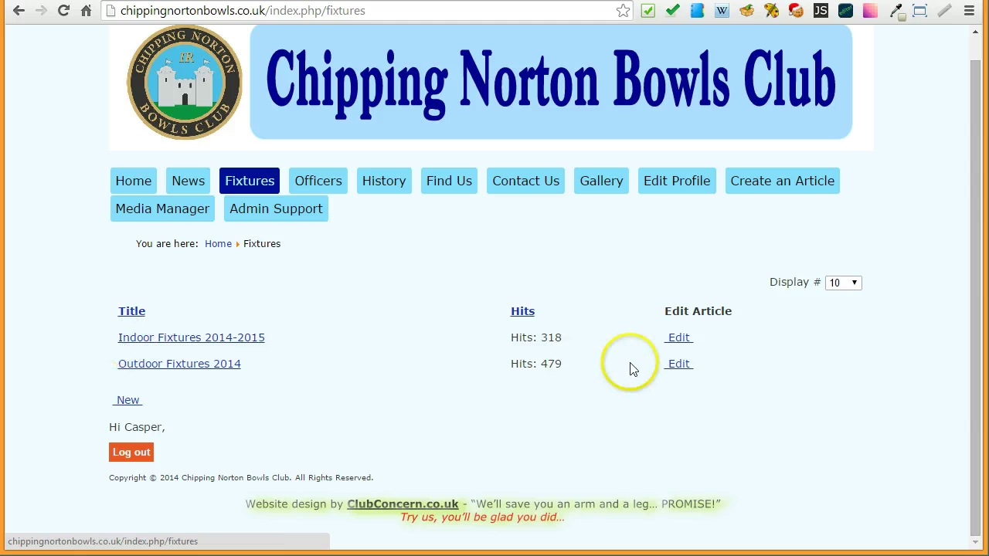
click(181, 340)
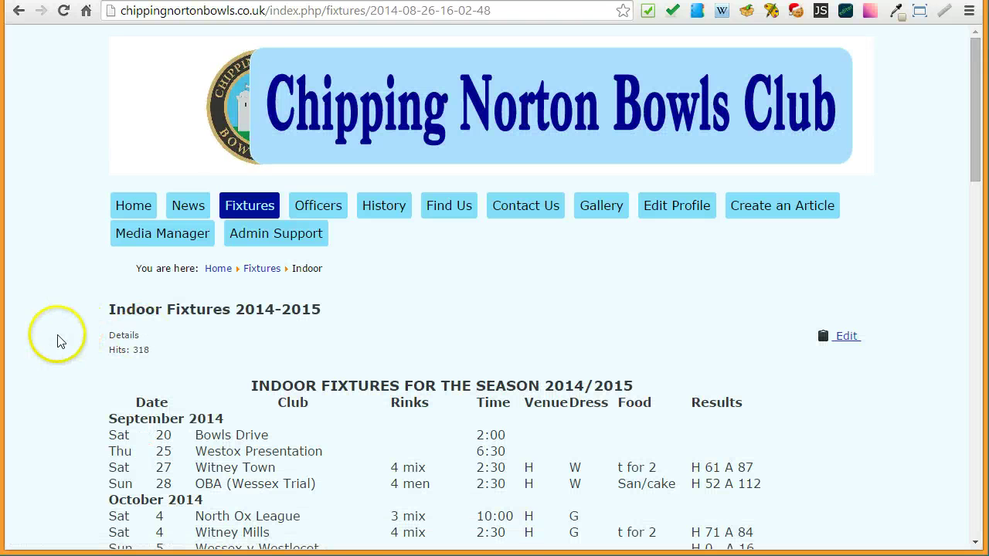
scroll(56, 343, down, 2)
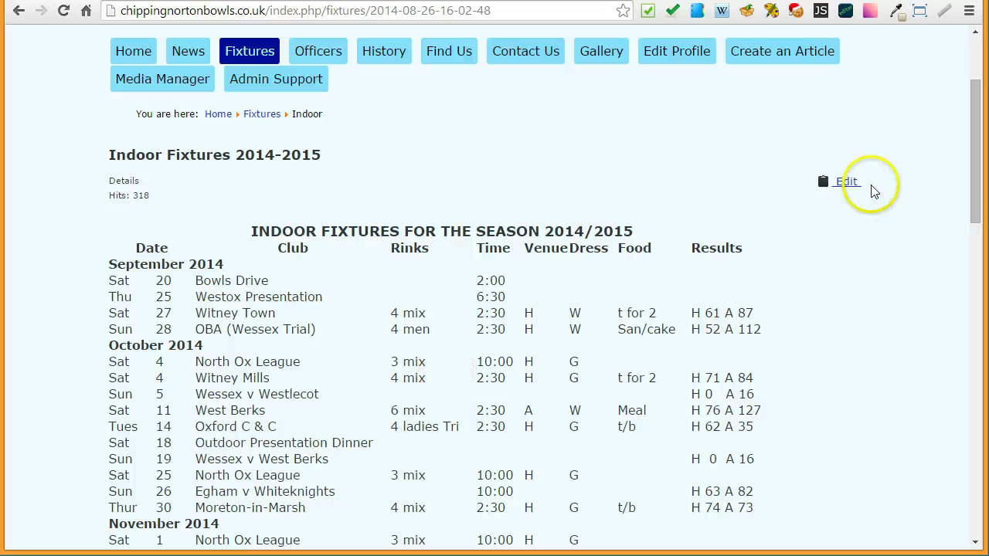
scroll(445, 179, up, 1)
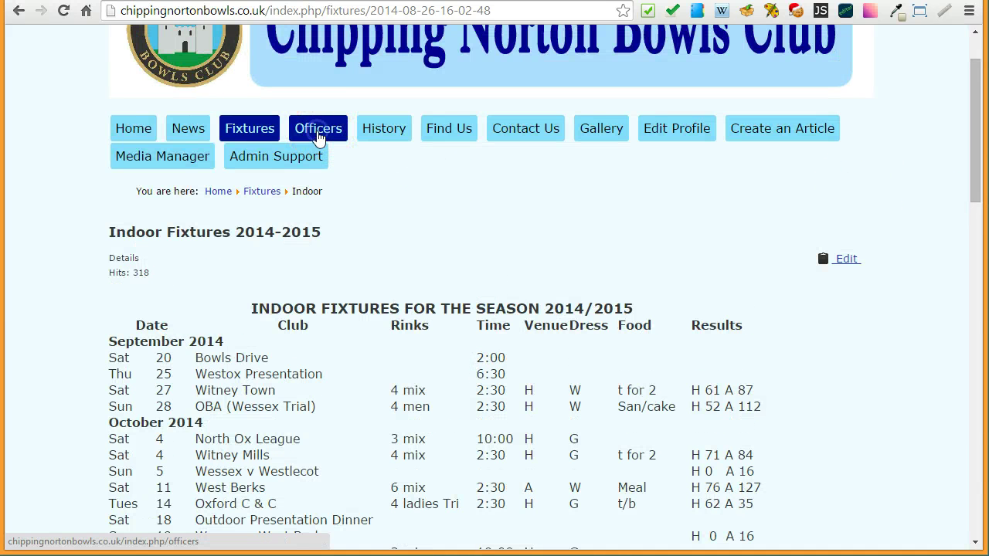
- Open the Officers page and look through its committee lists and Edit link
click(318, 136)
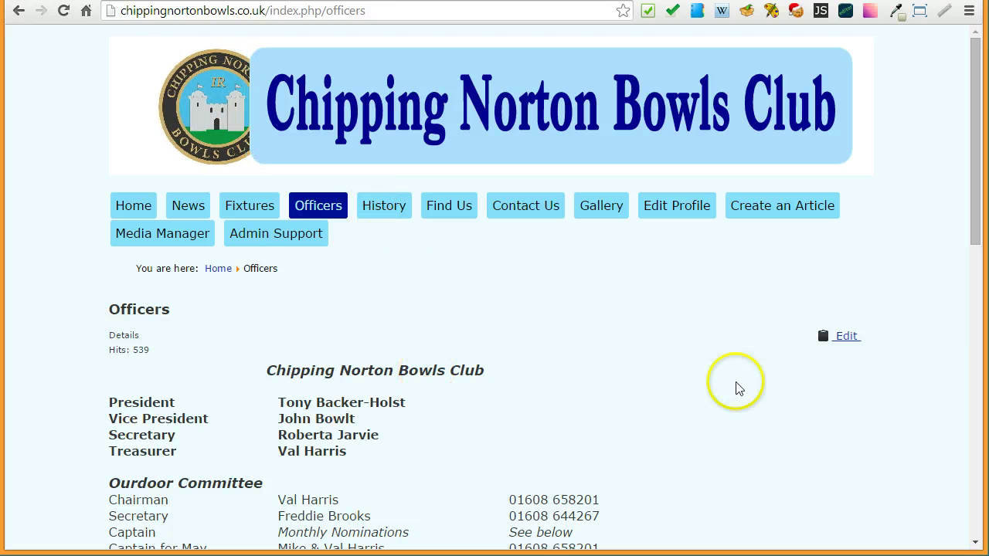
scroll(486, 375, down, 4)
scroll(487, 374, up, 3)
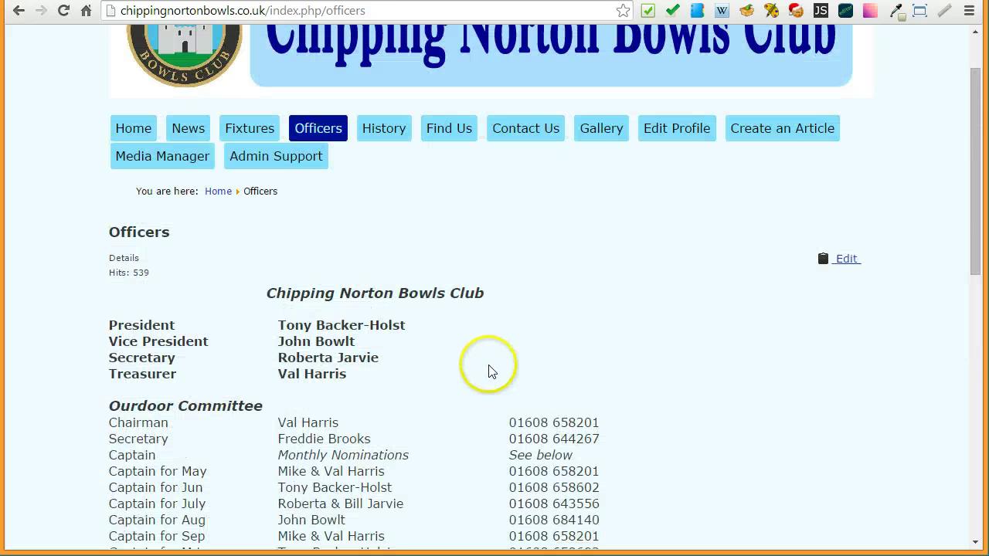
scroll(64, 309, down, 2)
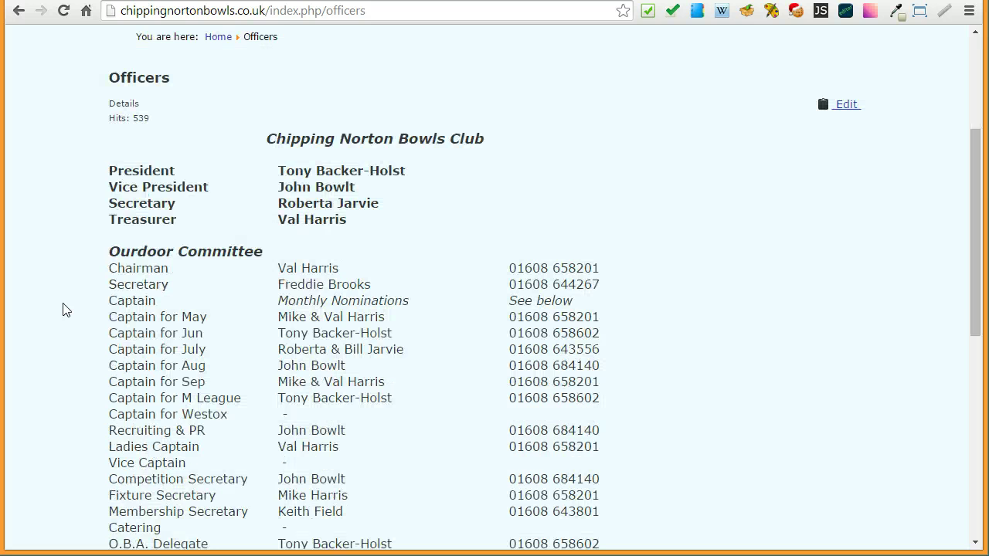
scroll(66, 309, down, 2)
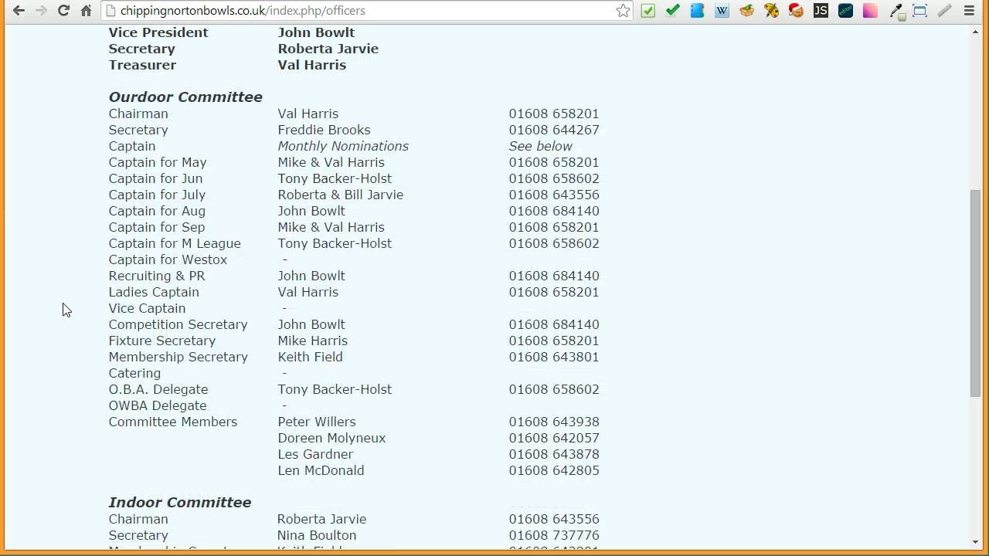
scroll(66, 309, up, 5)
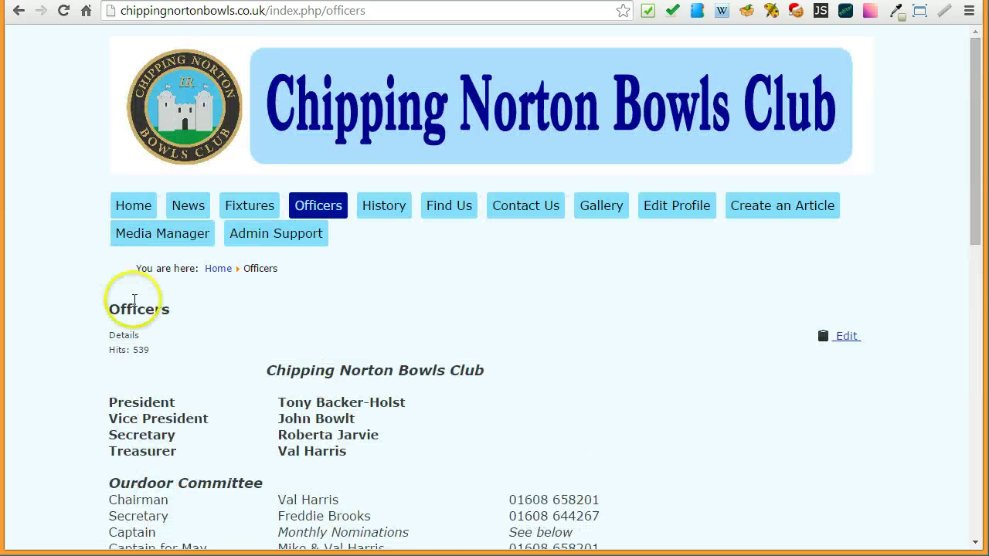
- Open the History page and look over the club's story and its Edit link
click(393, 210)
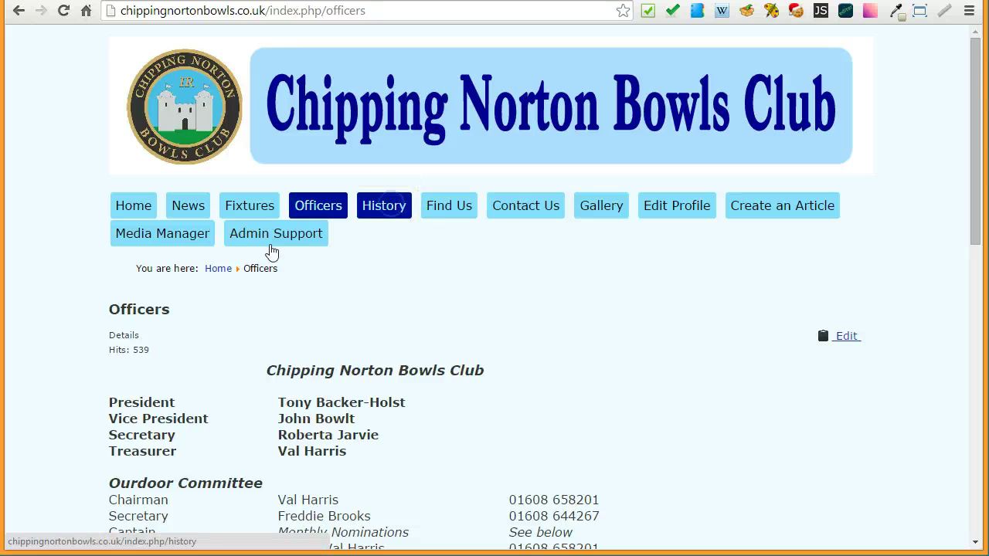
scroll(66, 283, down, 2)
scroll(68, 286, up, 2)
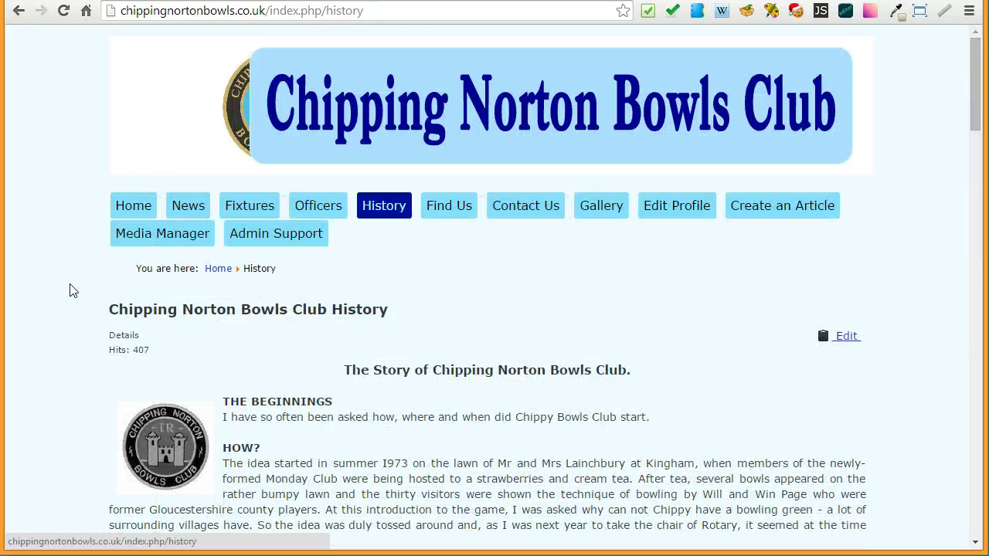
scroll(76, 300, down, 5)
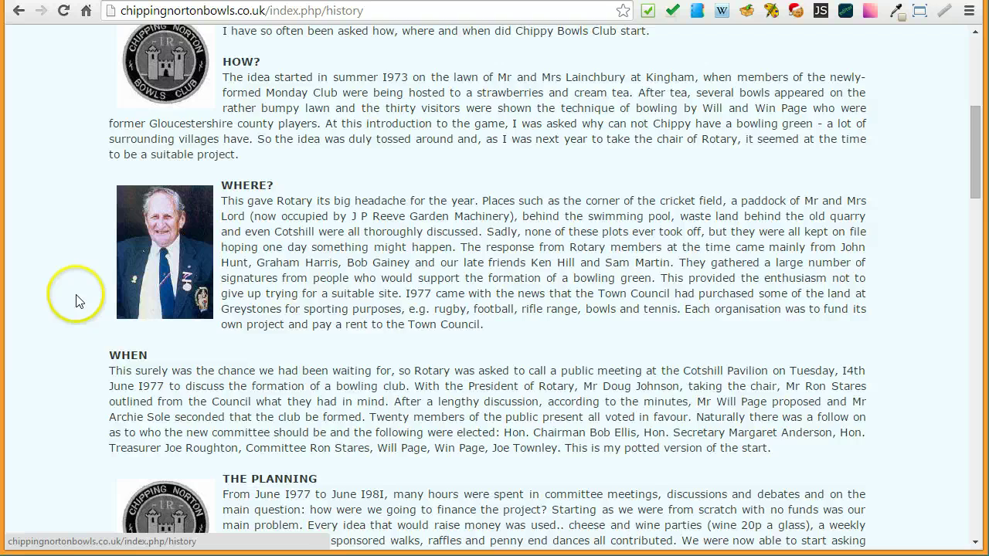
scroll(75, 300, up, 5)
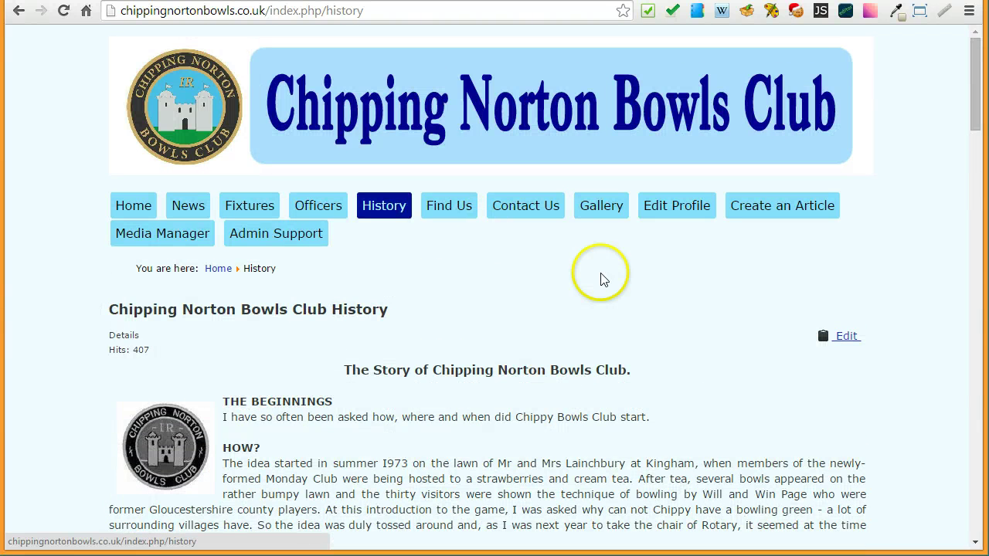
- Open the Find Us page and examine its directions, embedded map and Edit link
click(449, 208)
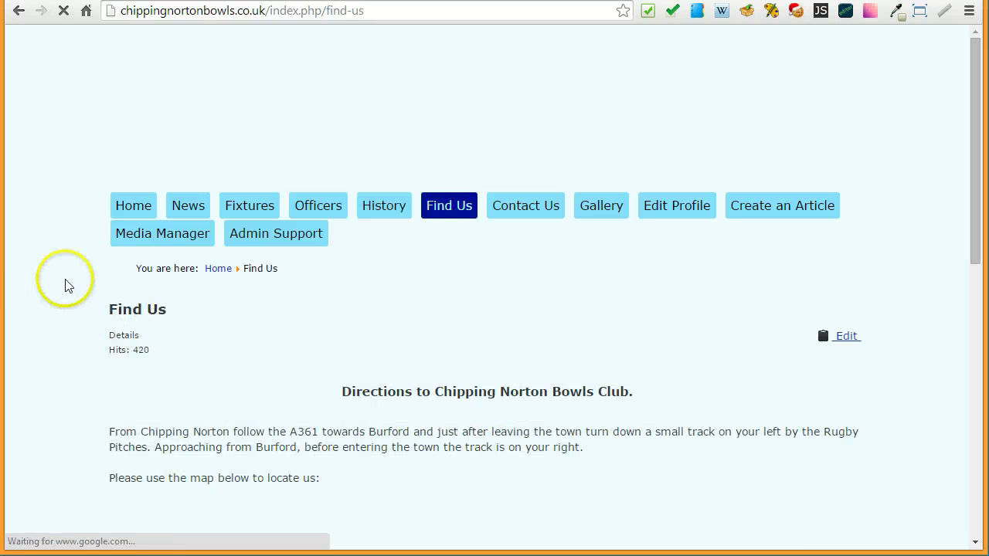
scroll(67, 285, down, 1)
scroll(67, 285, down, 2)
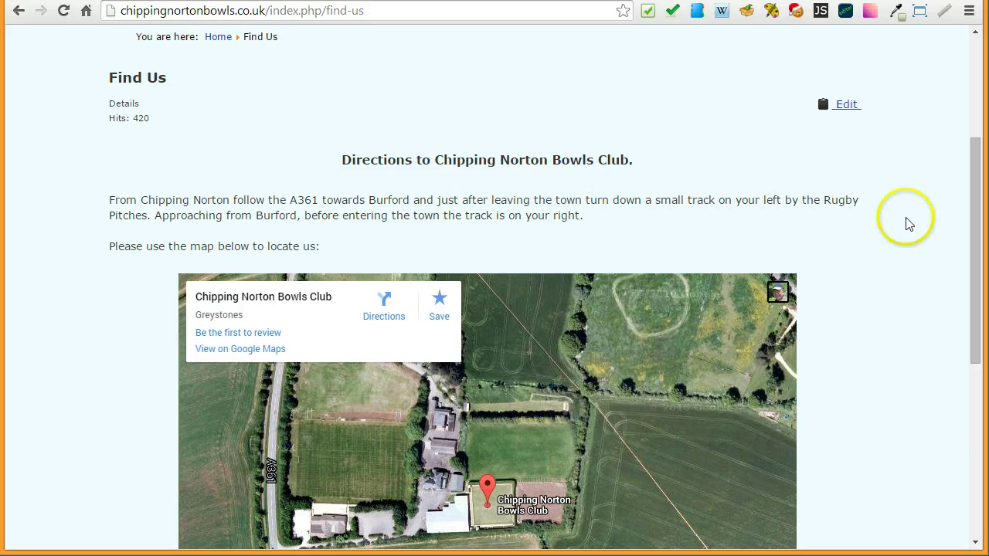
scroll(31, 283, down, 3)
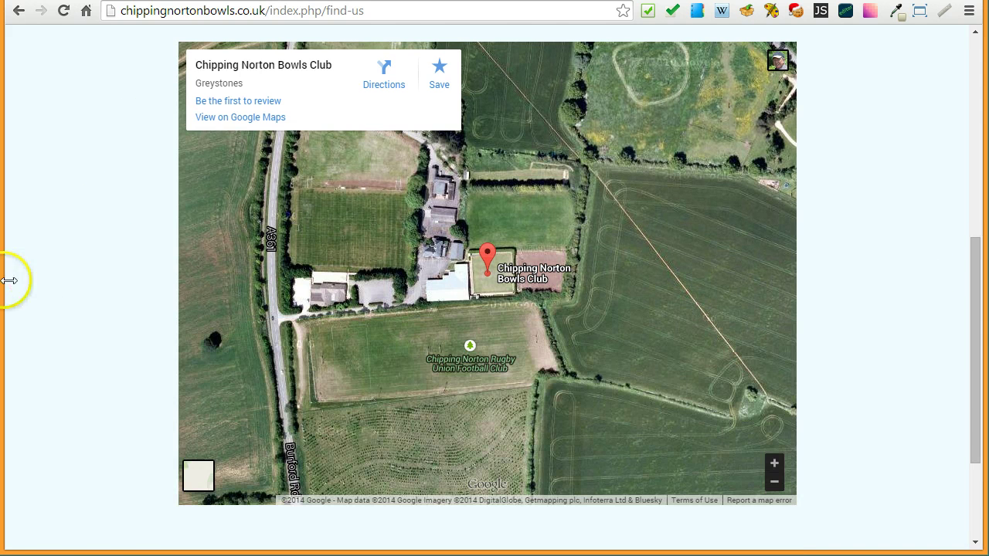
scroll(32, 290, up, 2)
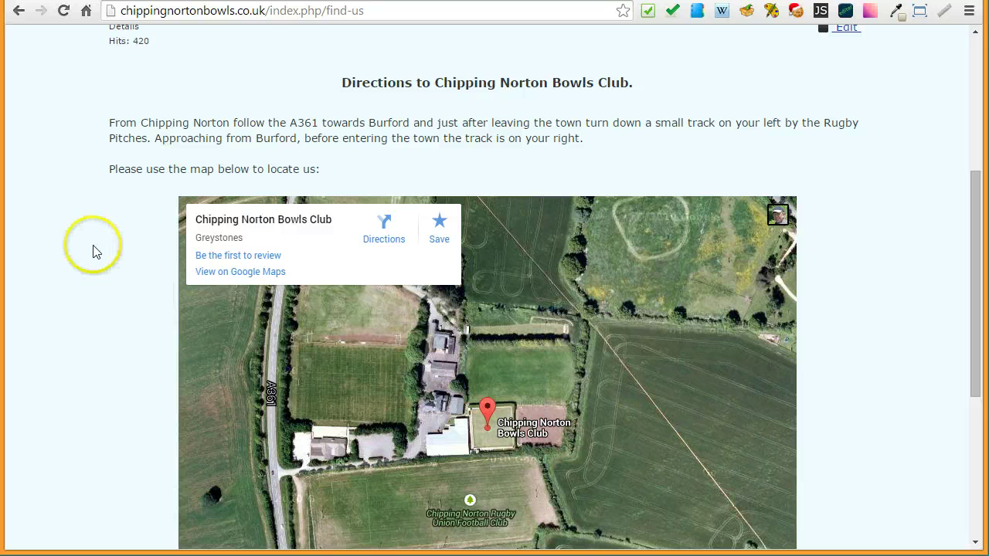
scroll(97, 258, down, 1)
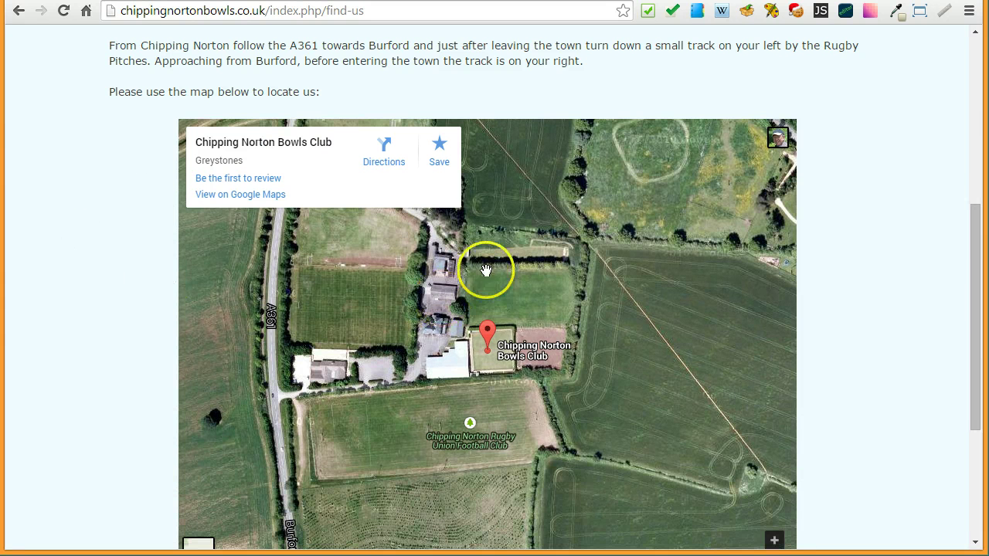
scroll(90, 316, up, 1)
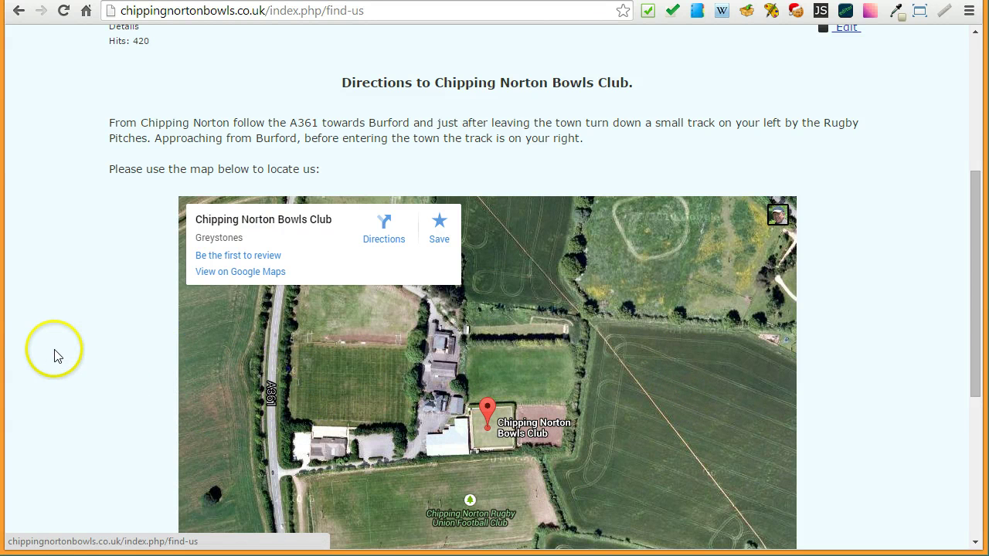
scroll(53, 349, up, 2)
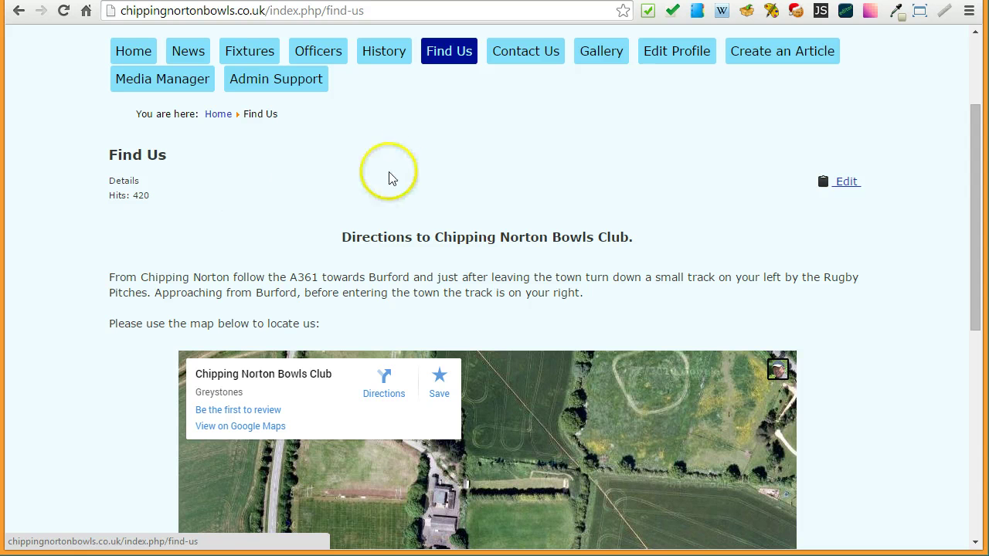
- Open the Contact Us page and look over its e-mail form and picture verification
click(532, 51)
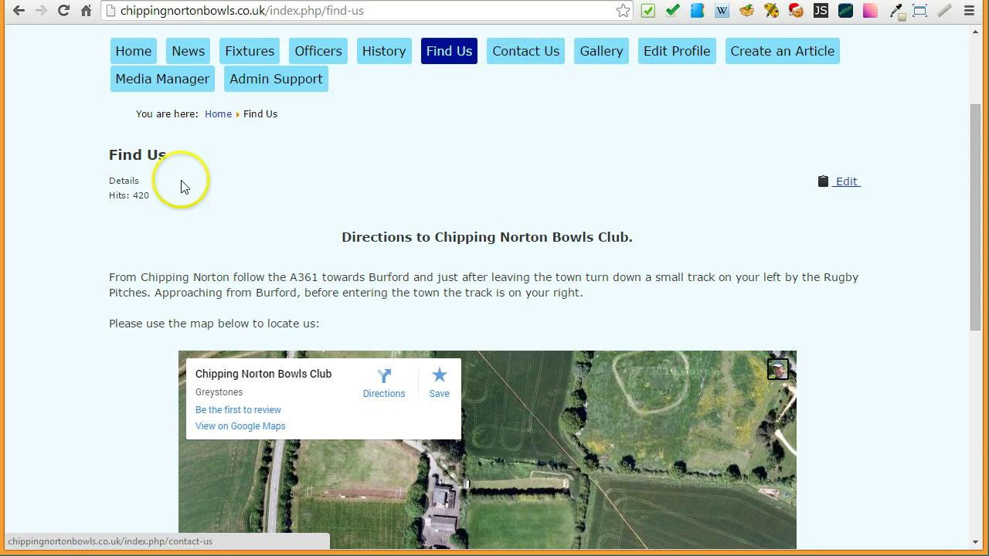
scroll(66, 210, down, 3)
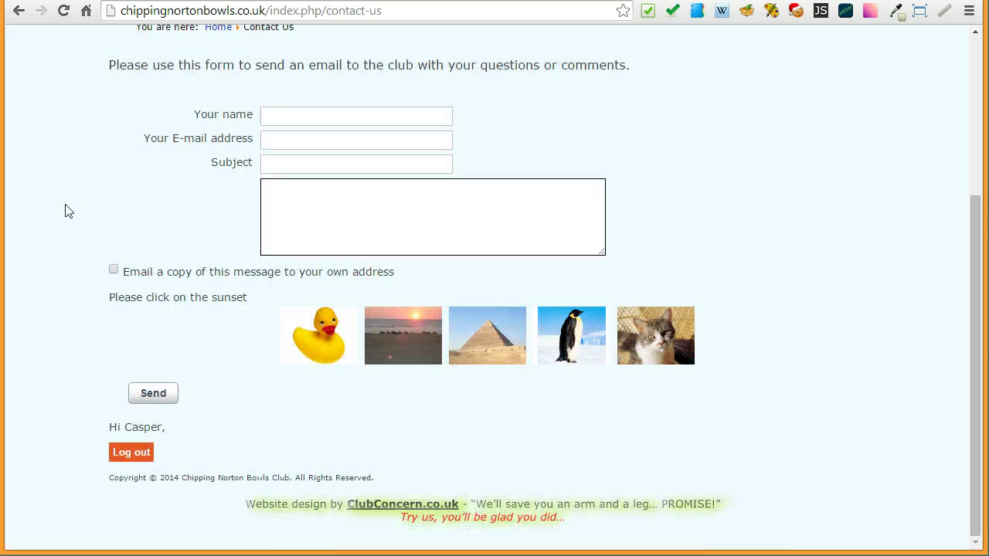
scroll(65, 210, up, 1)
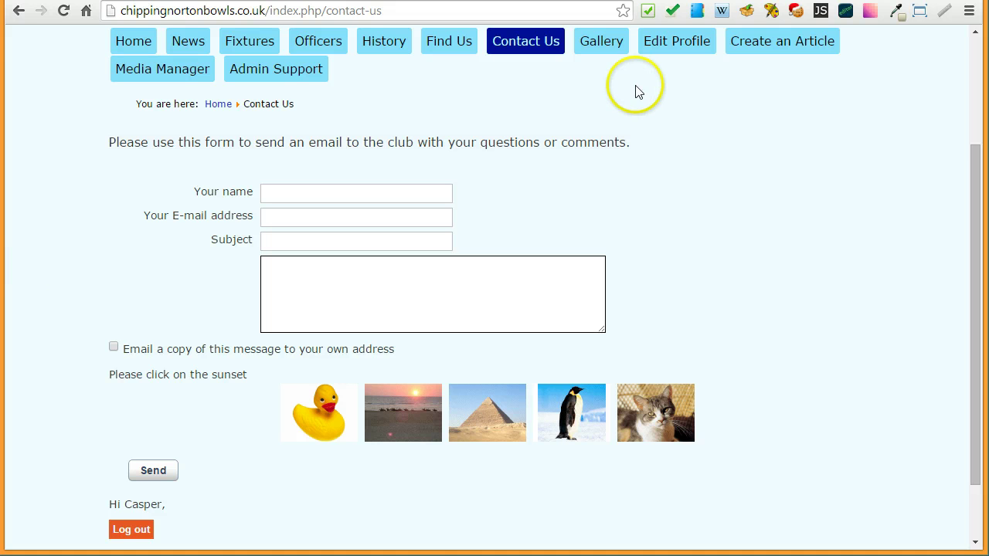
- Open the Gallery page and look through its photo categories and User Panel link
click(606, 43)
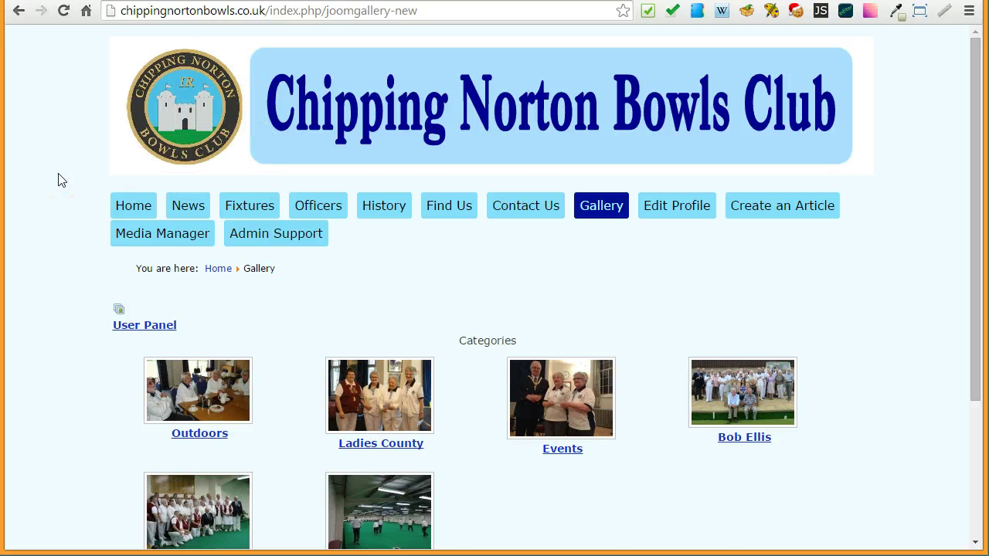
scroll(62, 180, down, 2)
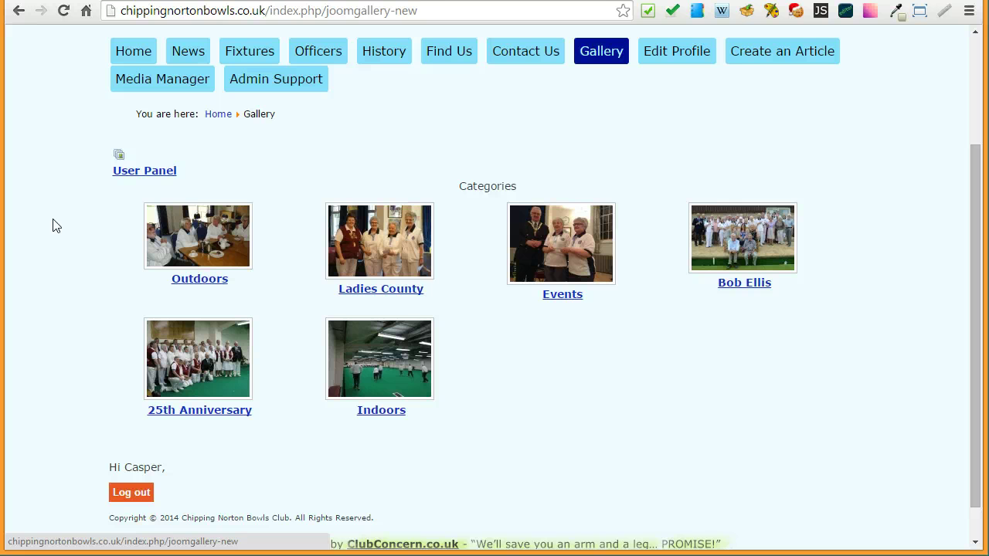
scroll(66, 236, up, 1)
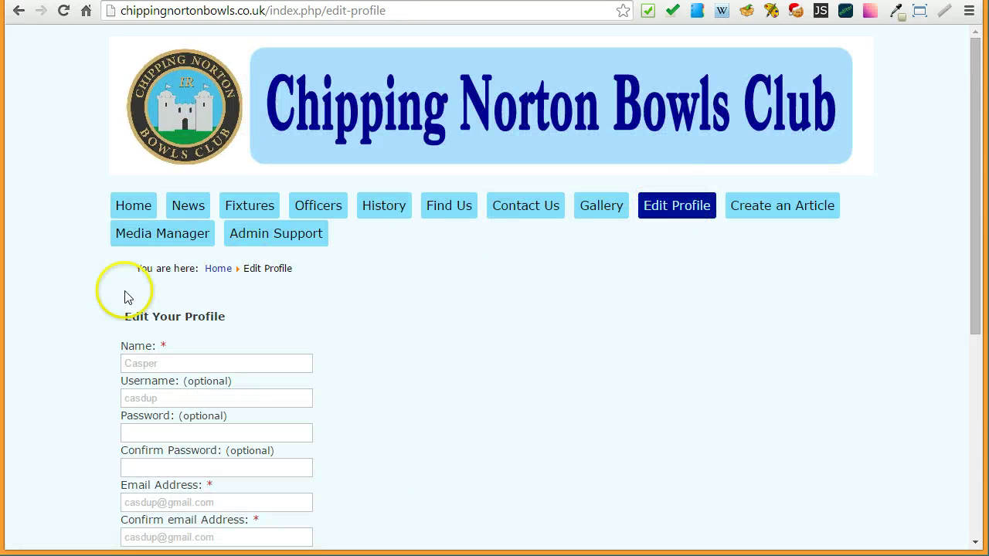
- Open the Edit Profile page and review its personal details fields and Basic Settings
scroll(68, 294, down, 3)
scroll(62, 290, up, 2)
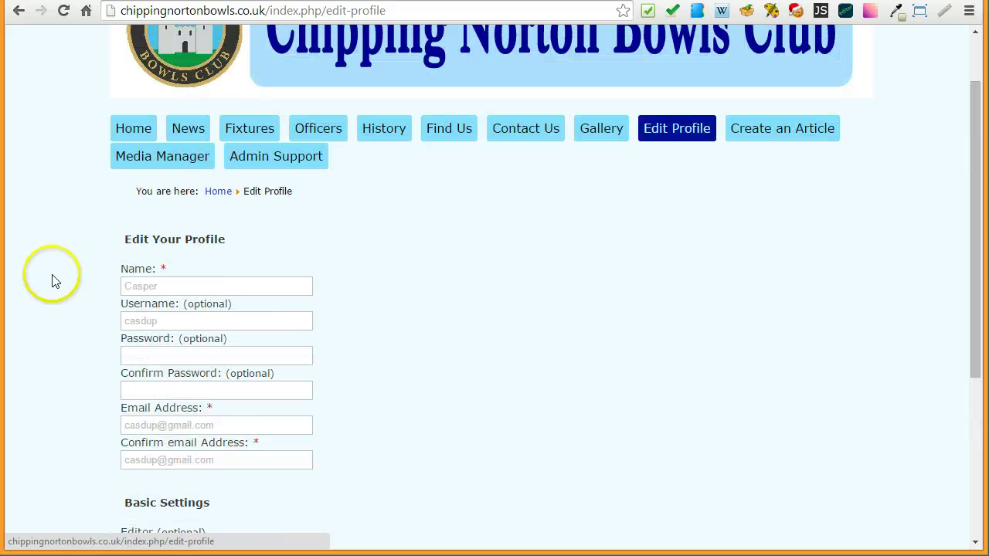
scroll(53, 280, down, 2)
scroll(53, 282, up, 2)
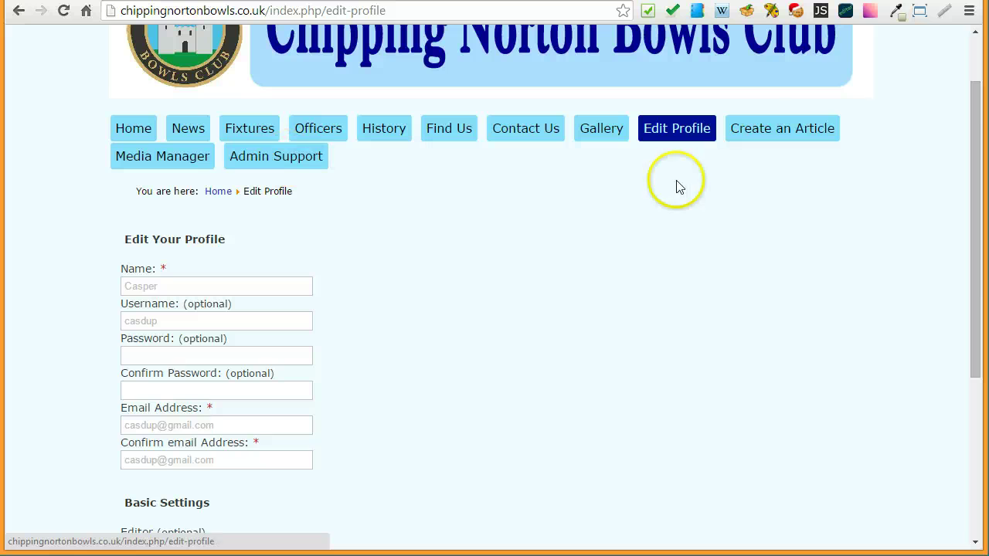
- Open the Create an Article form, examine its title, editor and category fields, and cancel it without saving
click(786, 138)
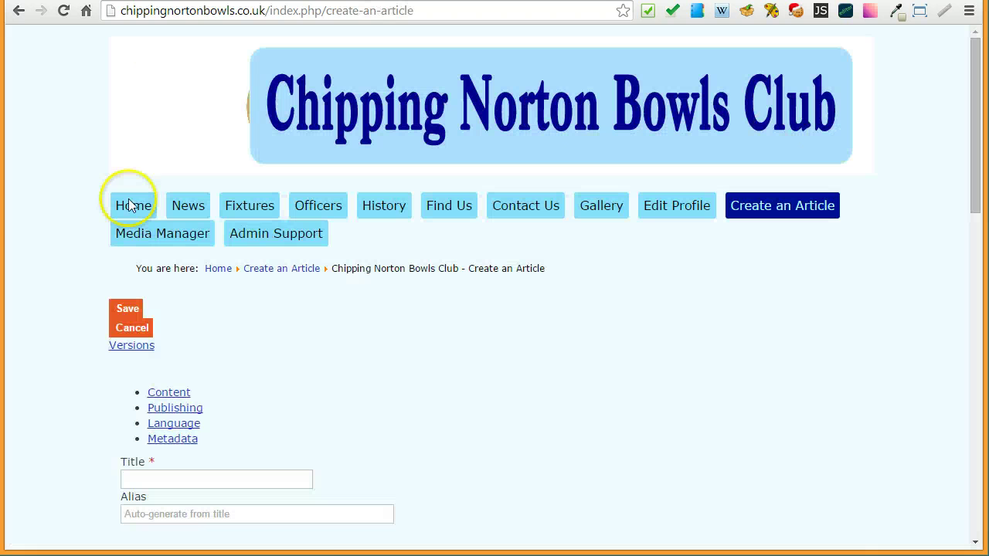
scroll(54, 217, down, 4)
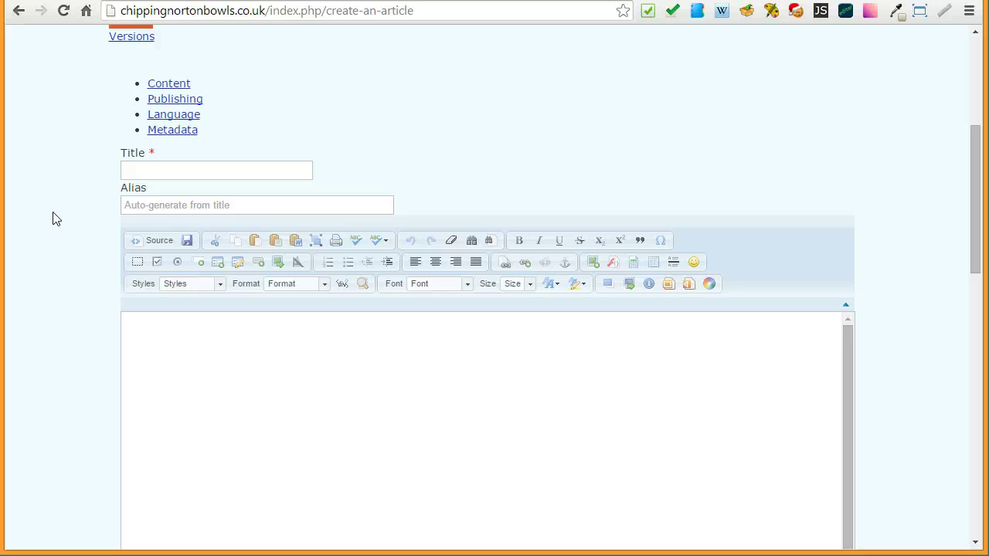
scroll(53, 219, down, 1)
scroll(53, 219, down, 1)
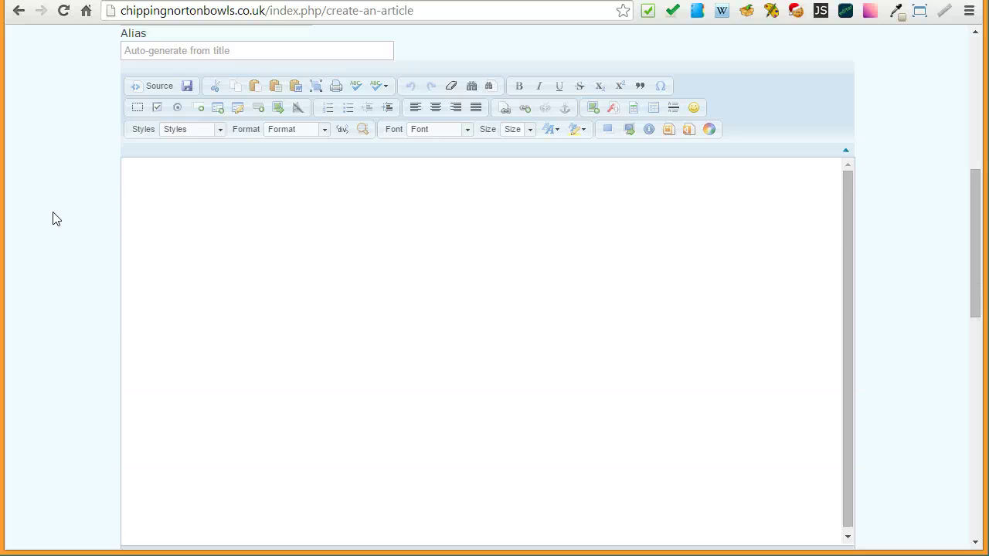
scroll(52, 219, up, 2)
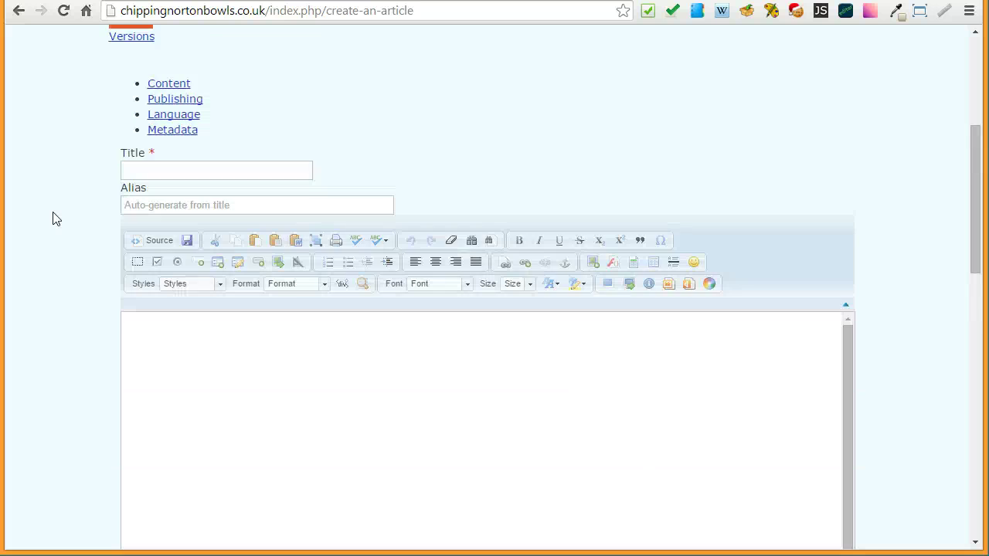
scroll(52, 219, up, 2)
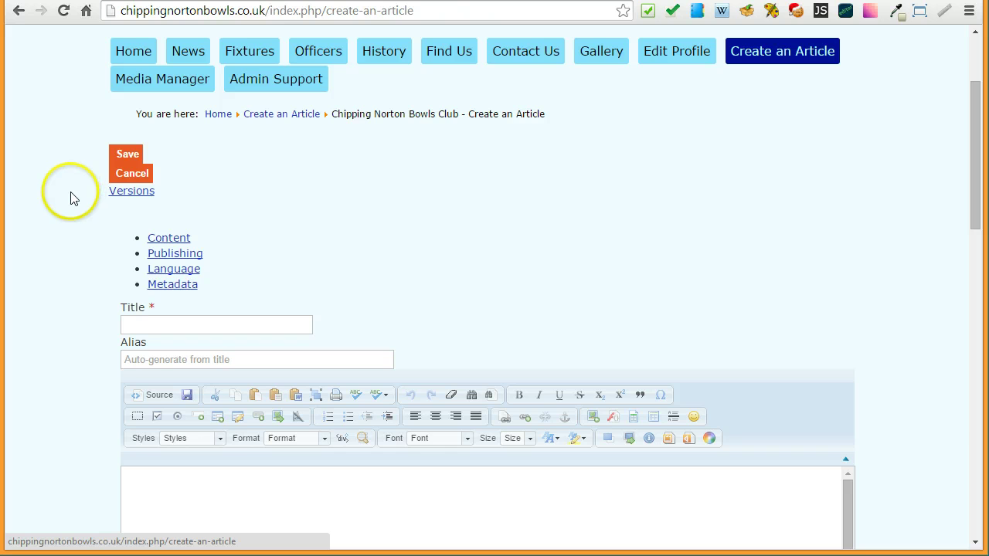
scroll(70, 201, down, 7)
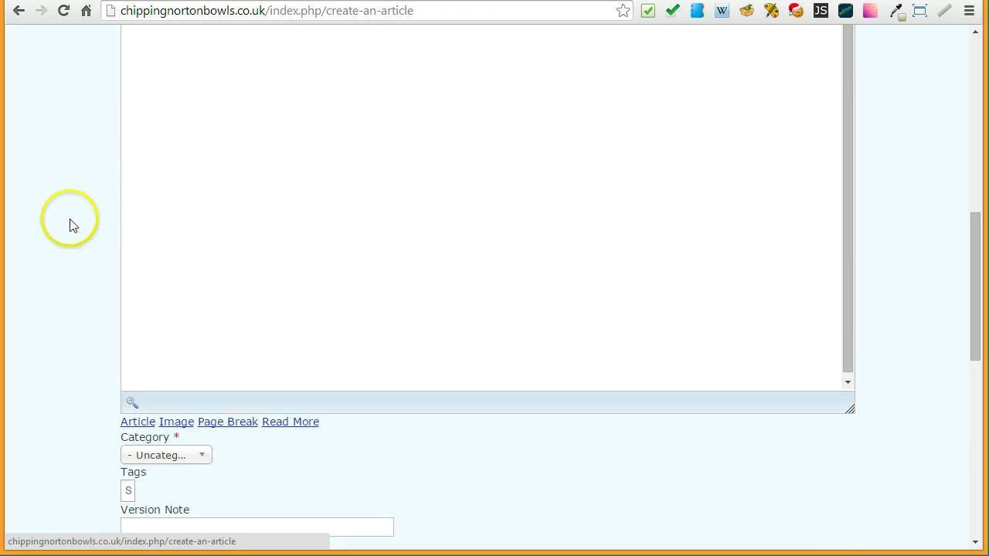
scroll(70, 228, up, 6)
scroll(69, 226, up, 3)
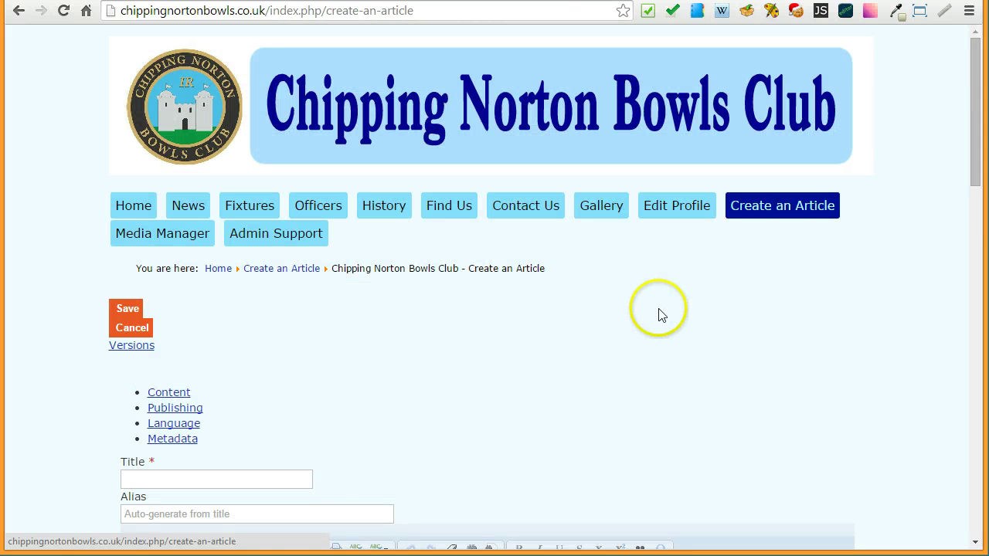
click(126, 330)
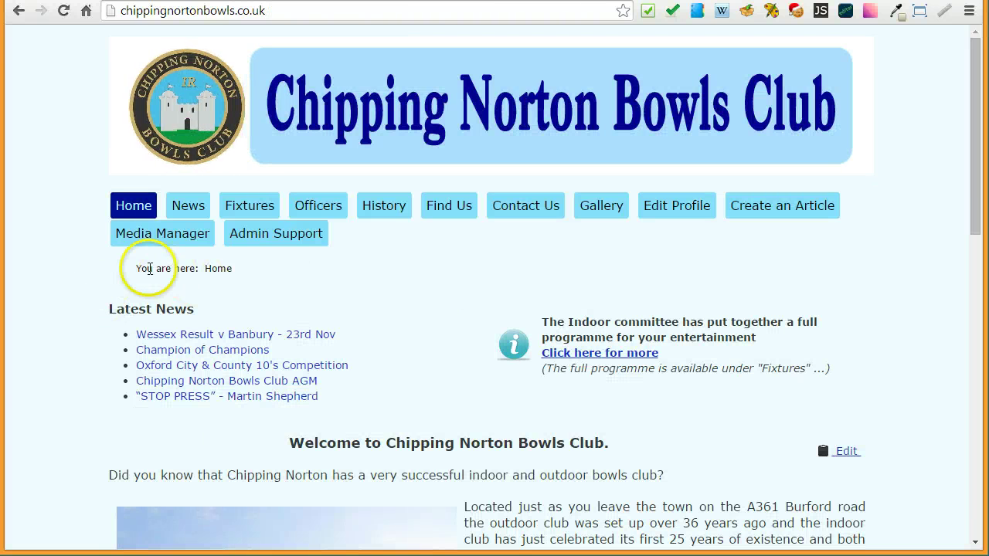
- Open the Media Manager page and look over its top-level image folders
click(149, 242)
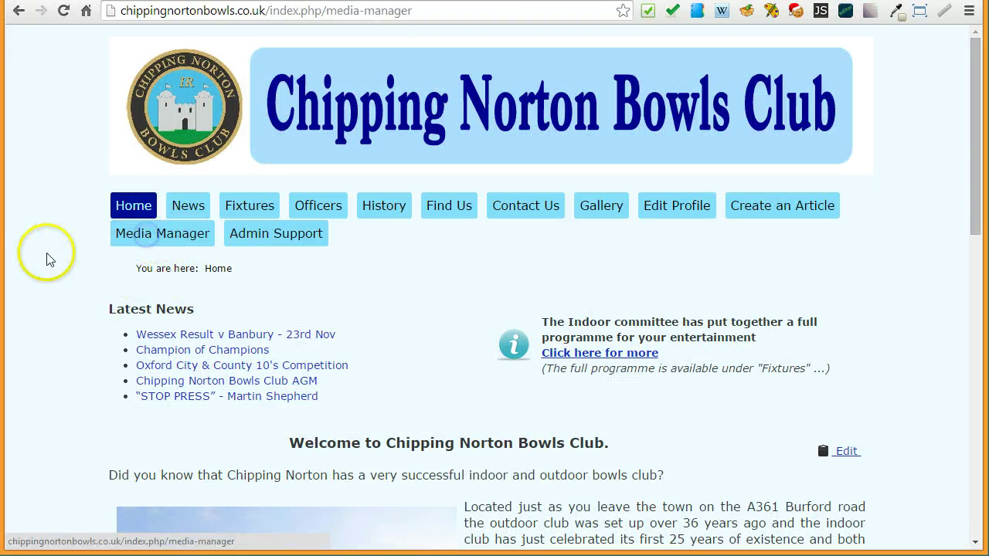
scroll(54, 261, down, 3)
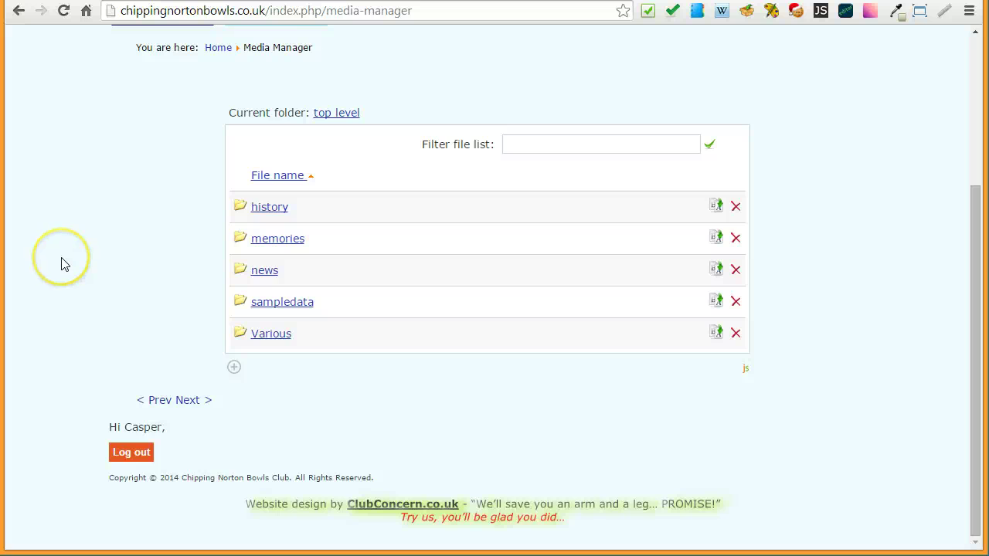
scroll(64, 263, up, 1)
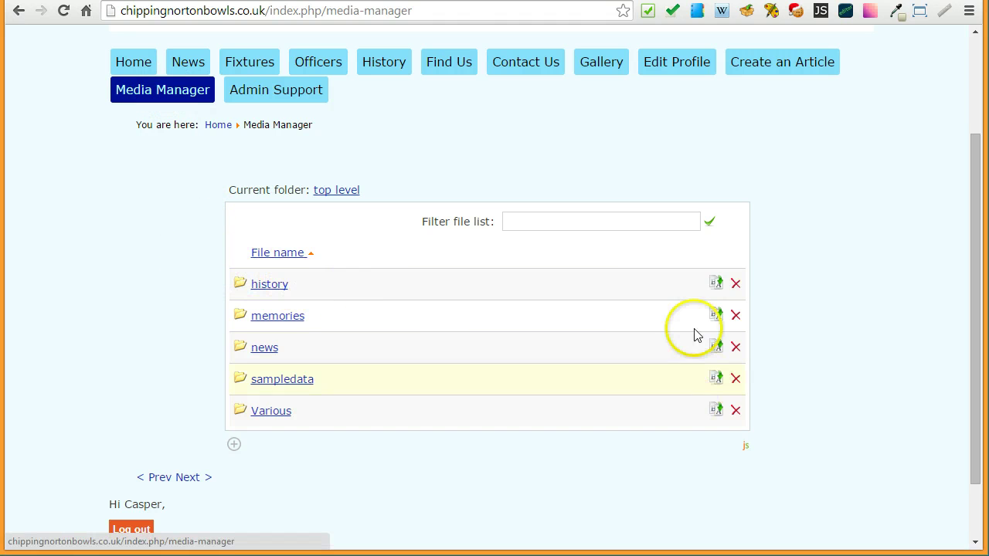
- Open the news folder in the Media Manager and look through its image files
click(265, 349)
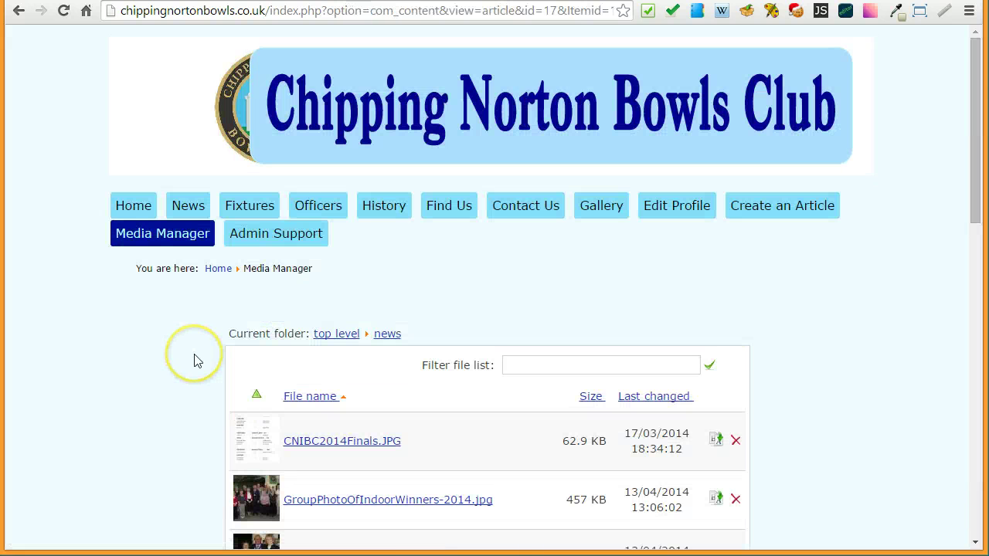
scroll(194, 359, down, 2)
scroll(194, 359, down, 1)
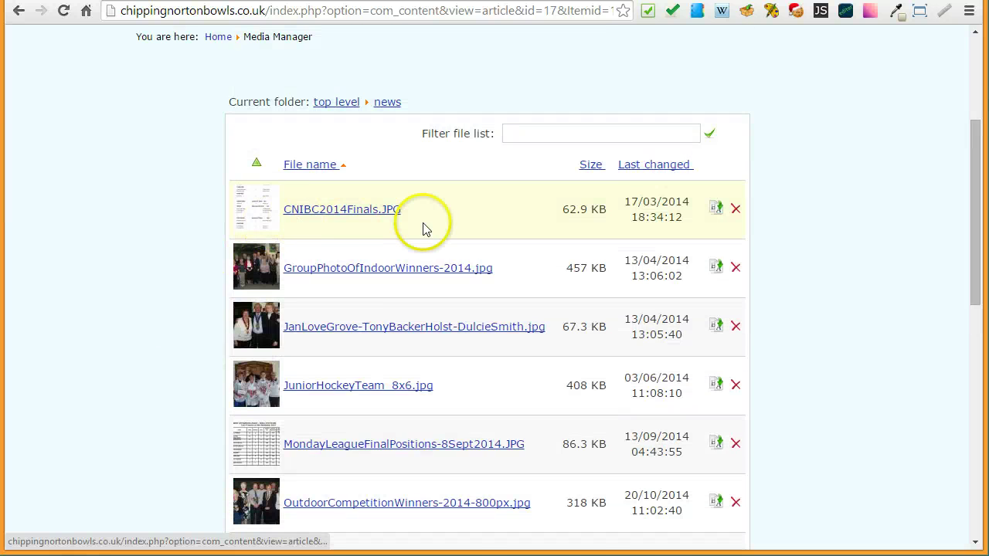
scroll(396, 292, down, 3)
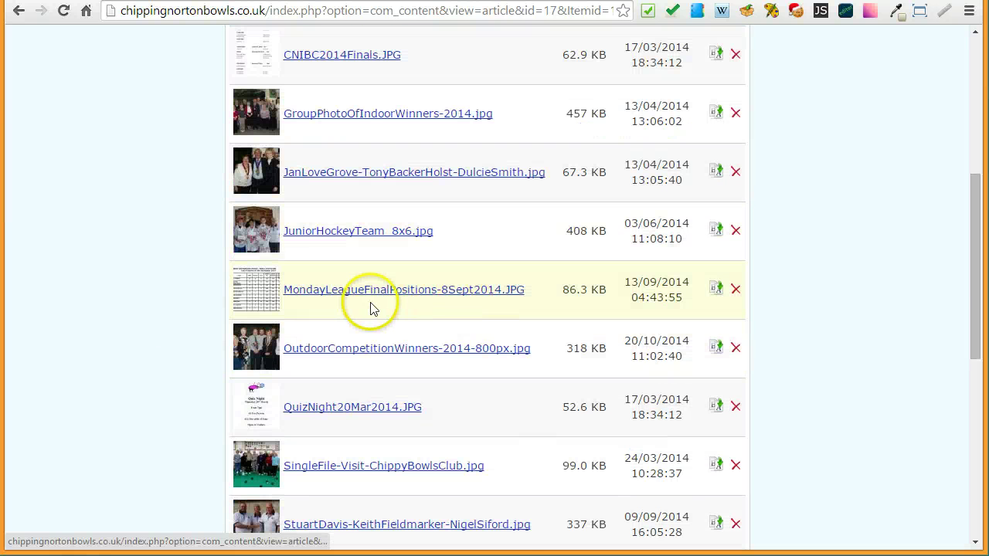
scroll(387, 308, down, 4)
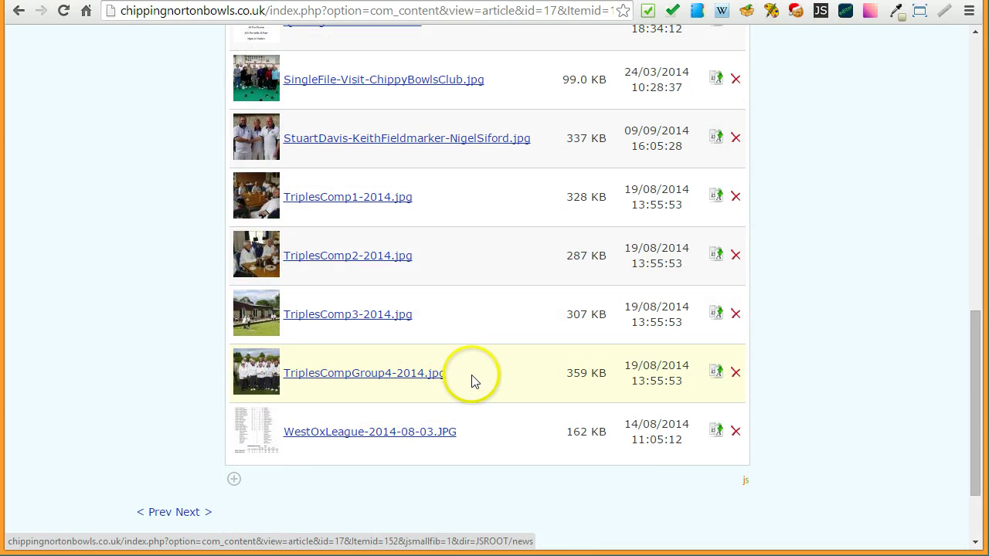
scroll(473, 378, up, 7)
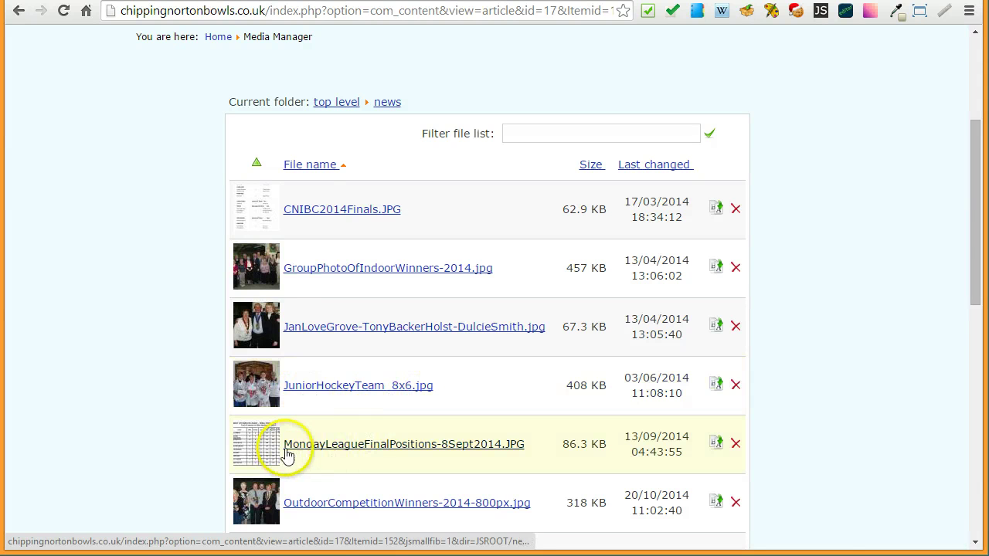
scroll(358, 448, down, 1)
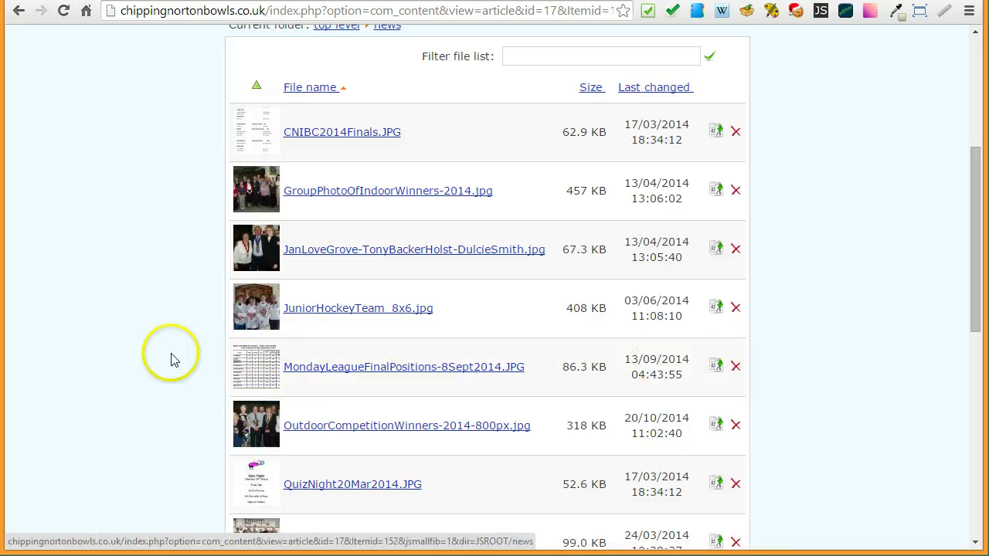
scroll(142, 353, up, 4)
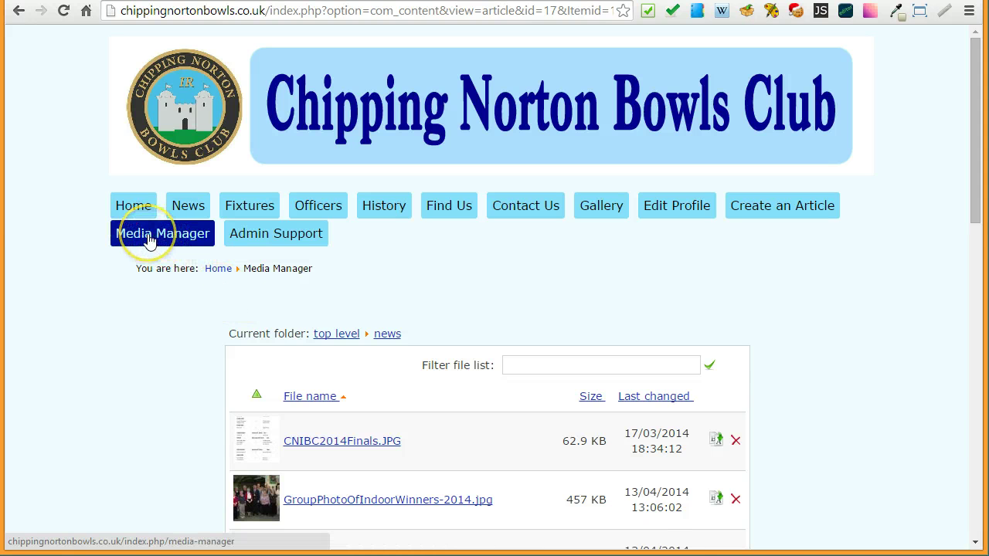
- Open the Admin Support page and look over its list of tutorial articles
click(282, 239)
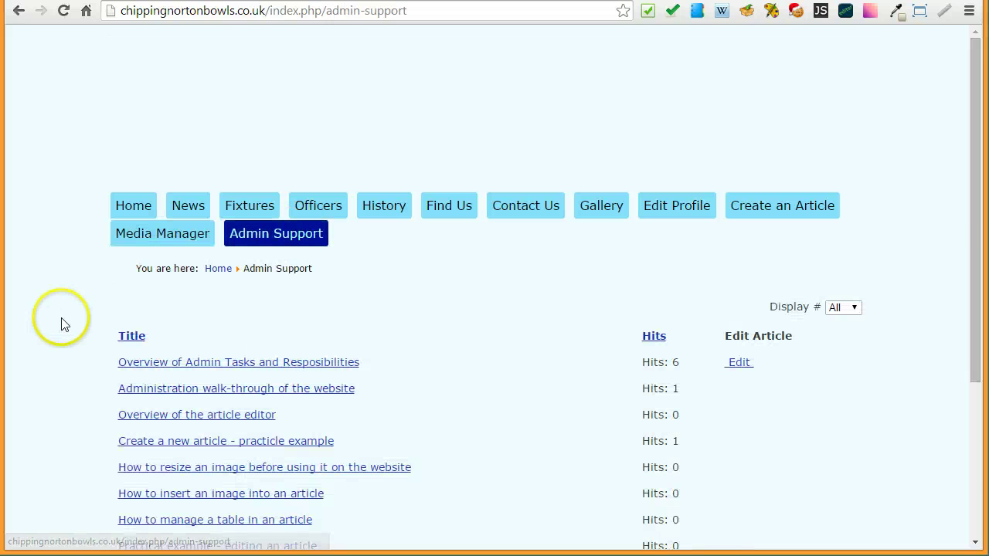
scroll(47, 318, down, 2)
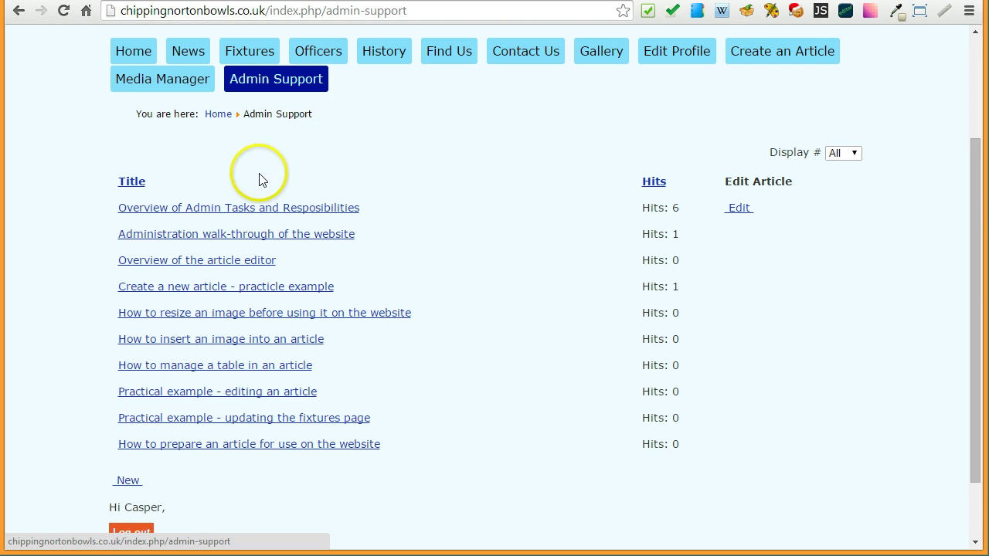
scroll(73, 197, down, 1)
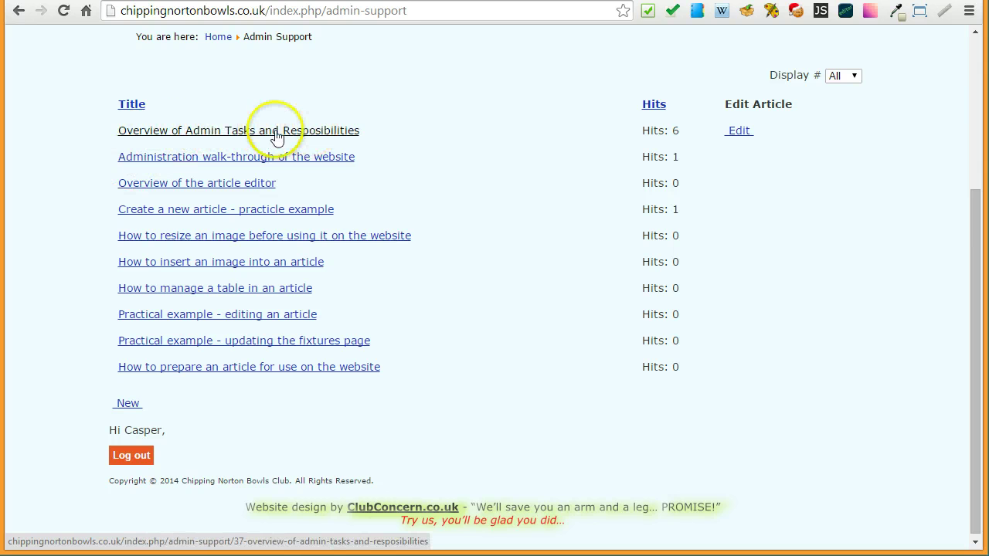
- Open the Overview of Admin Tasks and Resposibilities article and read through its task and skill lists
click(214, 139)
scroll(67, 162, down, 4)
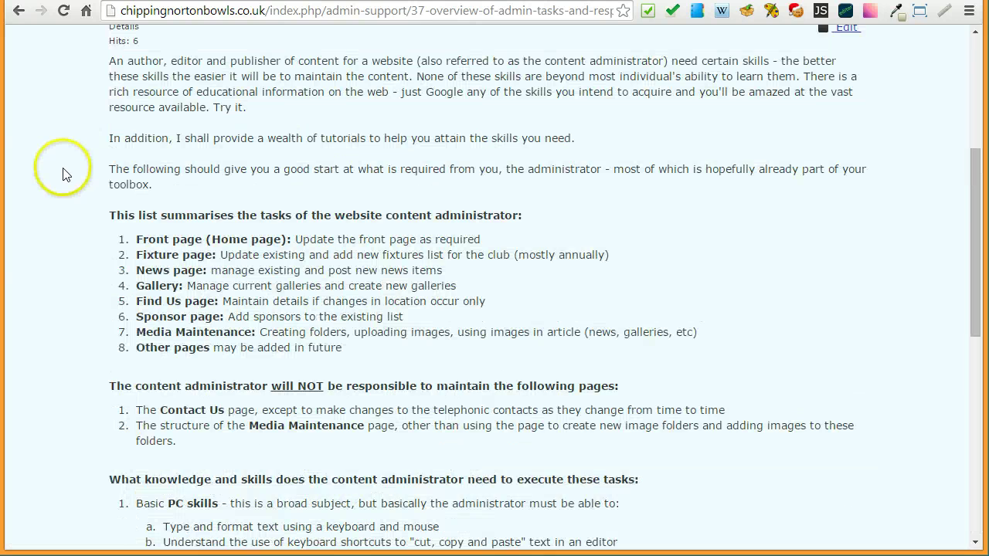
scroll(66, 176, down, 7)
scroll(73, 180, up, 8)
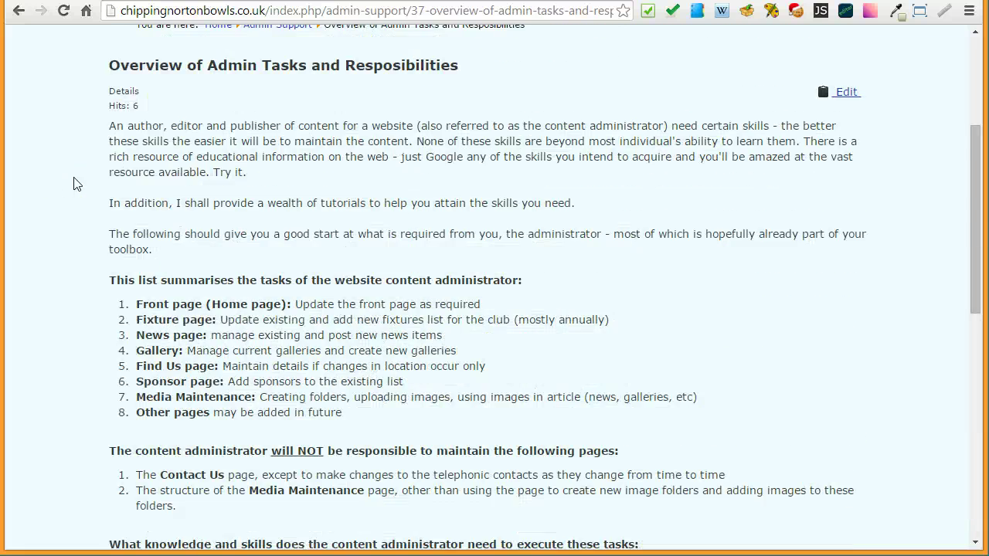
scroll(74, 183, up, 3)
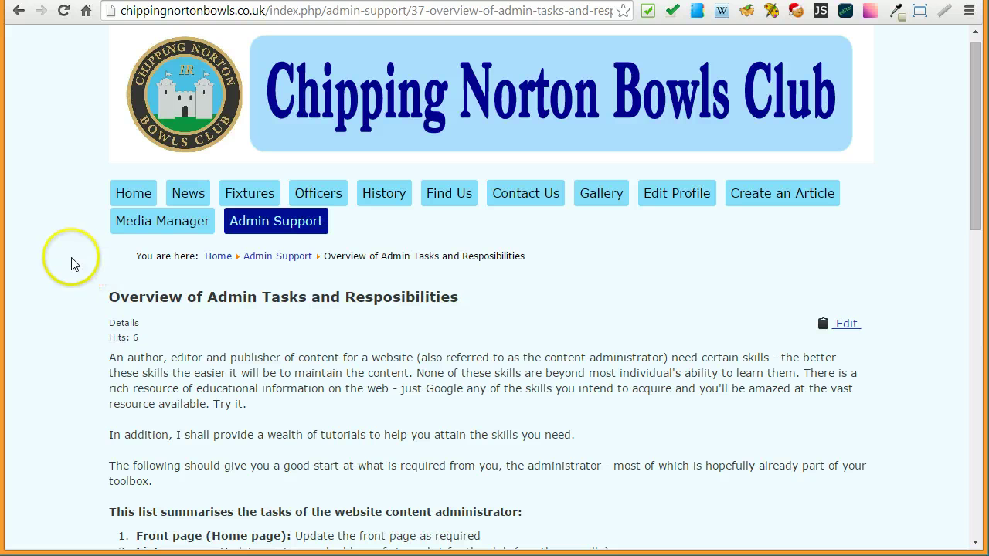
- Return to the Admin Support article list and reposition the Presentation-WebsiteOverview.JPG window over it to review the administration outline
click(278, 262)
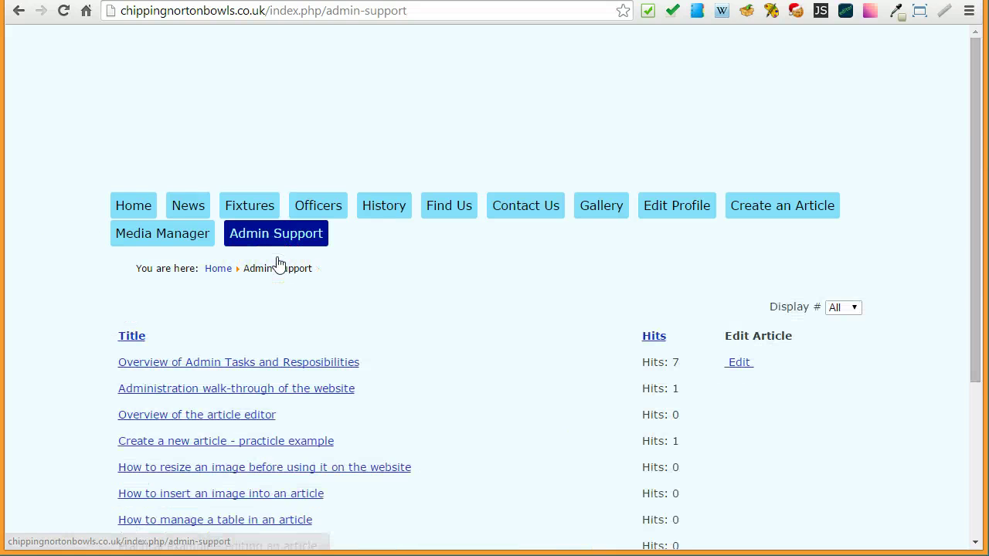
scroll(47, 294, down, 3)
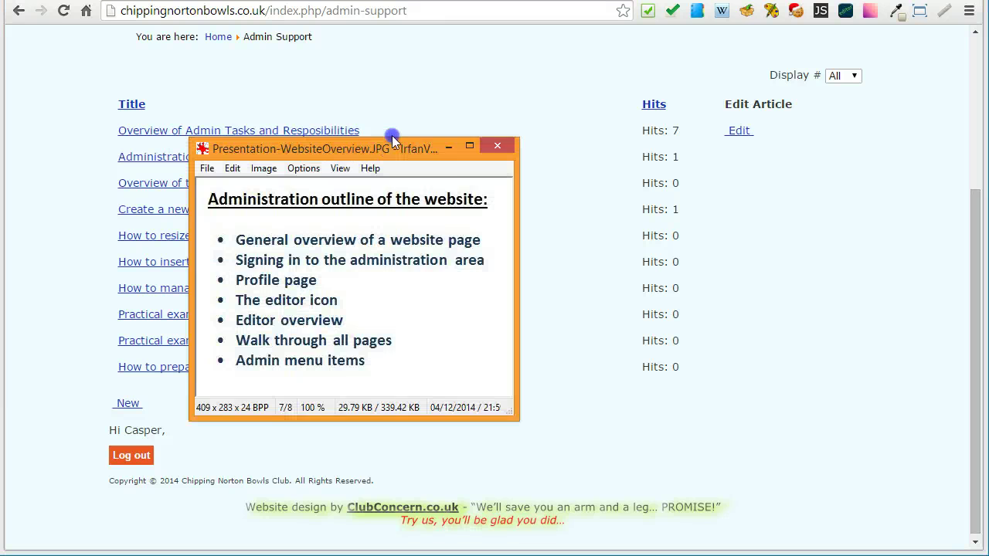
drag(361, 148, 397, 106)
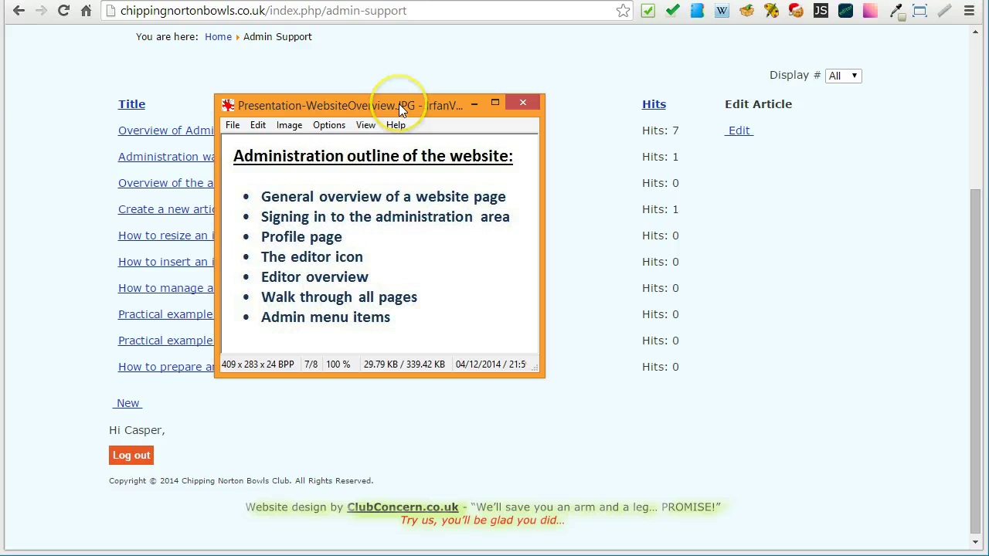
- Move the Presentation-WebsiteOverview.JPG window off the Admin Support page and look over the uncovered page from its site menu to its footer
drag(398, 103, 352, 95)
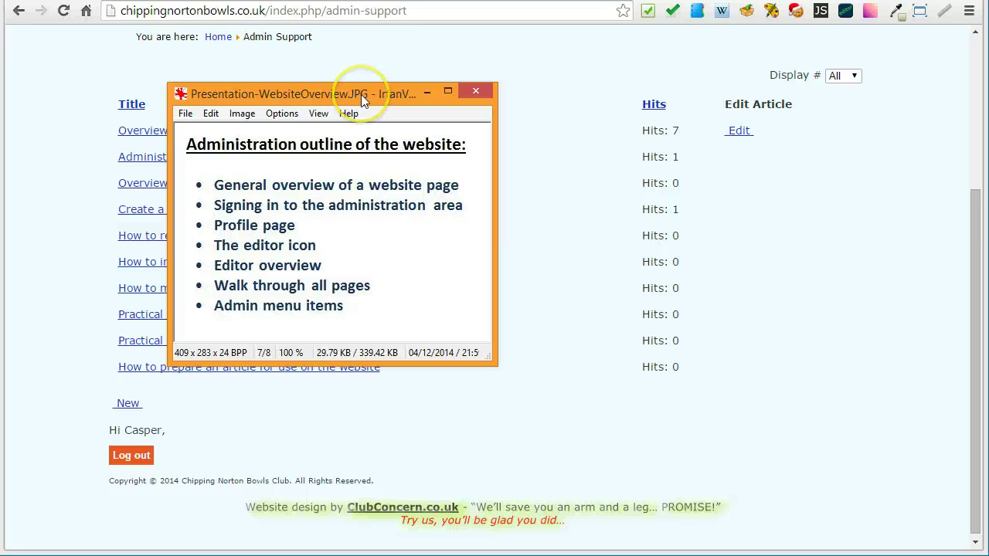
drag(382, 94, 0, 85)
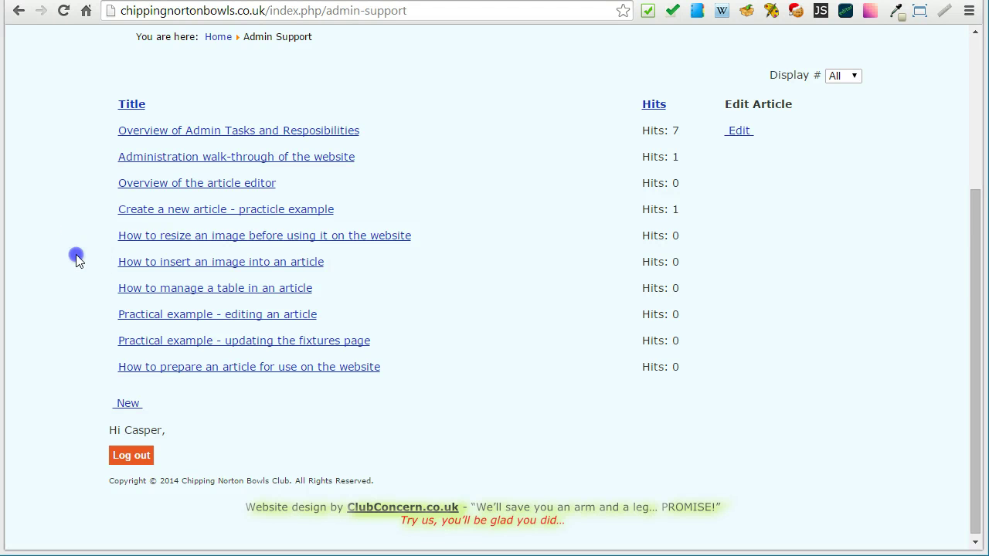
scroll(75, 261, up, 3)
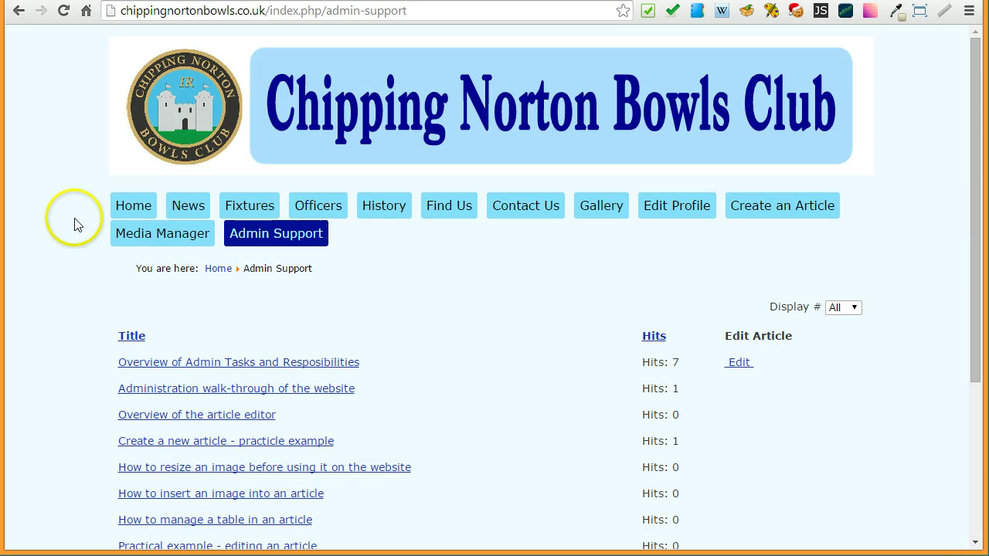
scroll(72, 232, down, 3)
scroll(73, 236, up, 3)
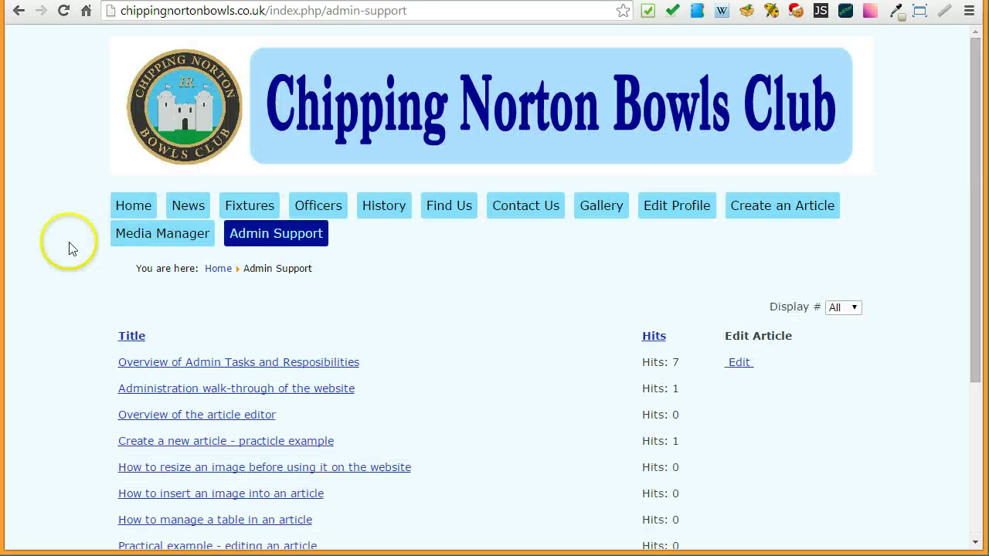
scroll(68, 243, down, 3)
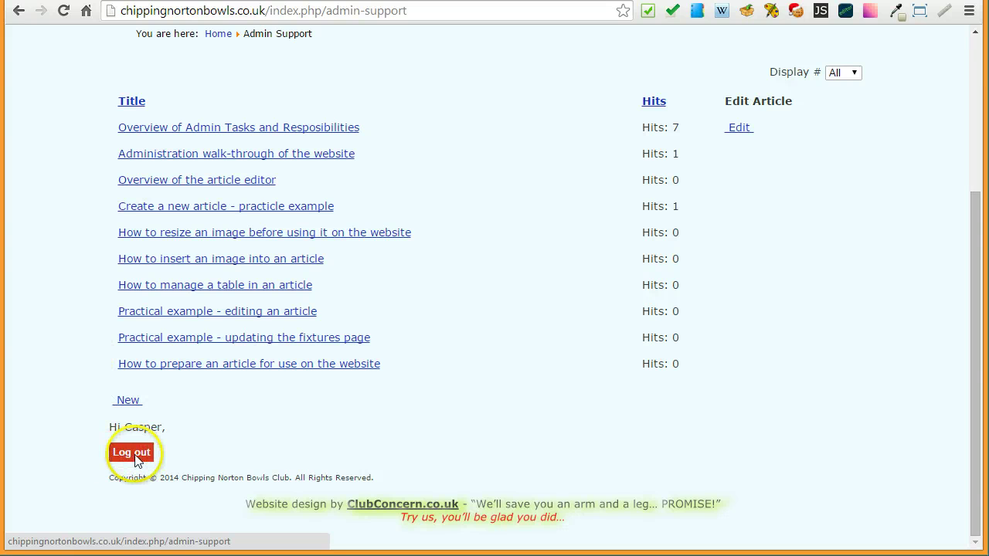
- Open the Find Us page and log out of the administration area from the end of that page
scroll(63, 408, up, 2)
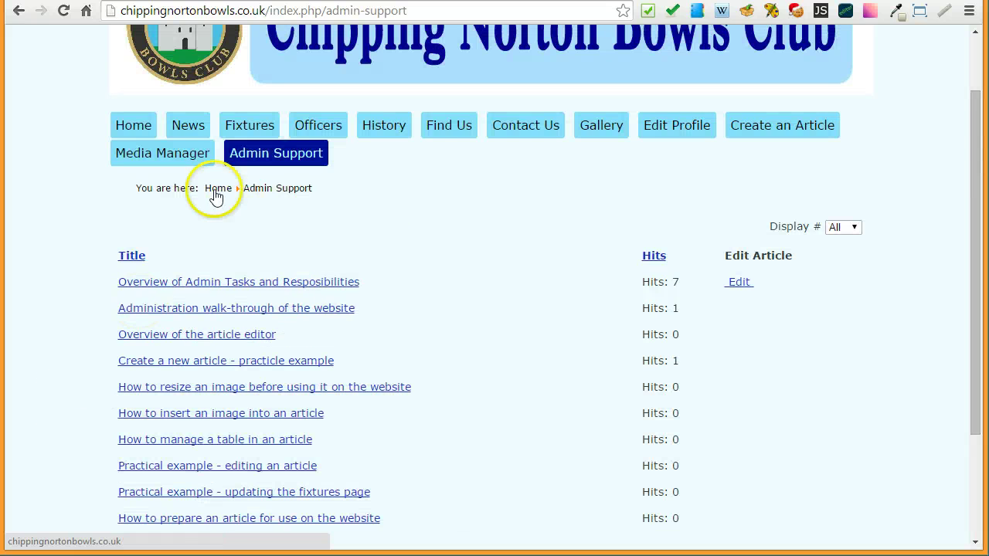
click(449, 127)
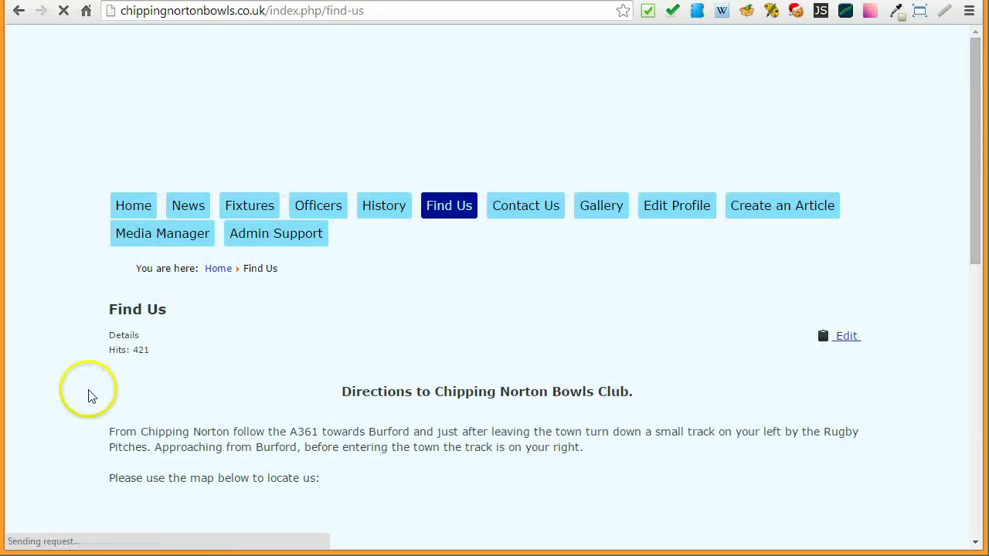
scroll(87, 396, down, 3)
scroll(83, 400, down, 5)
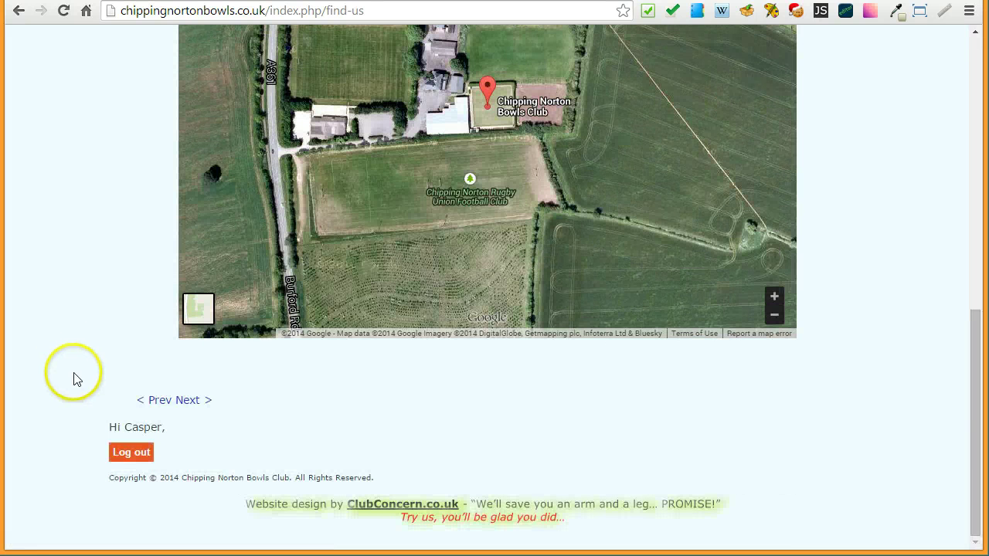
click(124, 455)
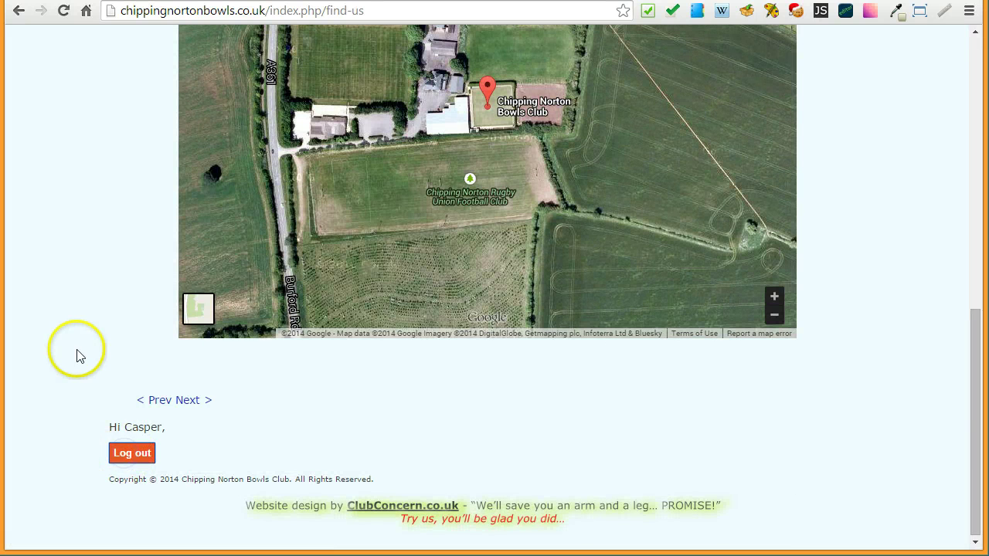
- Look through the public home page from its menu to the Admin link in the footer, then return to its beginning
scroll(73, 364, down, 1)
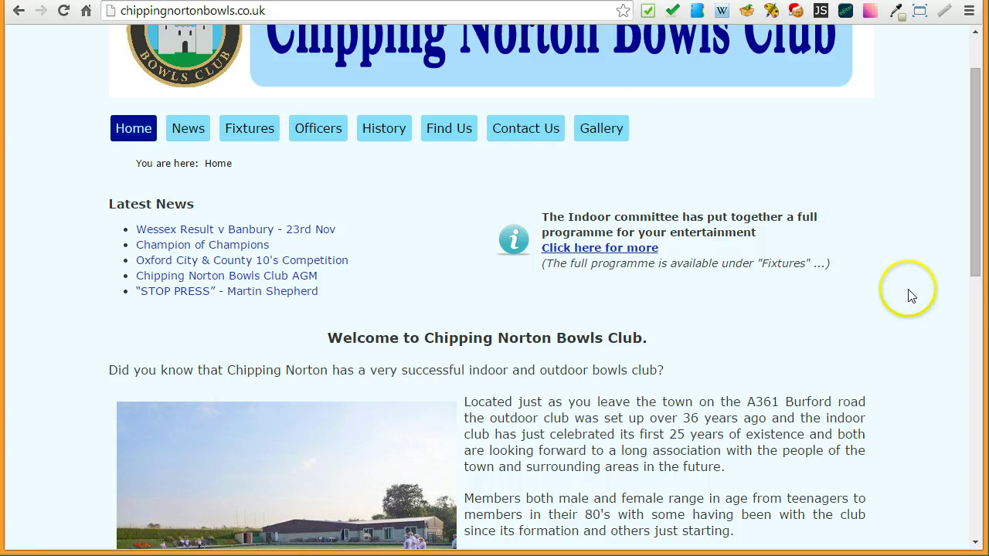
scroll(902, 278, down, 3)
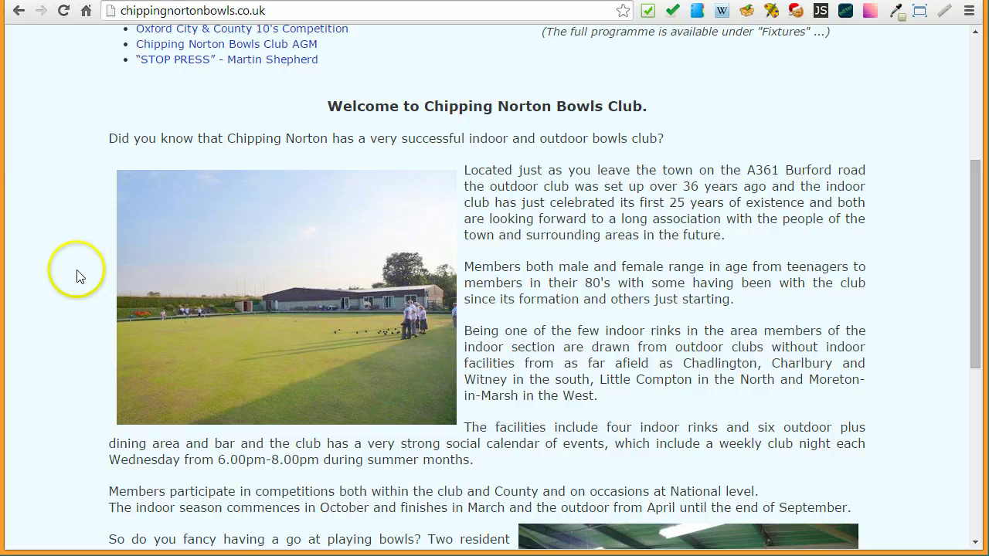
scroll(71, 273, down, 3)
scroll(69, 272, down, 3)
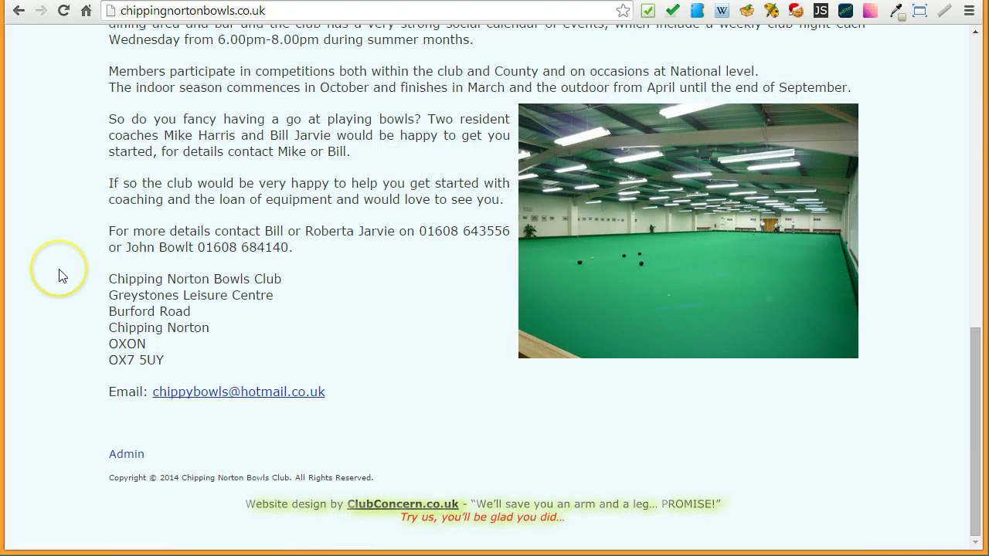
scroll(62, 276, up, 10)
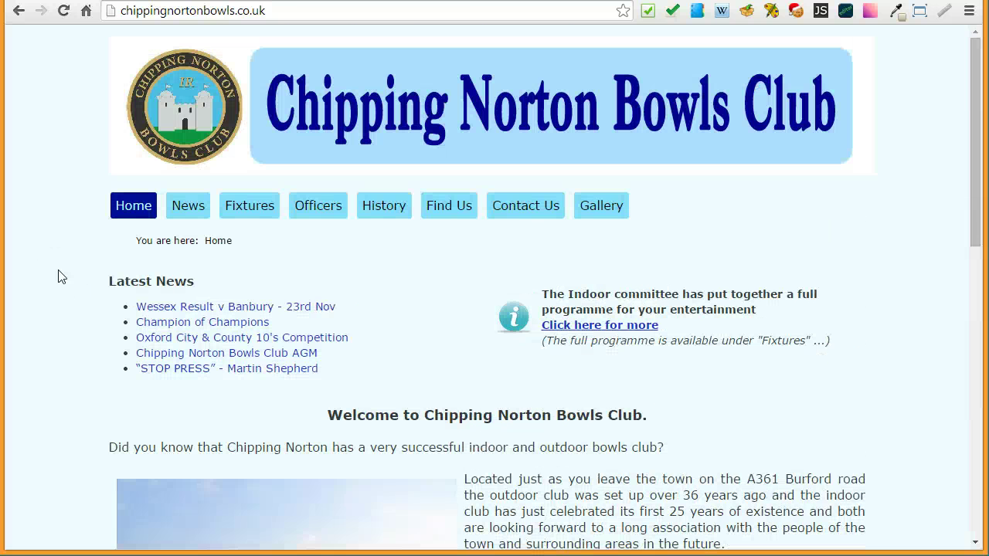
click(61, 270)
click(62, 246)
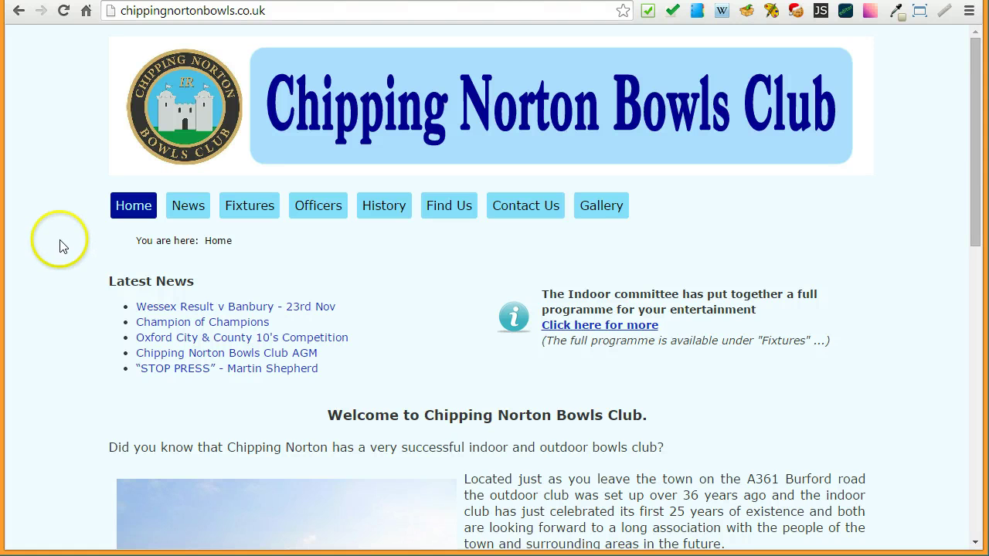